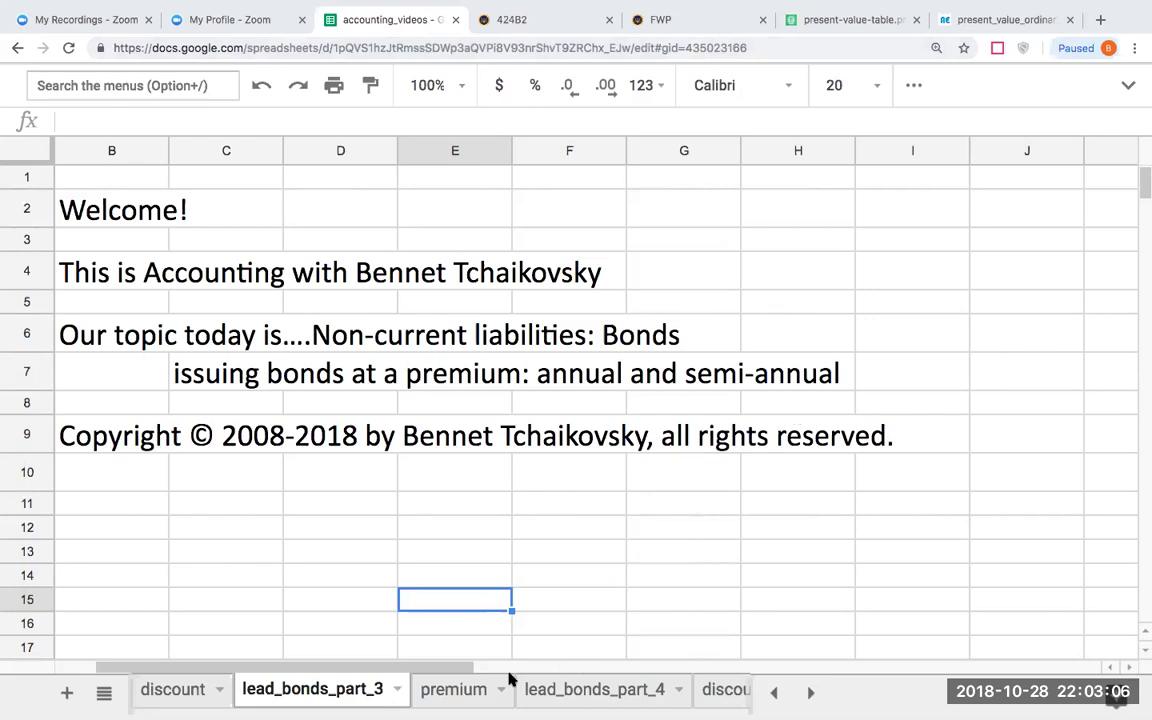
# Step: Open the premium sheet and go to its first rows
pyautogui.click(481, 689)
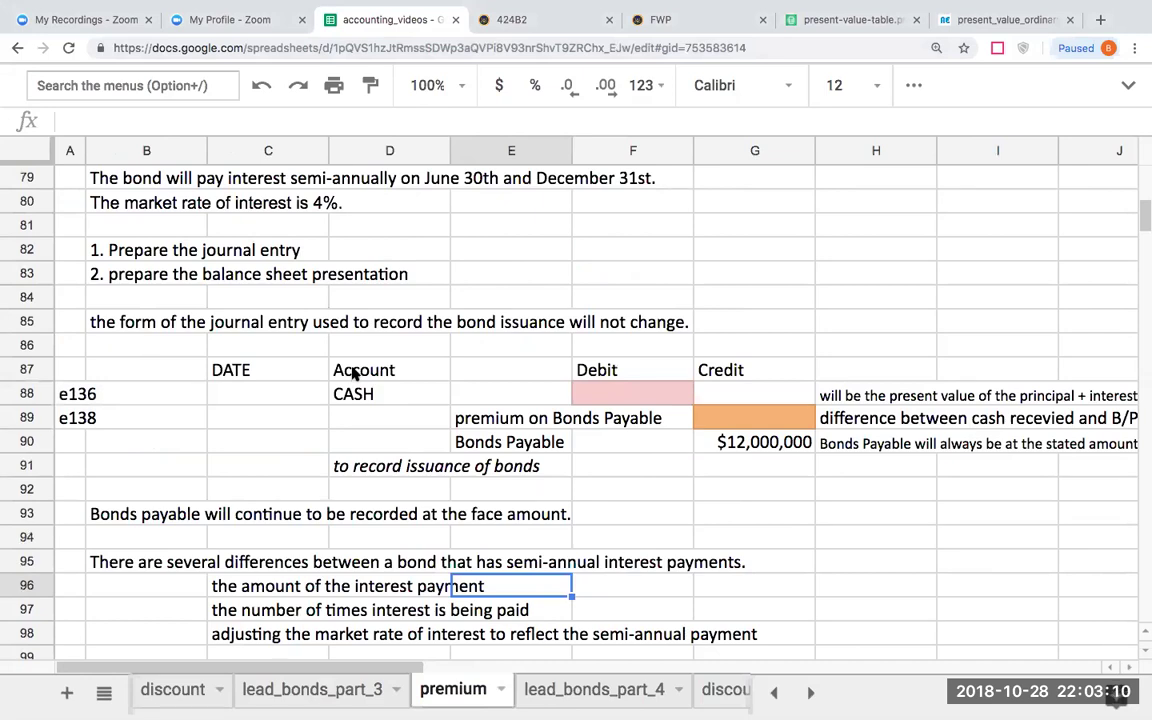
pyautogui.scroll(10, 810, 339)
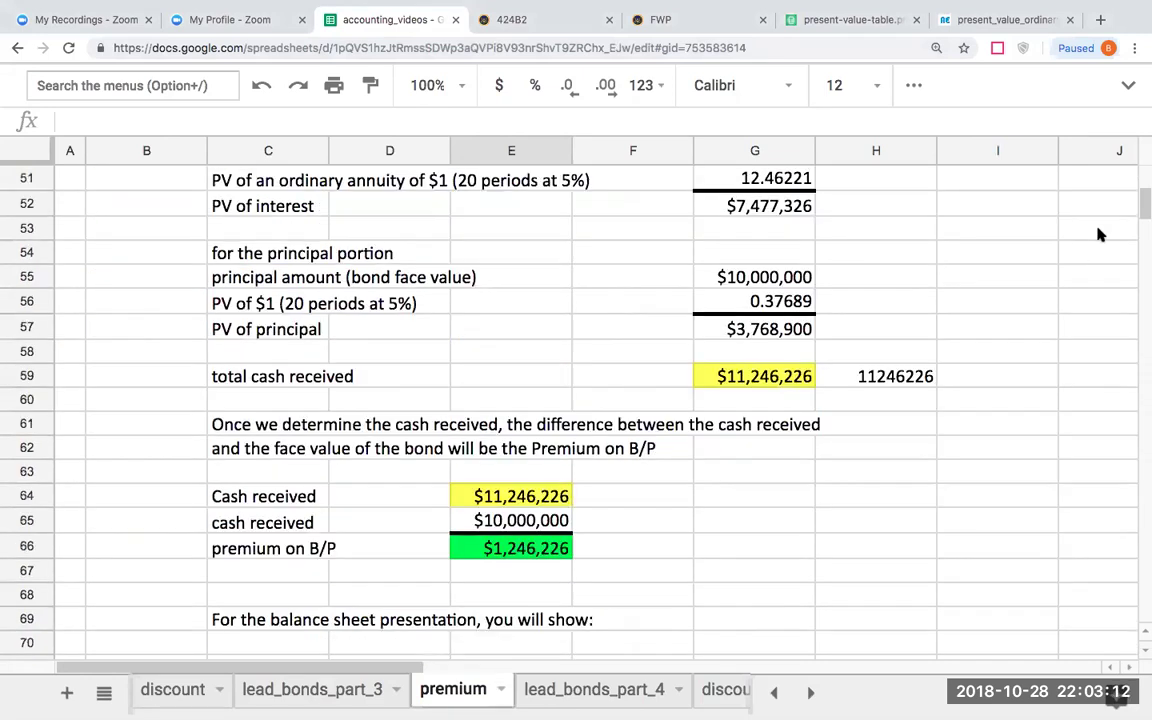
pyautogui.scroll(15, 1141, 207)
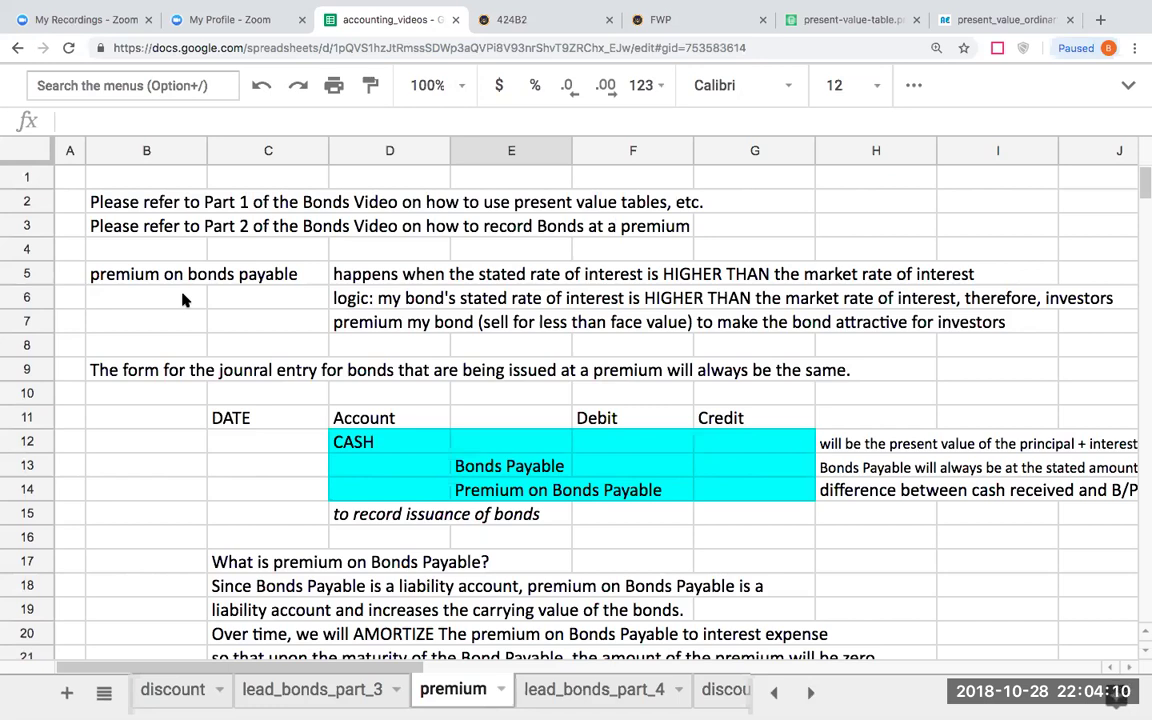
# Step: Review the Cash, Bonds Payable and Premium on Bonds Payable lines of the general journal entry form in rows 11 to 15
pyautogui.click(374, 441)
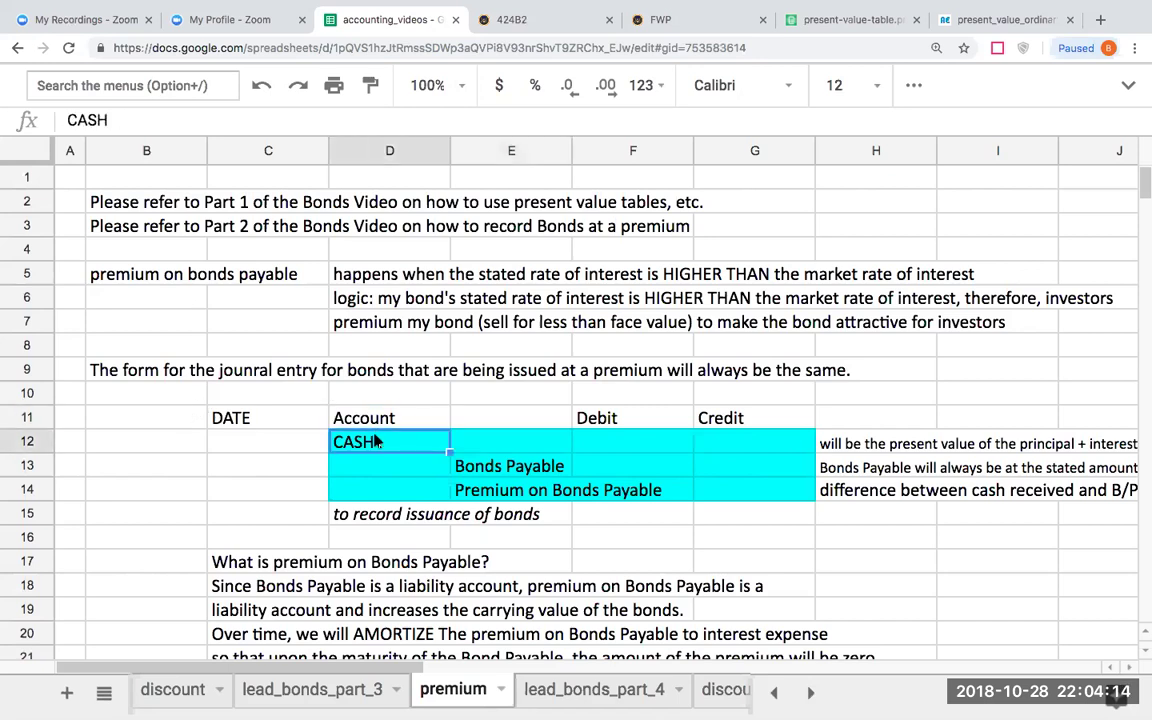
pyautogui.click(535, 489)
pyautogui.click(527, 466)
pyautogui.click(524, 490)
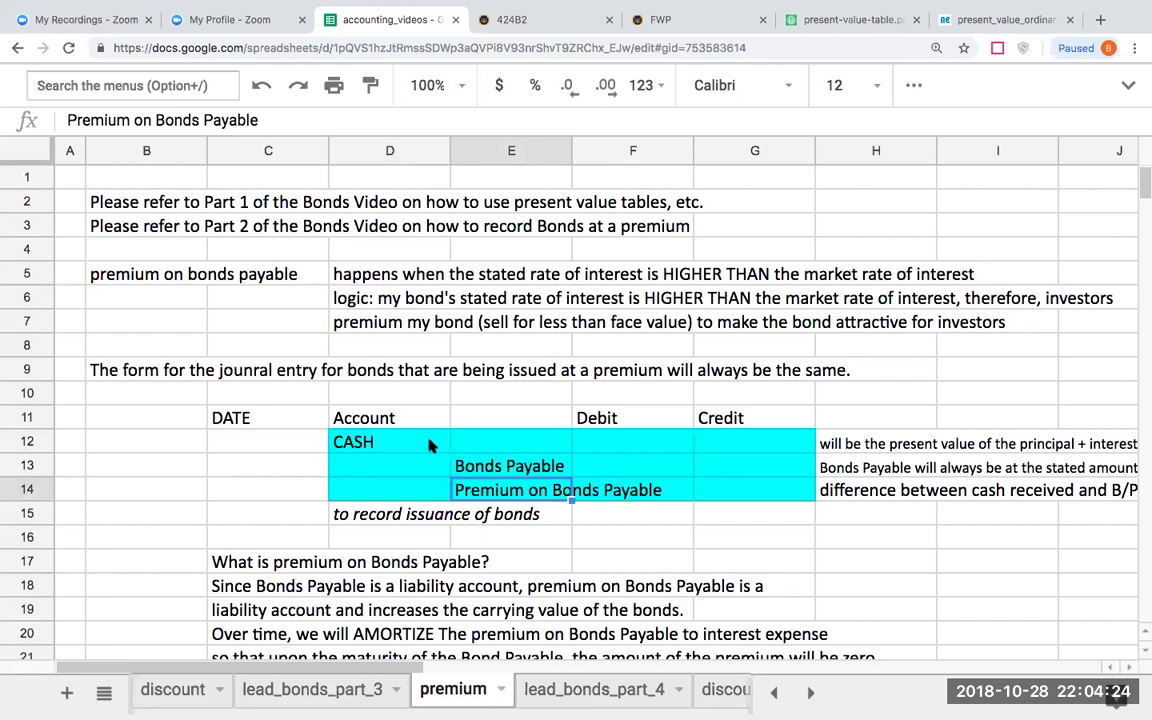
pyautogui.click(497, 470)
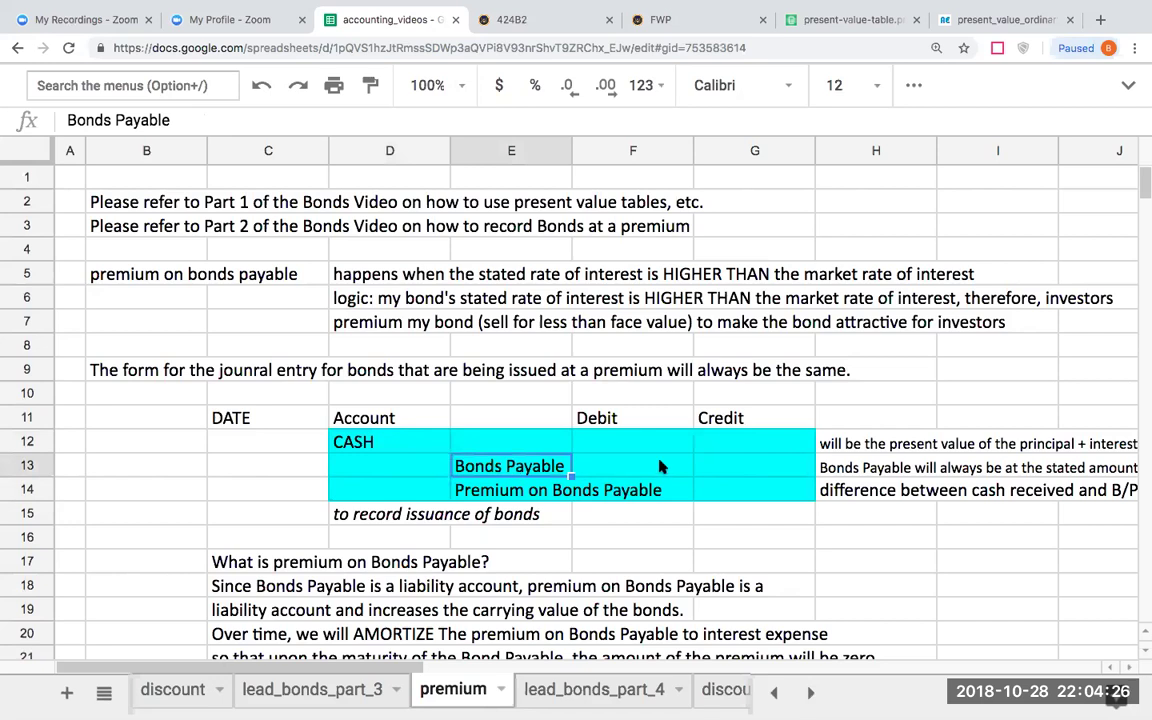
pyautogui.click(731, 470)
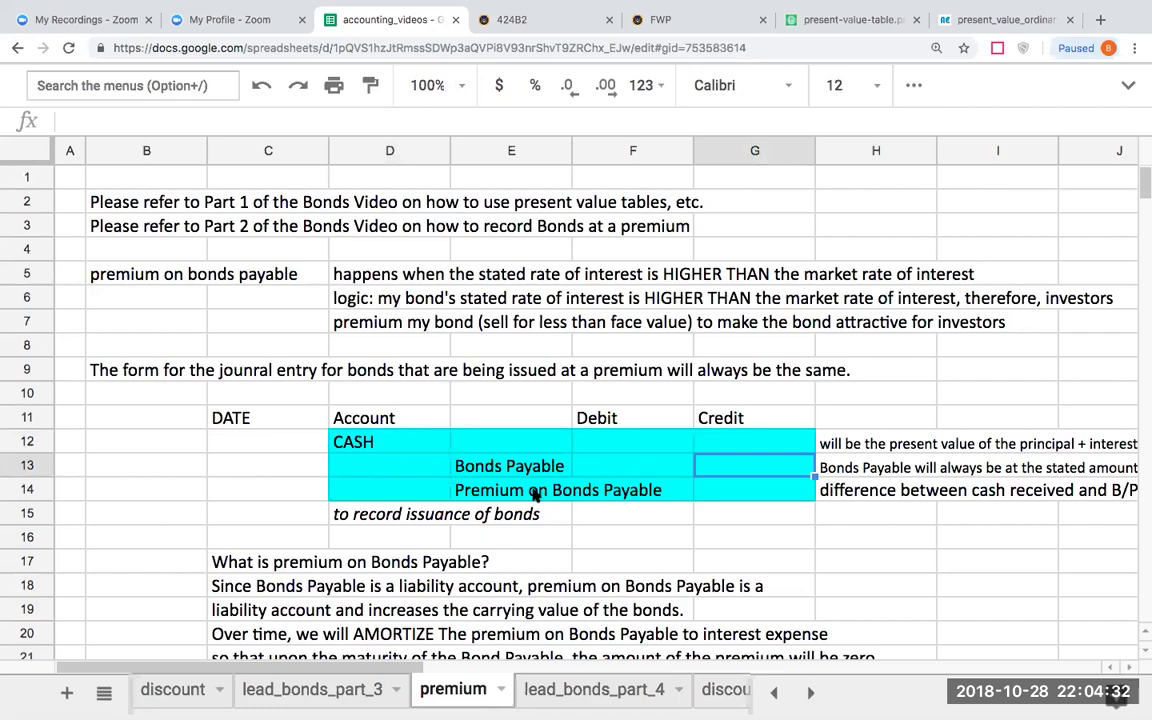
# Step: Read the explanation of premium on Bonds Payable and the terms of Example 1, the bond with annual interest payments
pyautogui.click(250, 492)
pyautogui.scroll(-2, 250, 500)
pyautogui.scroll(-1, 250, 502)
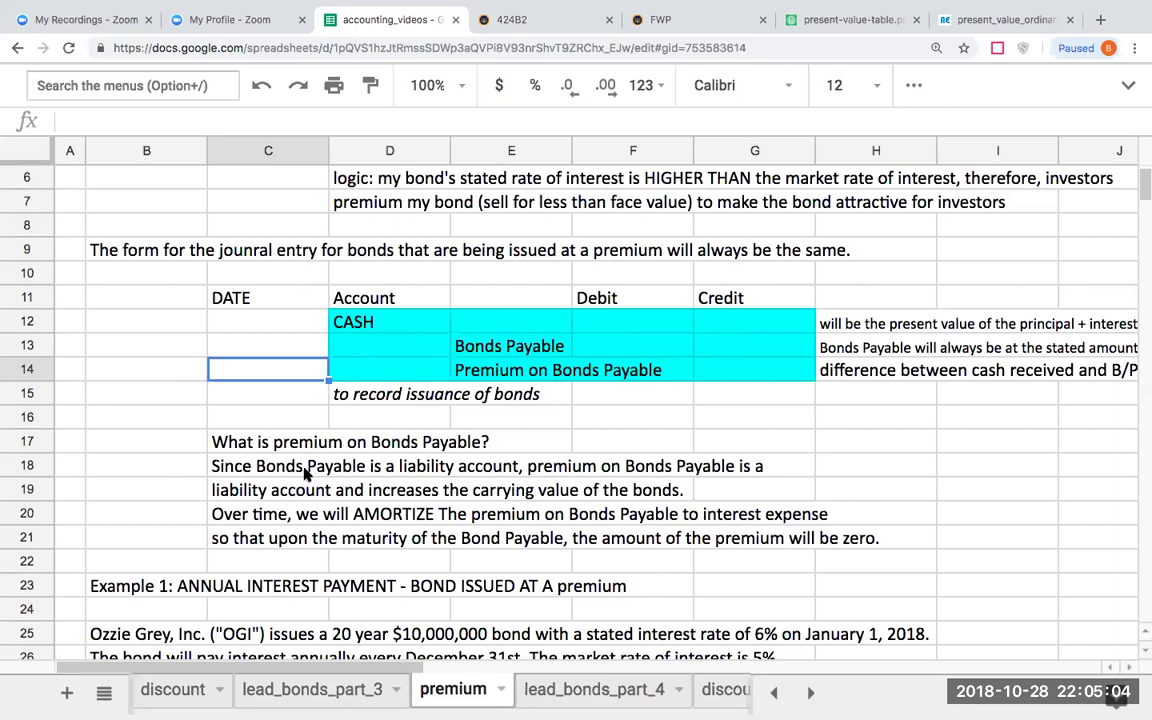
pyautogui.click(220, 414)
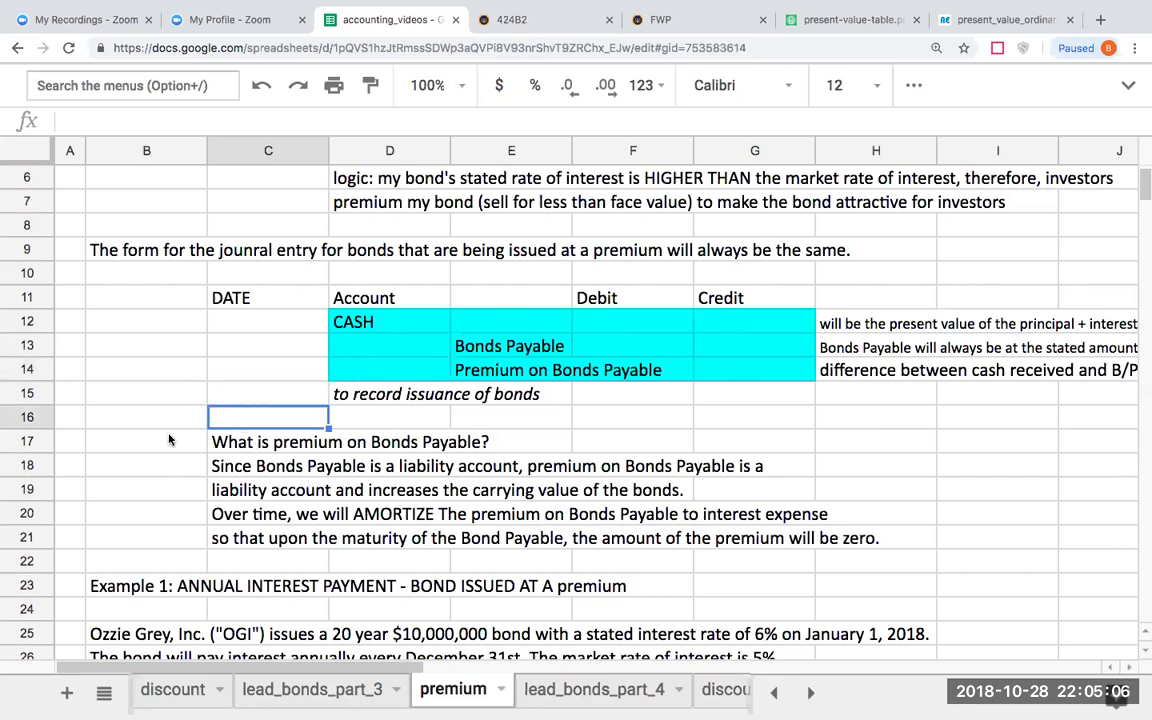
pyautogui.scroll(-1, 130, 432)
pyautogui.scroll(-1, 122, 431)
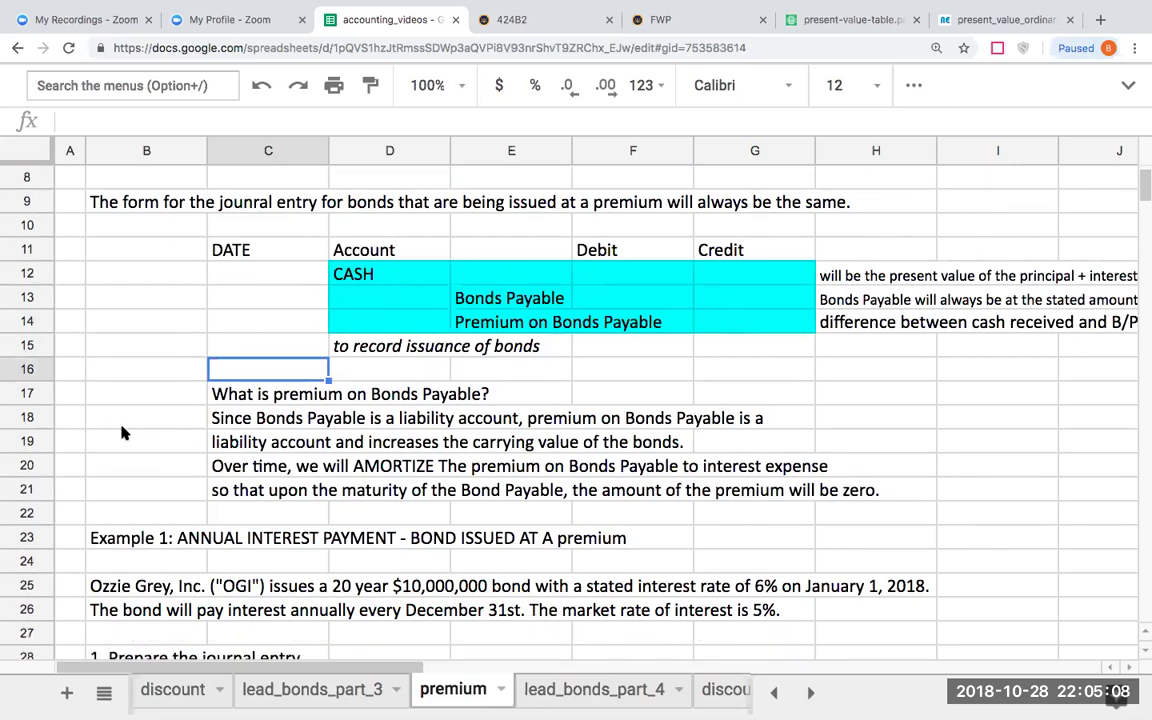
pyautogui.click(122, 435)
pyautogui.scroll(-2, 138, 456)
pyautogui.scroll(-5, 138, 456)
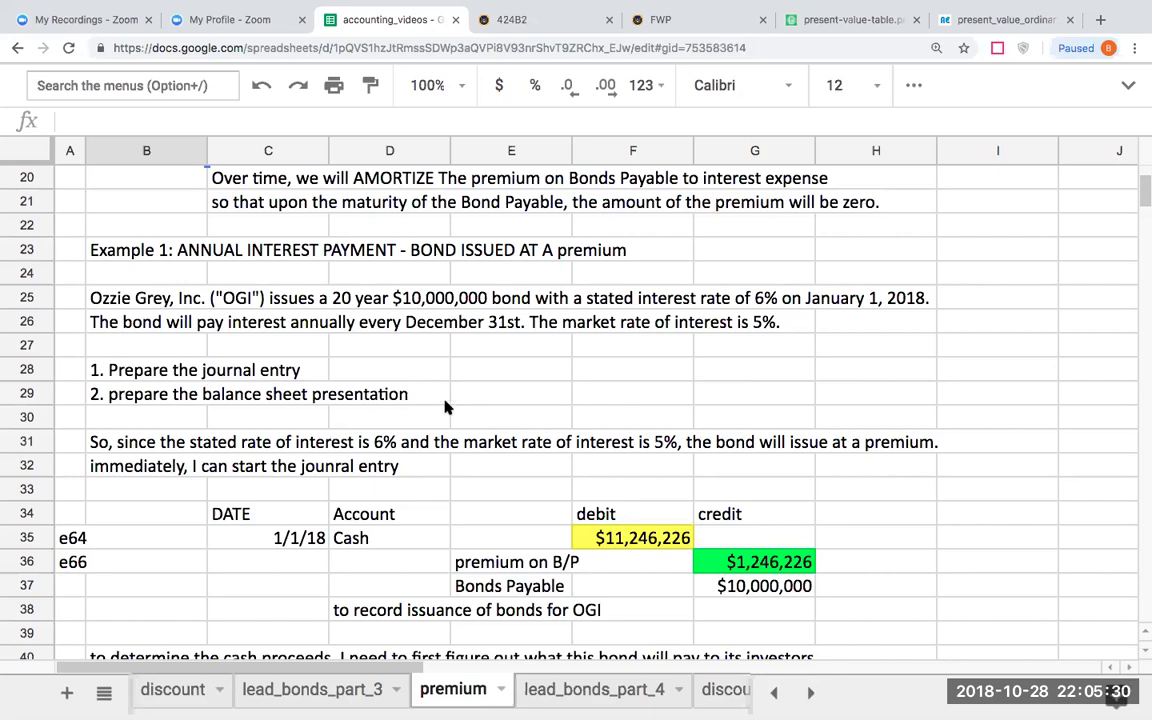
pyautogui.click(173, 449)
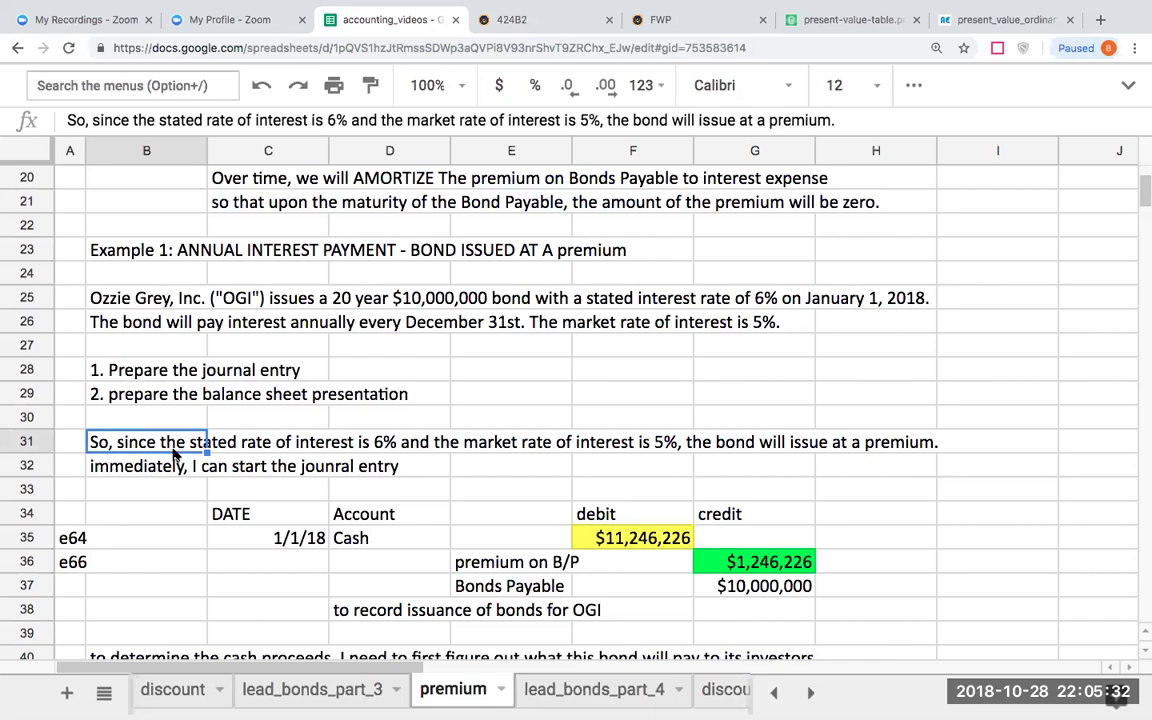
# Step: Clear the cash debit in F35 and the premium on B/P credit in G36 of Example 1's journal entry
pyautogui.click(655, 535)
pyautogui.press('Delete')
pyautogui.click(754, 562)
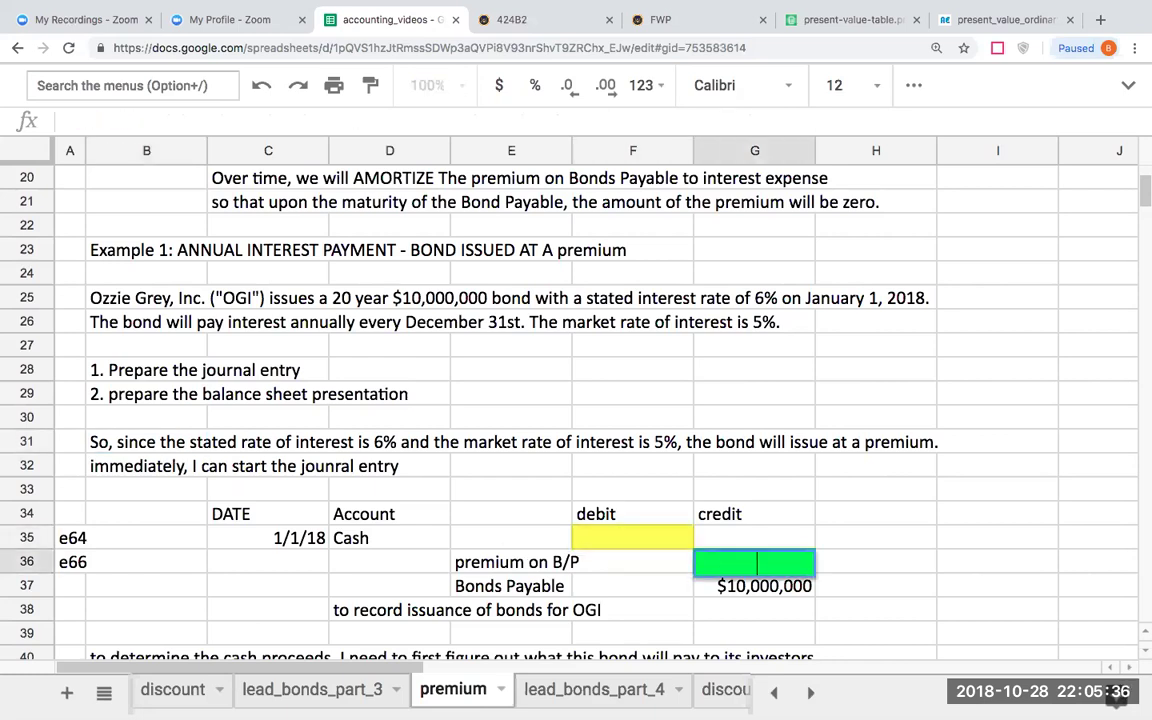
pyautogui.press('Delete')
pyautogui.click(754, 586)
pyautogui.click(632, 562)
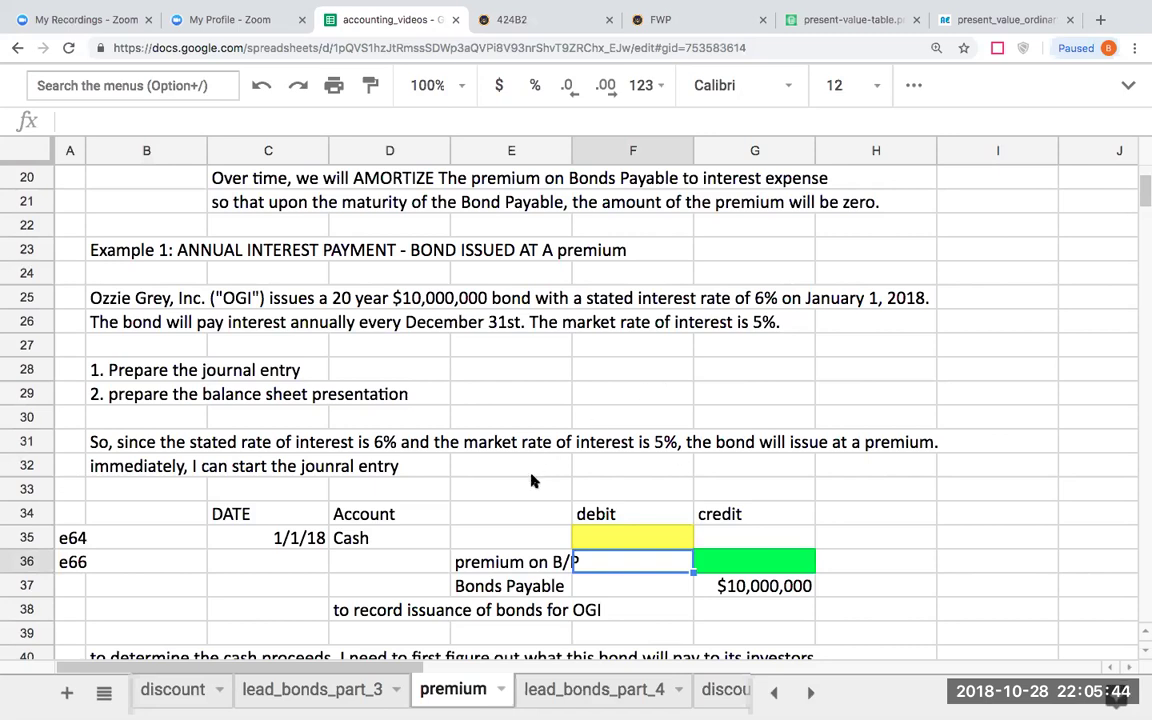
# Step: Review the credit accounts in Example 1's journal entry and the bond's interest and principal cash payments in rows 42 and 43
pyautogui.click(530, 565)
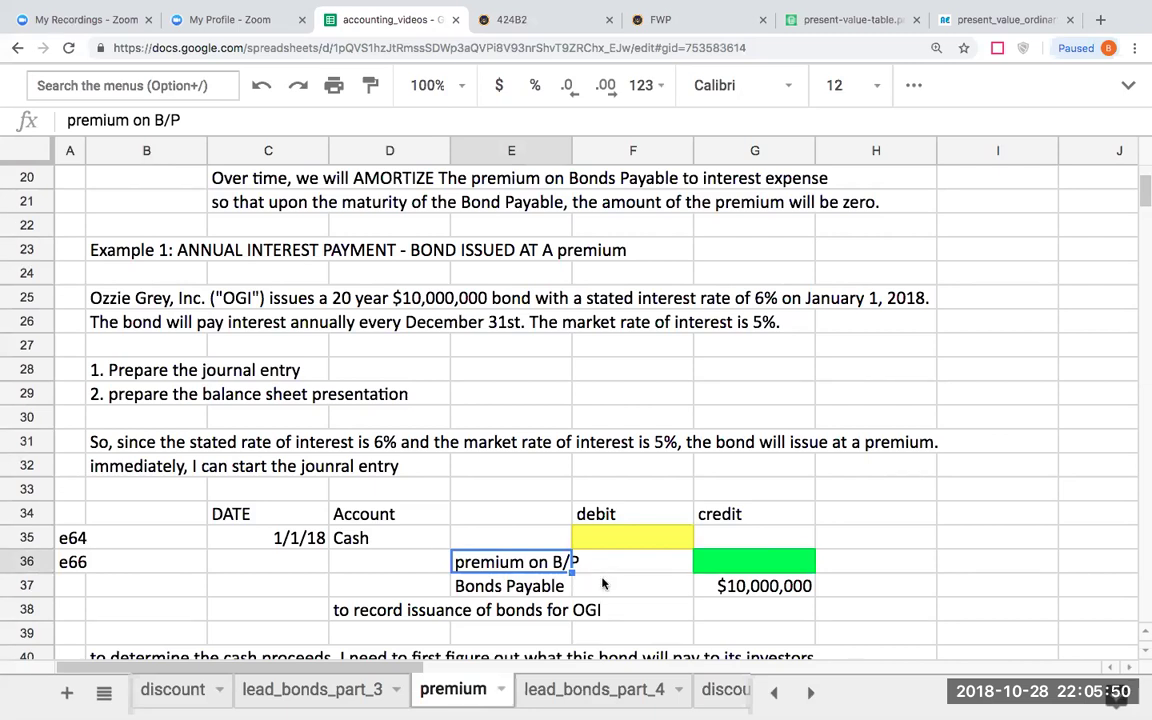
pyautogui.click(697, 589)
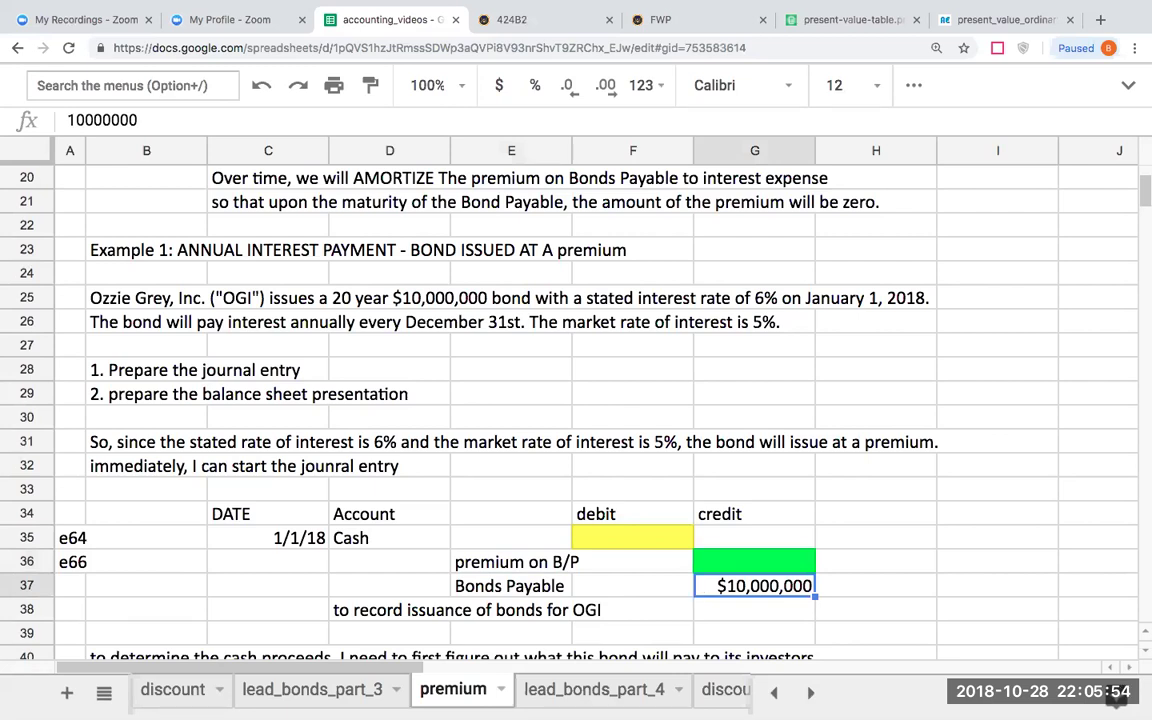
pyautogui.click(754, 609)
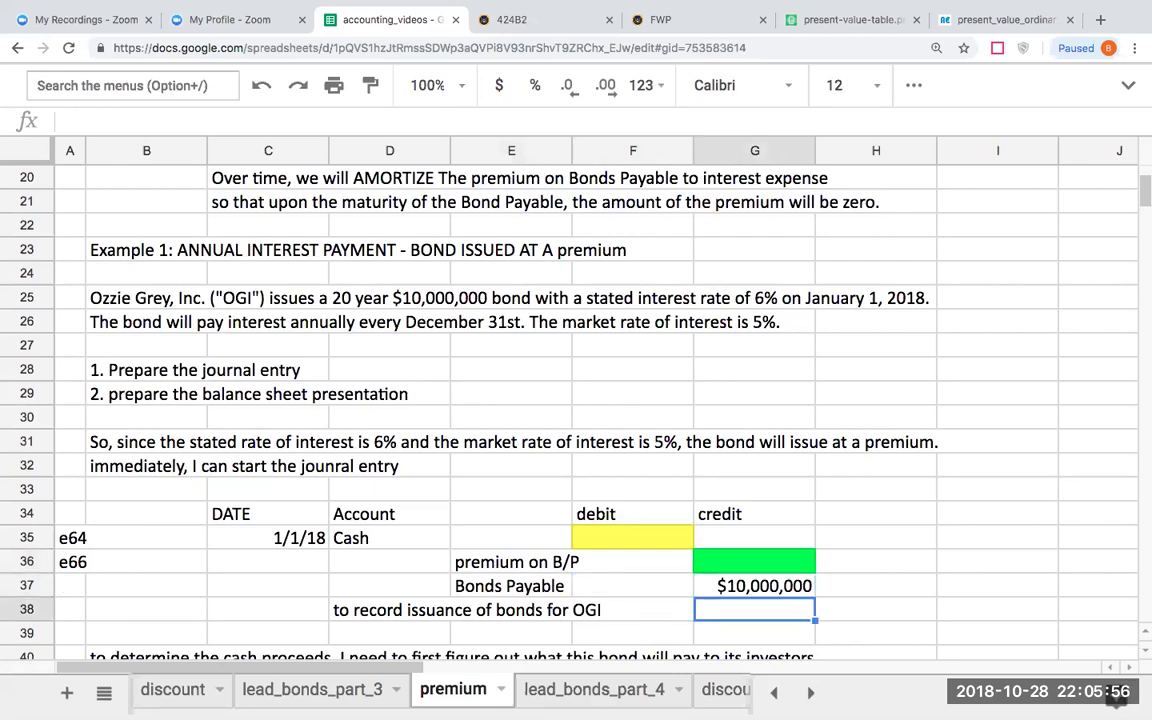
pyautogui.press('Left')
pyautogui.press('Left')
pyautogui.press('Left')
pyautogui.press('Left')
pyautogui.press('Left')
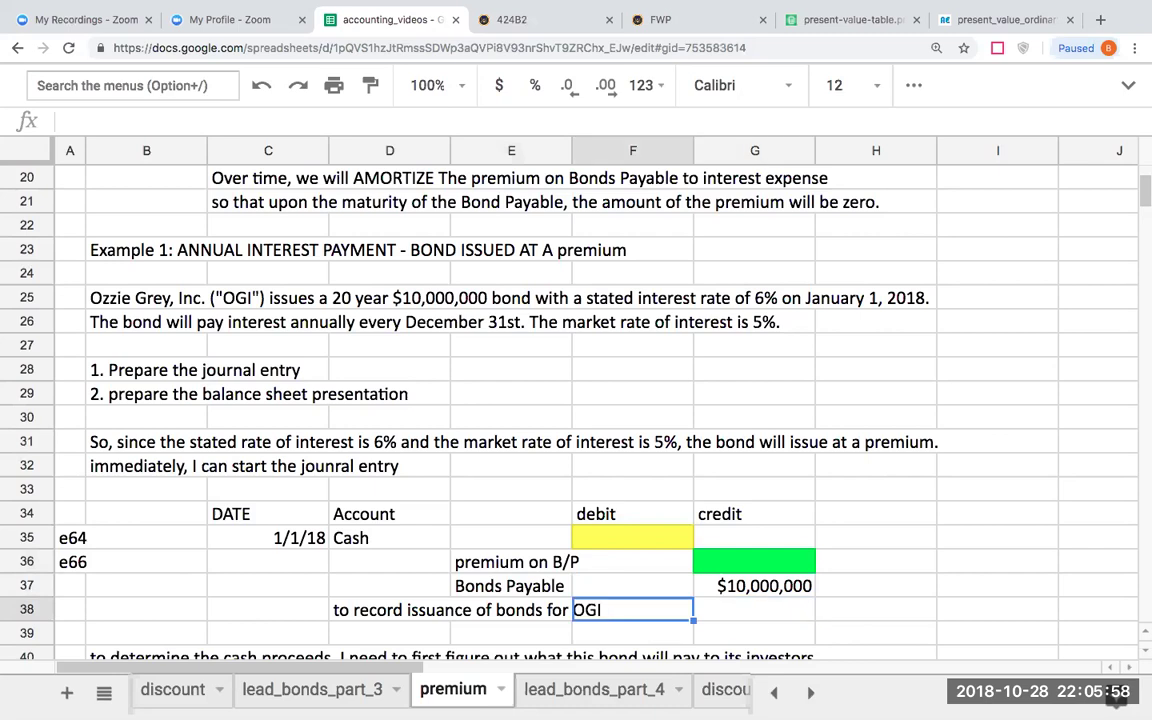
pyautogui.press('Down')
pyautogui.press('Down')
pyautogui.press('Down')
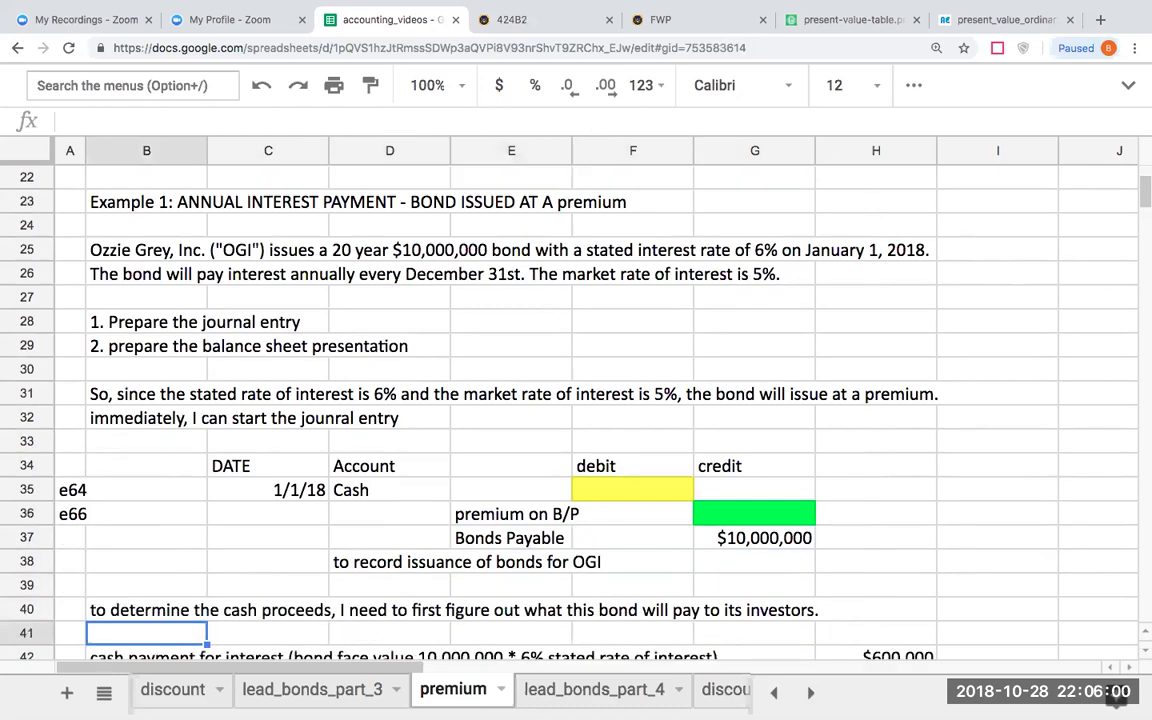
pyautogui.press('Down')
pyautogui.press('Down')
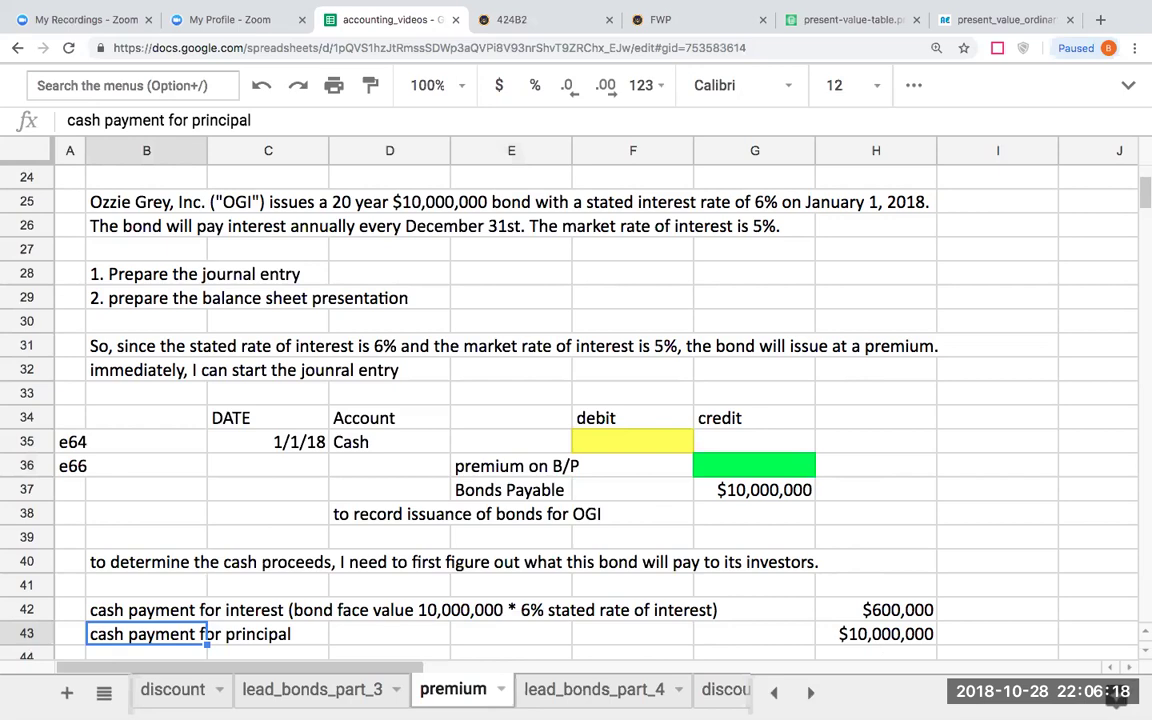
# Step: Examine the instructions for choosing present value periods and rate, and consult the Present Value of Ordinary Annuity table
pyautogui.press('Down')
pyautogui.press('Down')
pyautogui.press('Down')
pyautogui.press('Down')
pyautogui.press('Down')
pyautogui.press('Down')
pyautogui.press('Down')
pyautogui.press('Down')
pyautogui.press('Down')
pyautogui.press('Down')
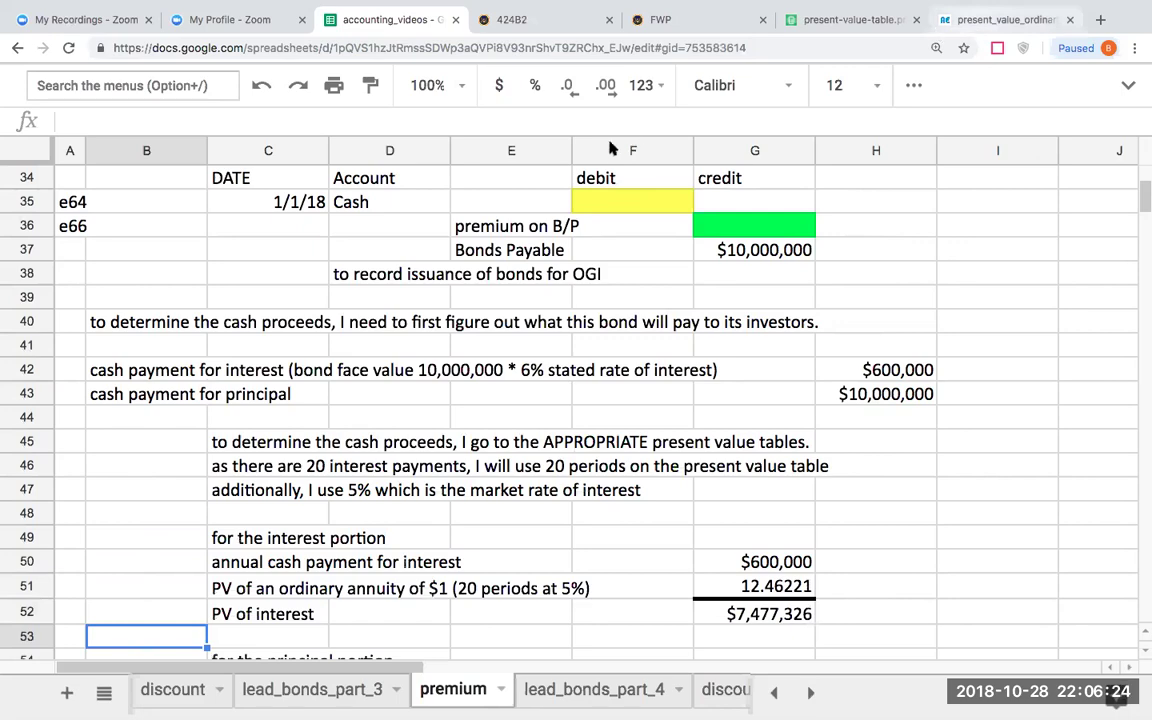
pyautogui.press('super+9')
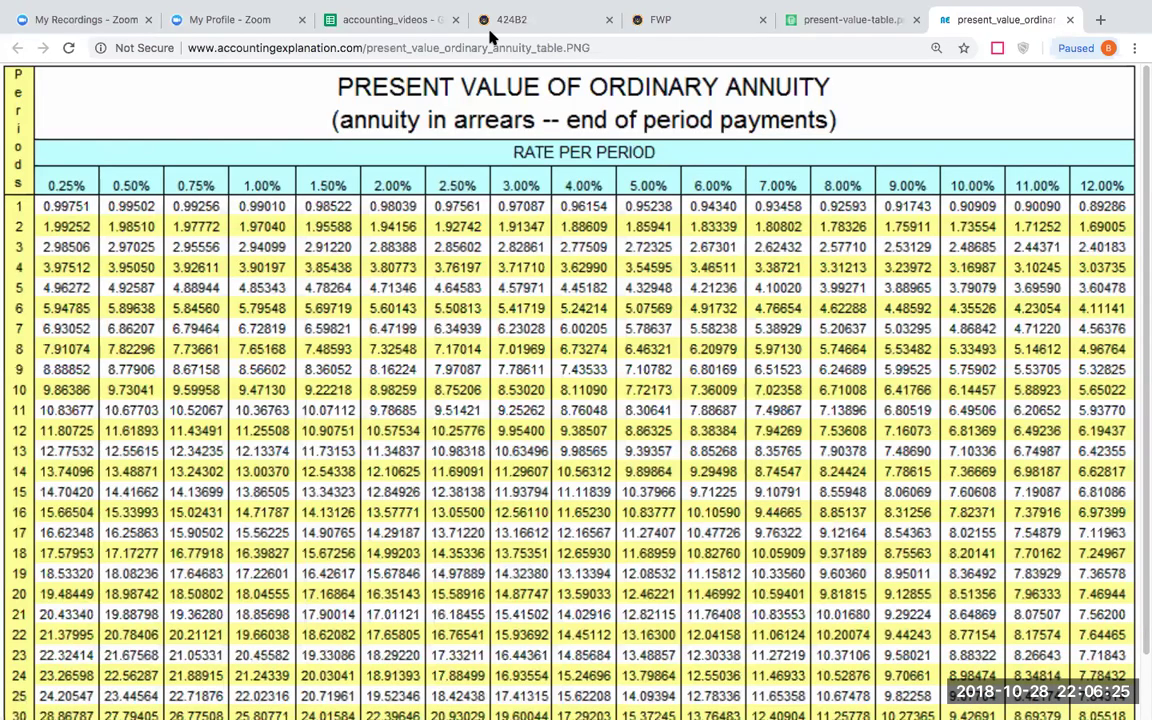
pyautogui.click(338, 24)
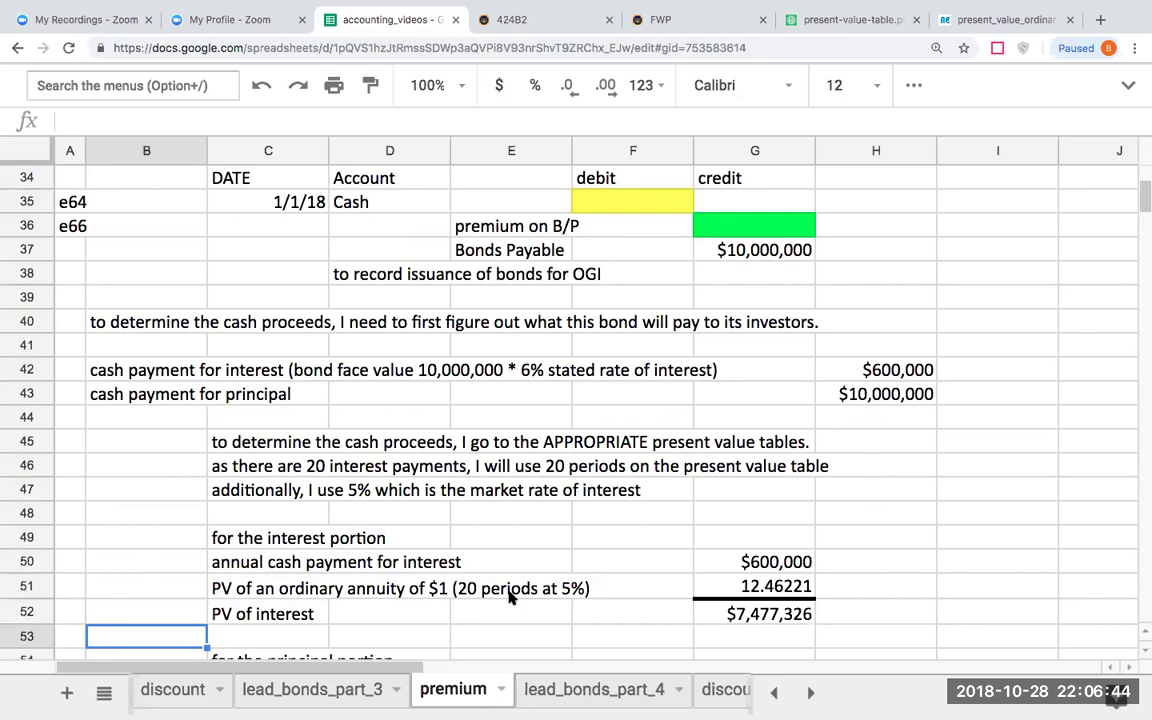
# Step: Look up the ordinary annuity factor for 20 periods at 5% for the row 51 calculation
pyautogui.click(570, 592)
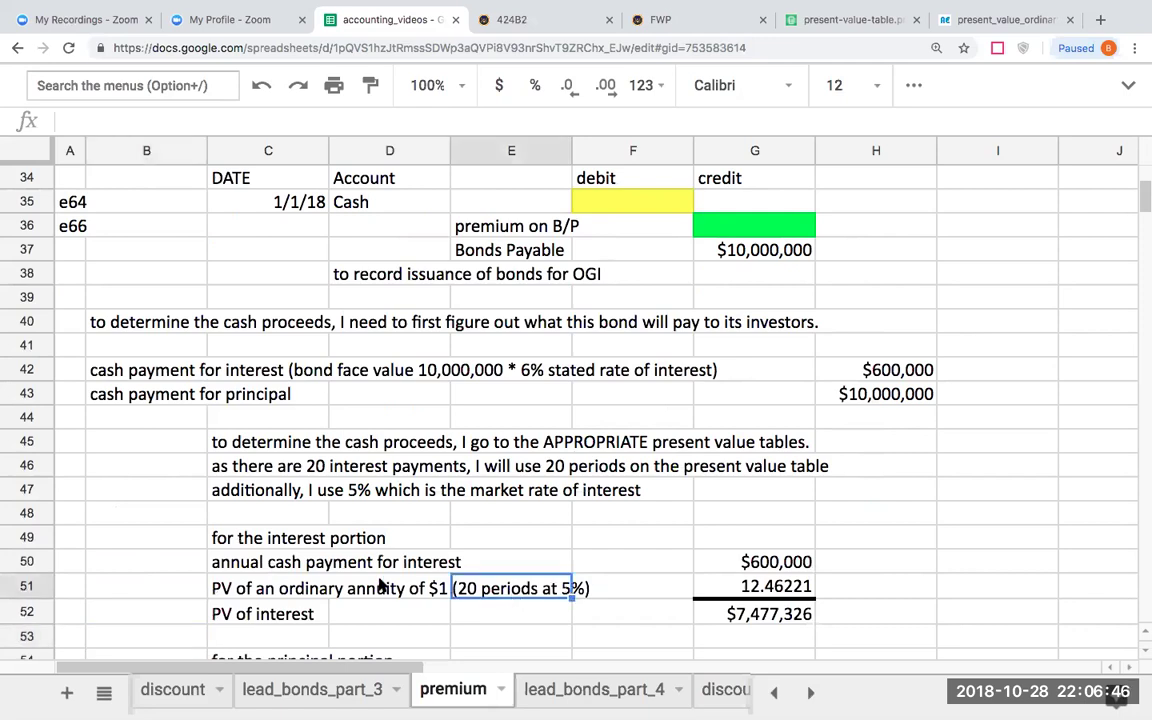
pyautogui.click(290, 588)
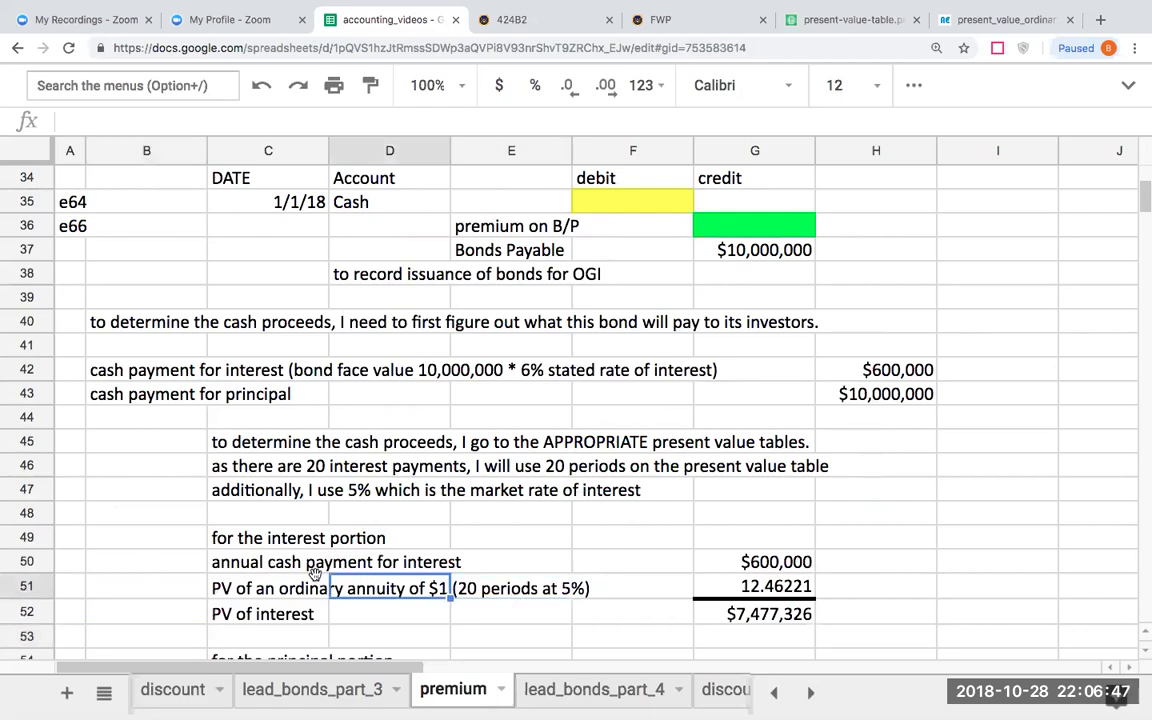
pyautogui.click(180, 590)
pyautogui.click(945, 17)
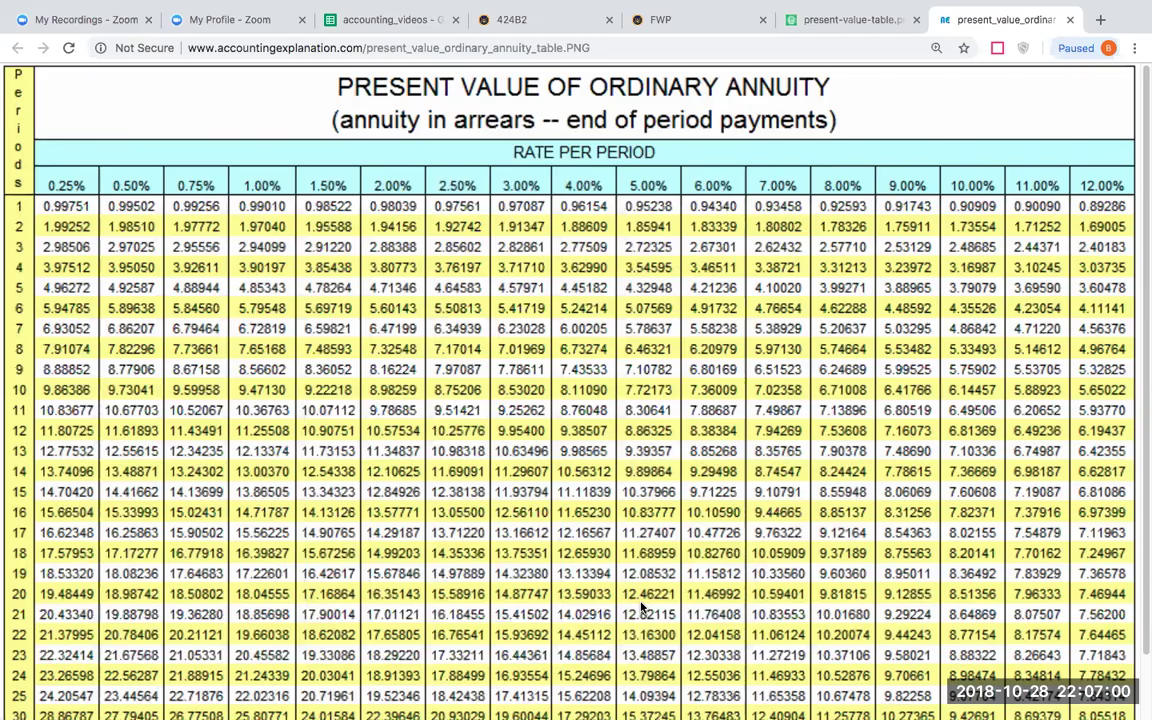
pyautogui.click(329, 21)
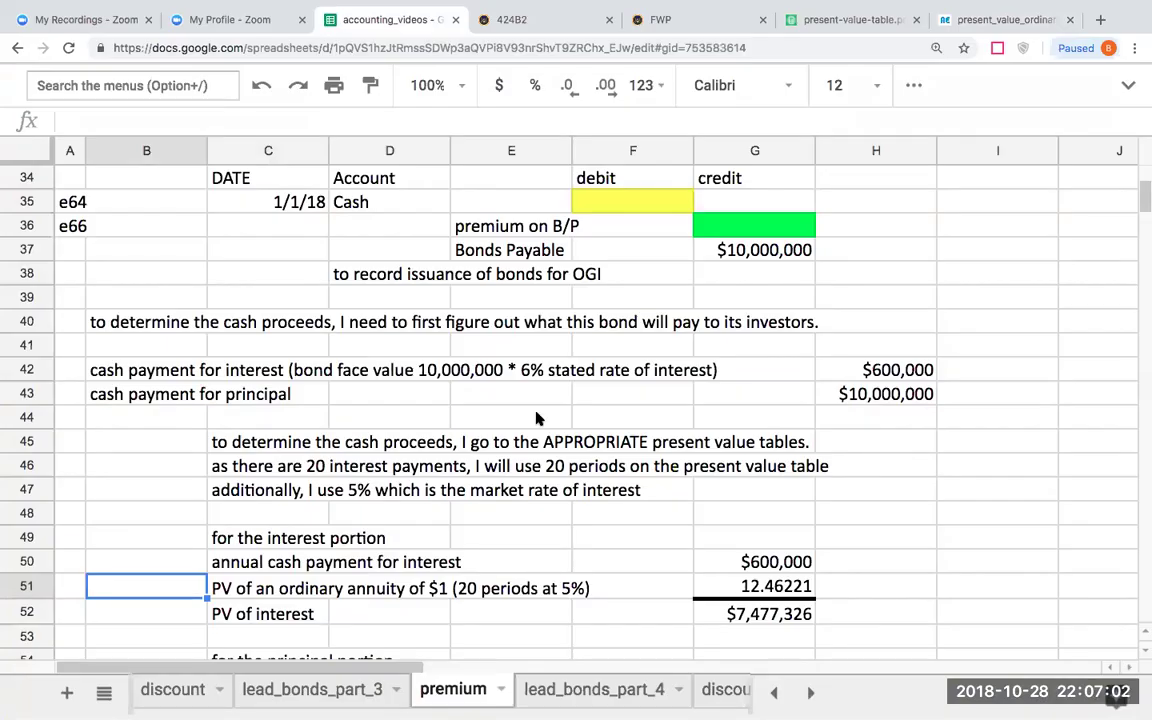
# Step: Check the annuity factor, annual interest payment and PV of interest formula in G50 to G52
pyautogui.click(702, 586)
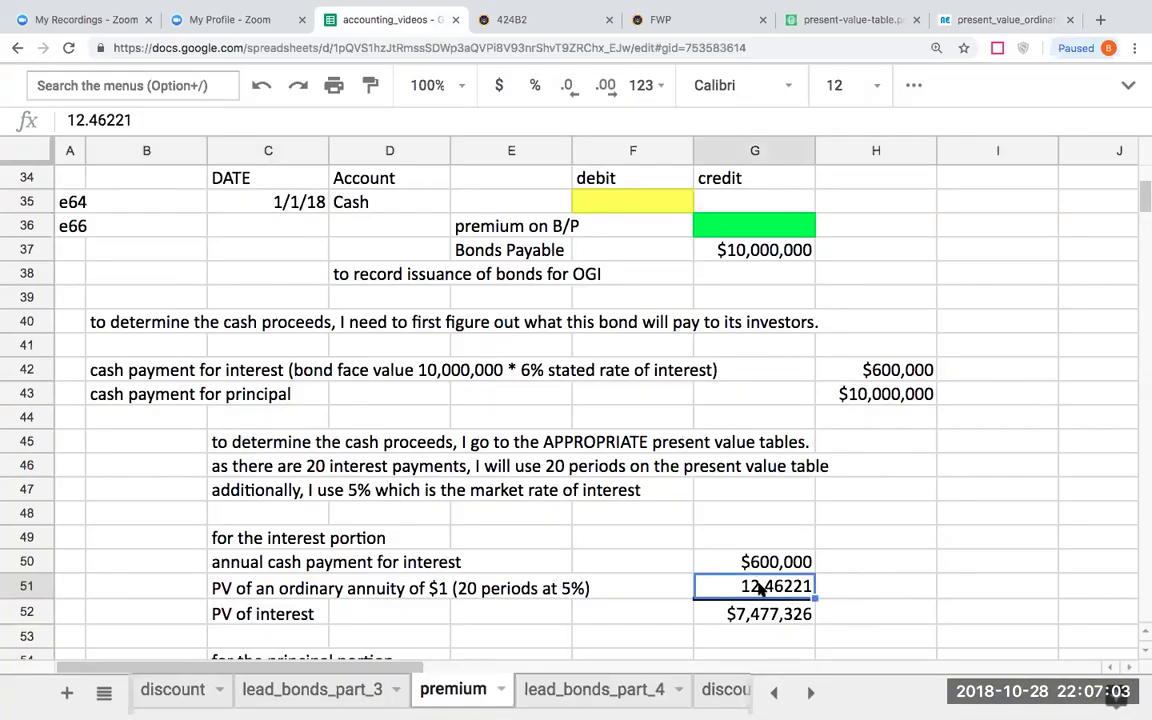
pyautogui.click(790, 562)
pyautogui.click(748, 586)
pyautogui.press('Down')
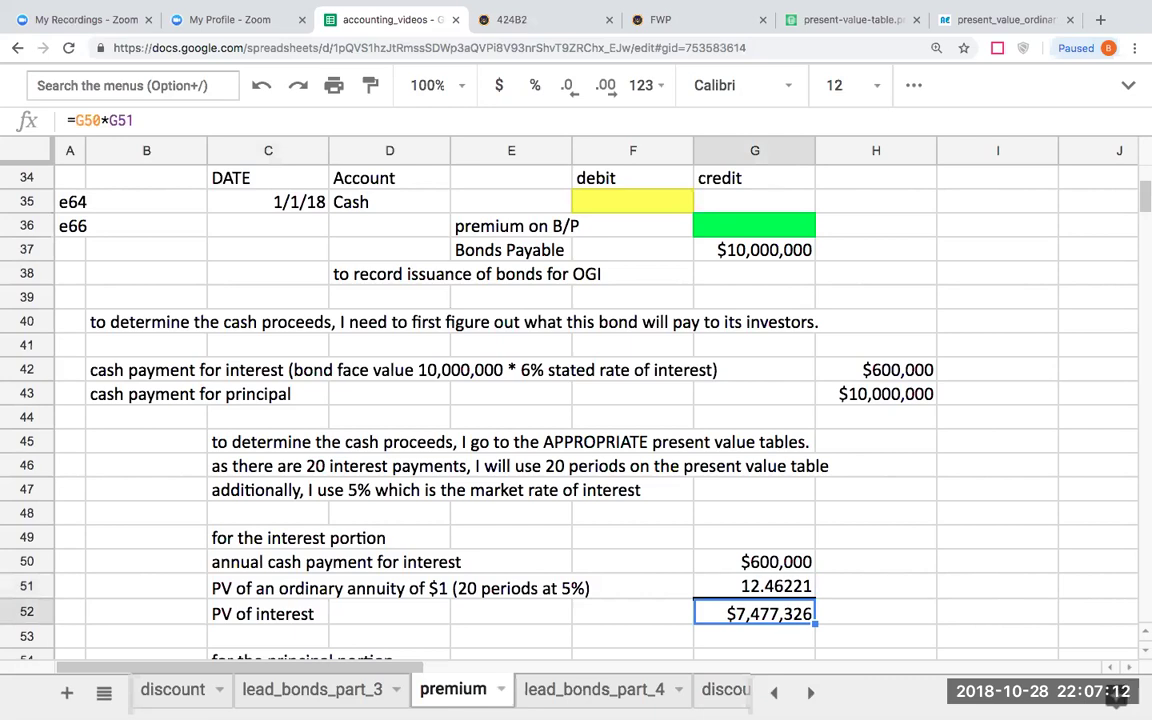
pyautogui.press('Down')
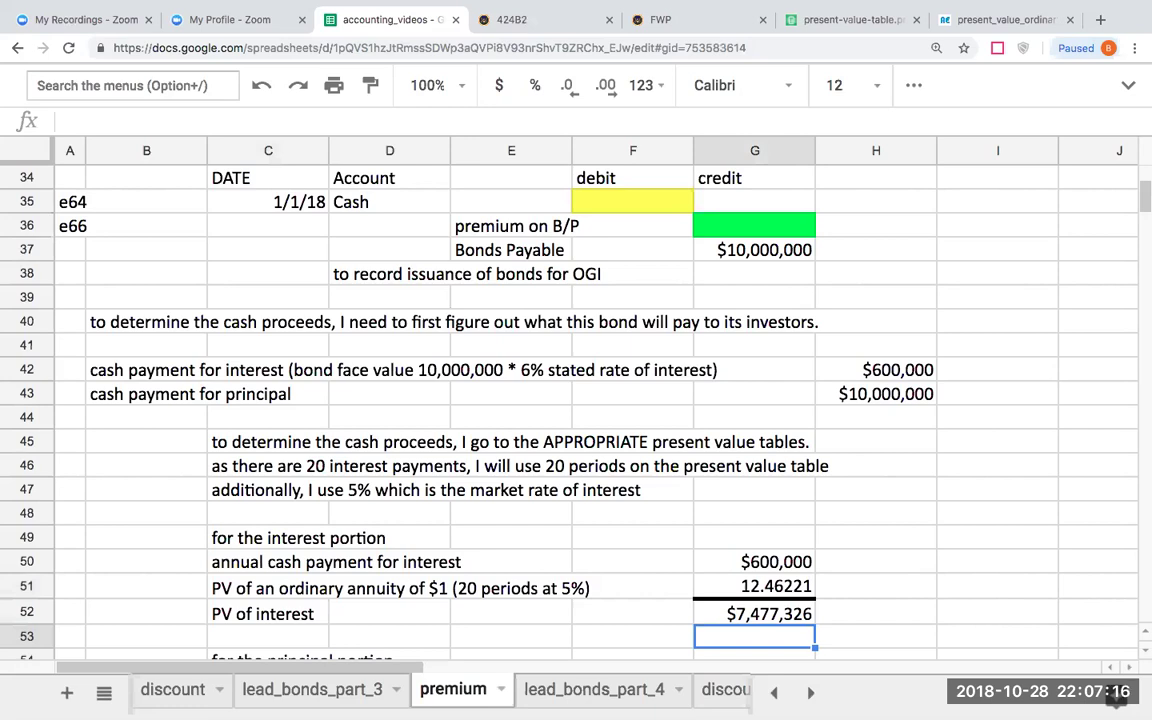
# Step: Examine the PV of principal calculation in G55 to G57 and consult the Present Value of $1 table for 20 periods at 5%
pyautogui.scroll(-1, 512, 400)
pyautogui.press('Down')
pyautogui.press('Down')
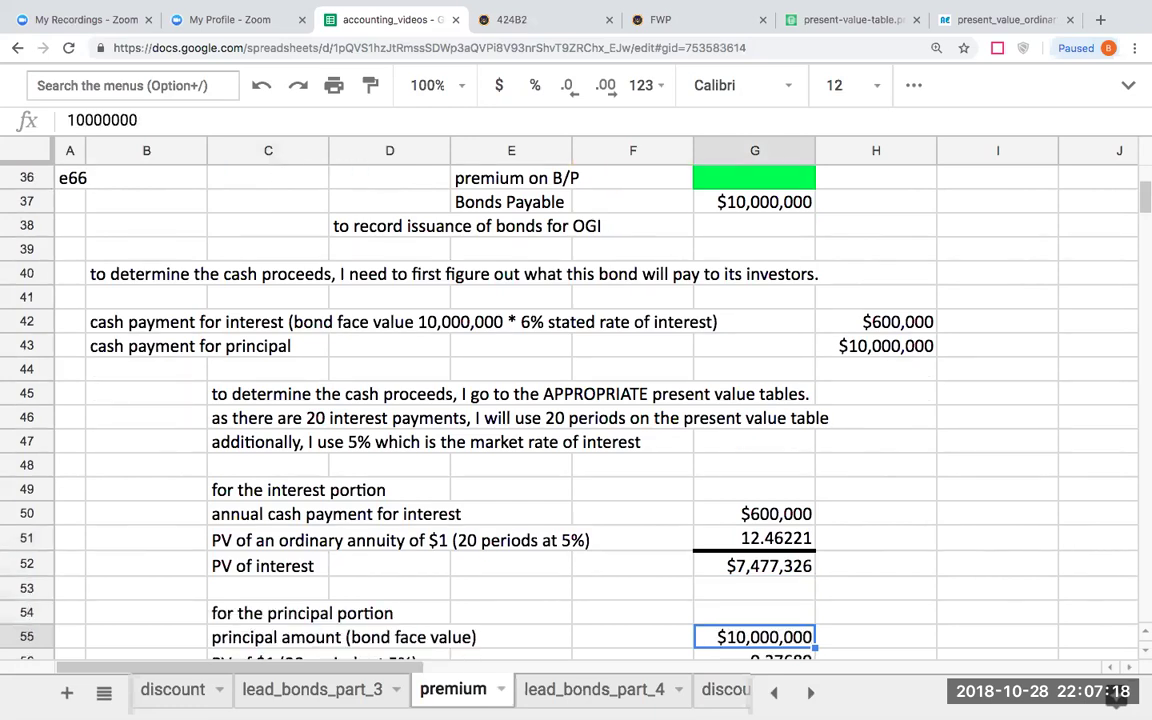
pyautogui.press('Down')
pyautogui.press('Down')
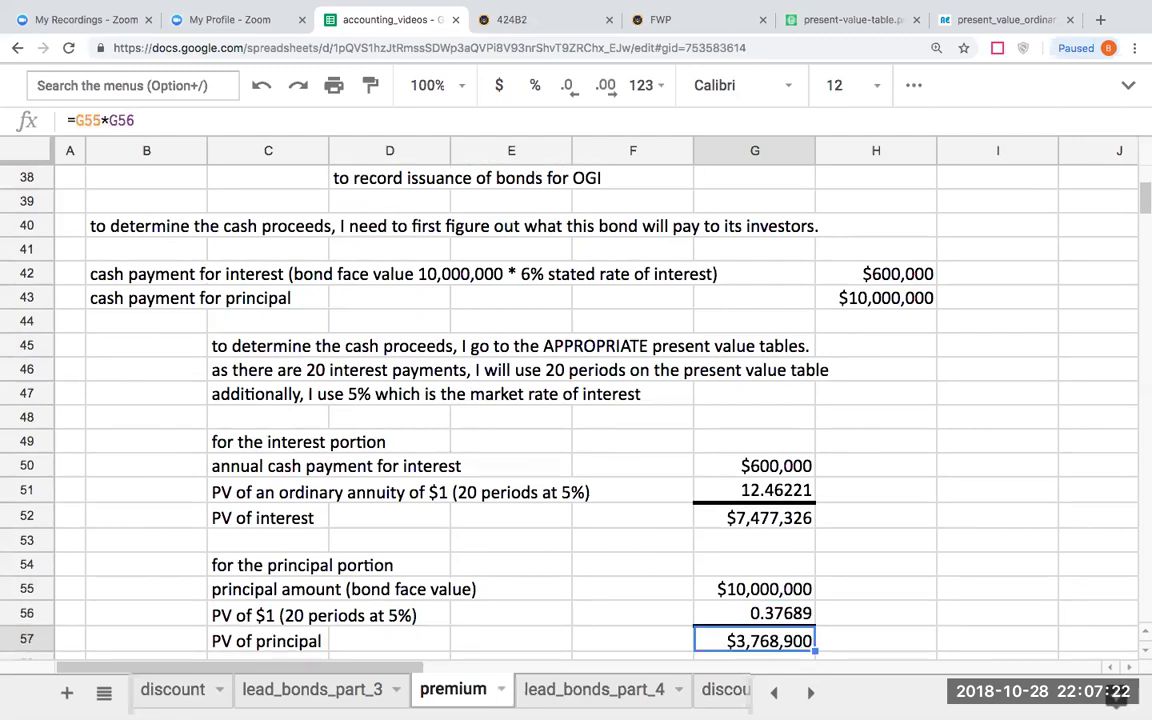
pyautogui.press('Down')
pyautogui.press('Down')
pyautogui.press('Up')
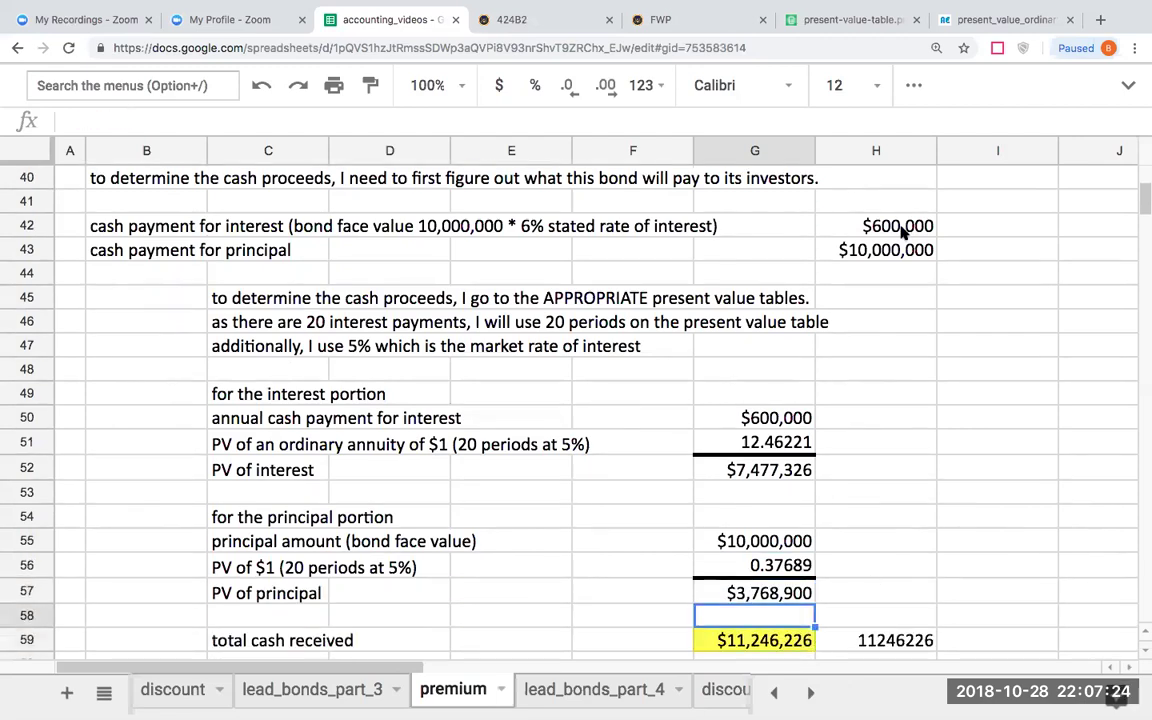
pyautogui.click(860, 22)
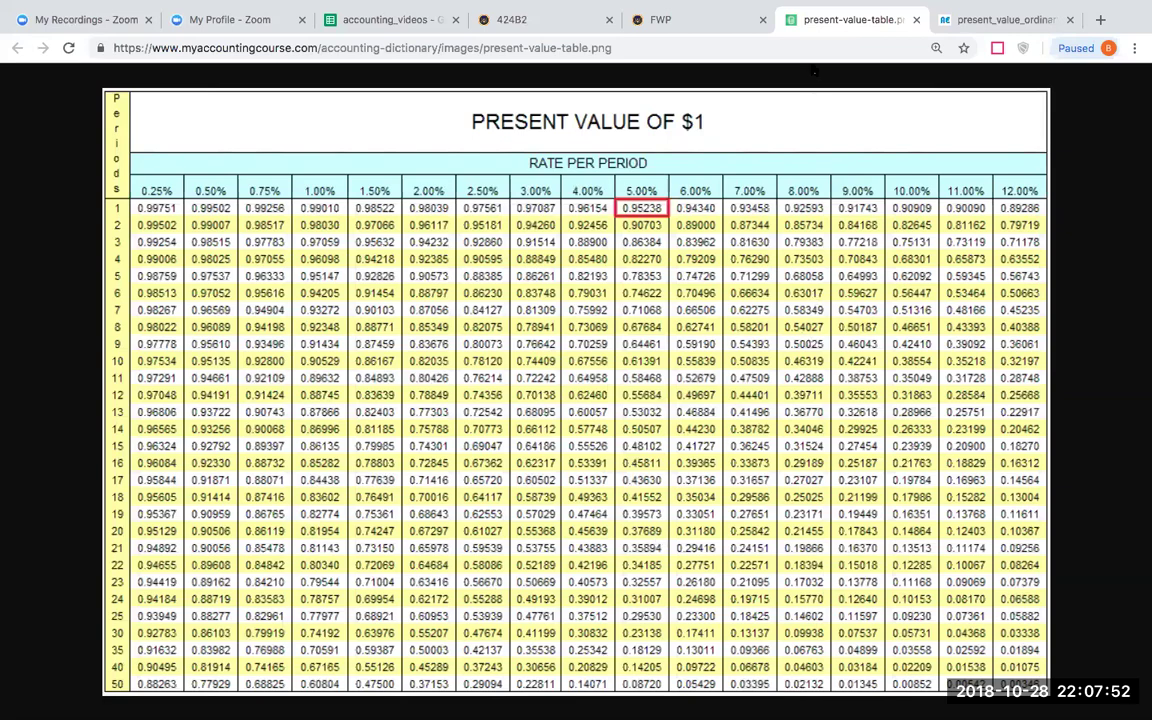
pyautogui.click(325, 20)
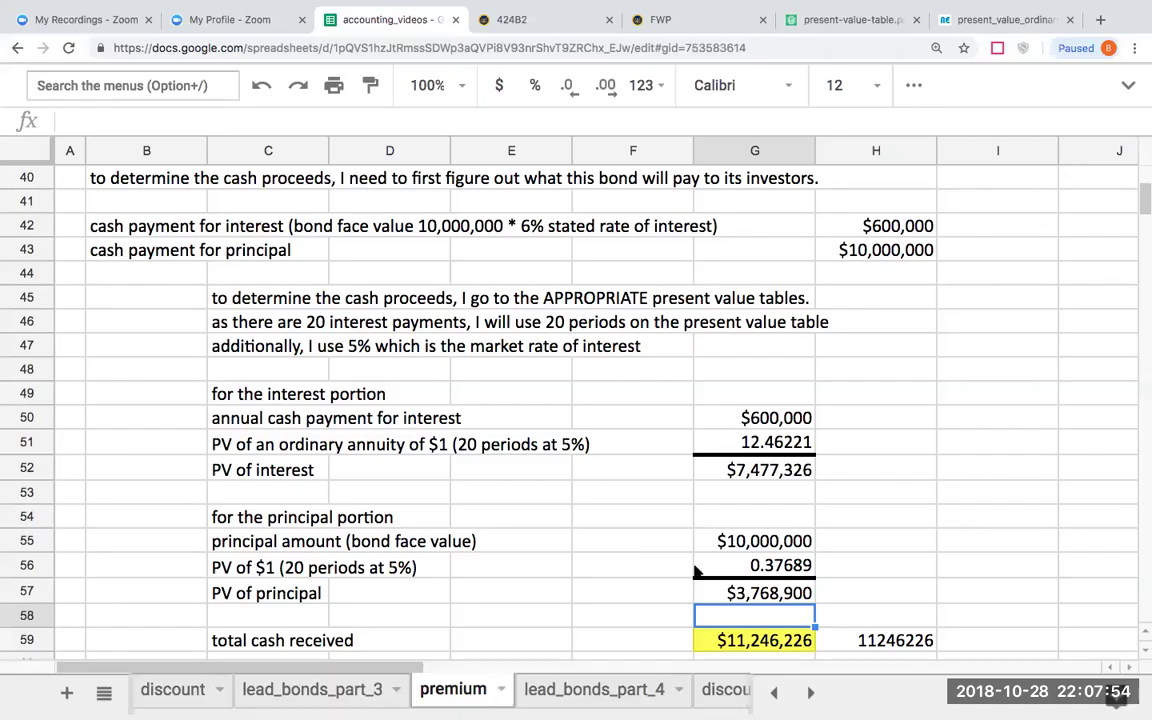
# Step: Check the principal amount, the PV of $1 factor and the PV of principal formula in G55 to G57
pyautogui.click(725, 543)
pyautogui.click(715, 567)
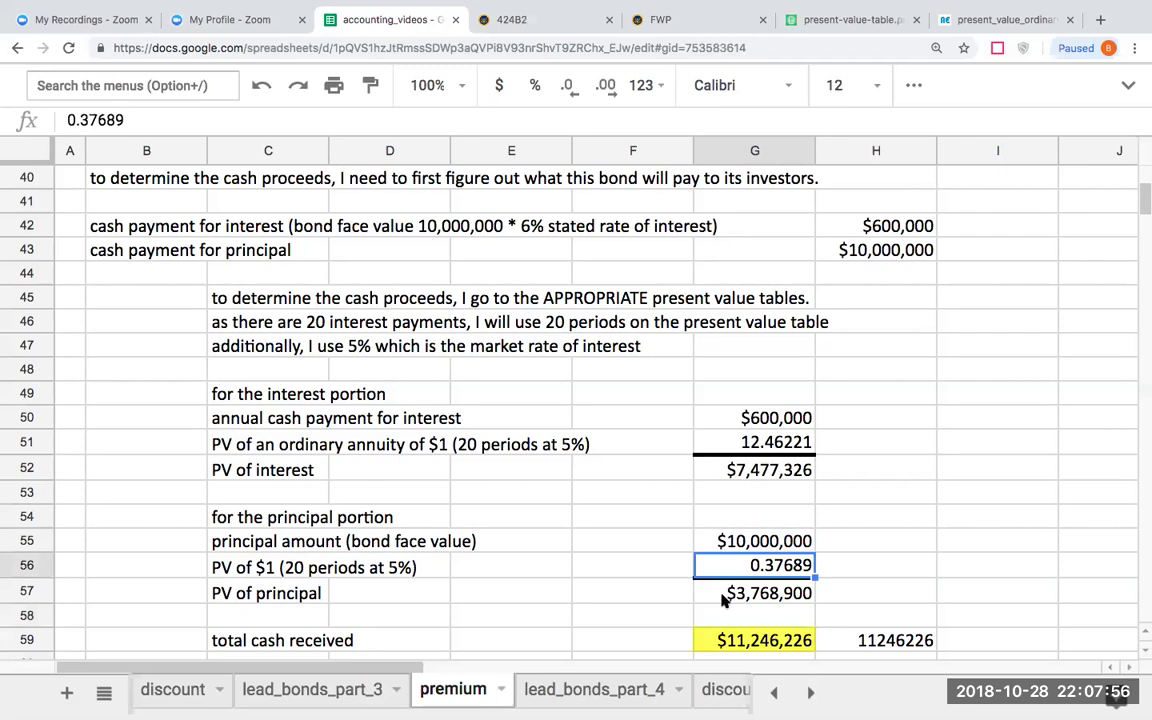
pyautogui.click(728, 594)
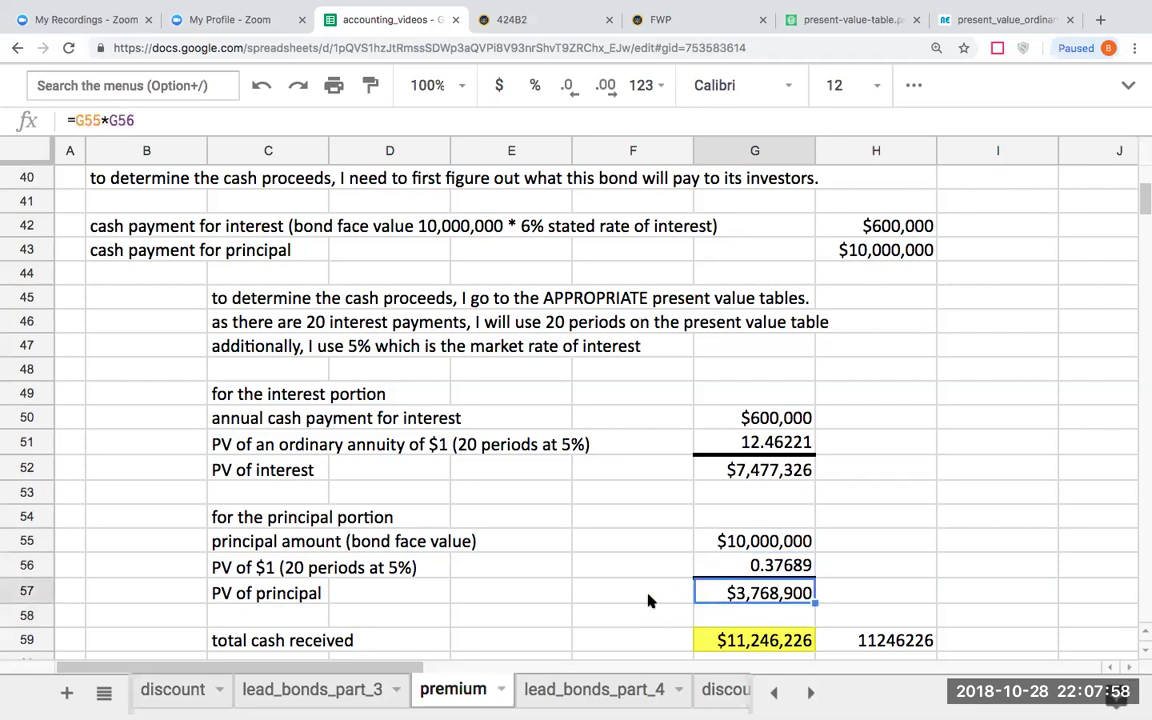
pyautogui.press('Down')
pyautogui.press('Down')
pyautogui.press('Up')
pyautogui.press('Up')
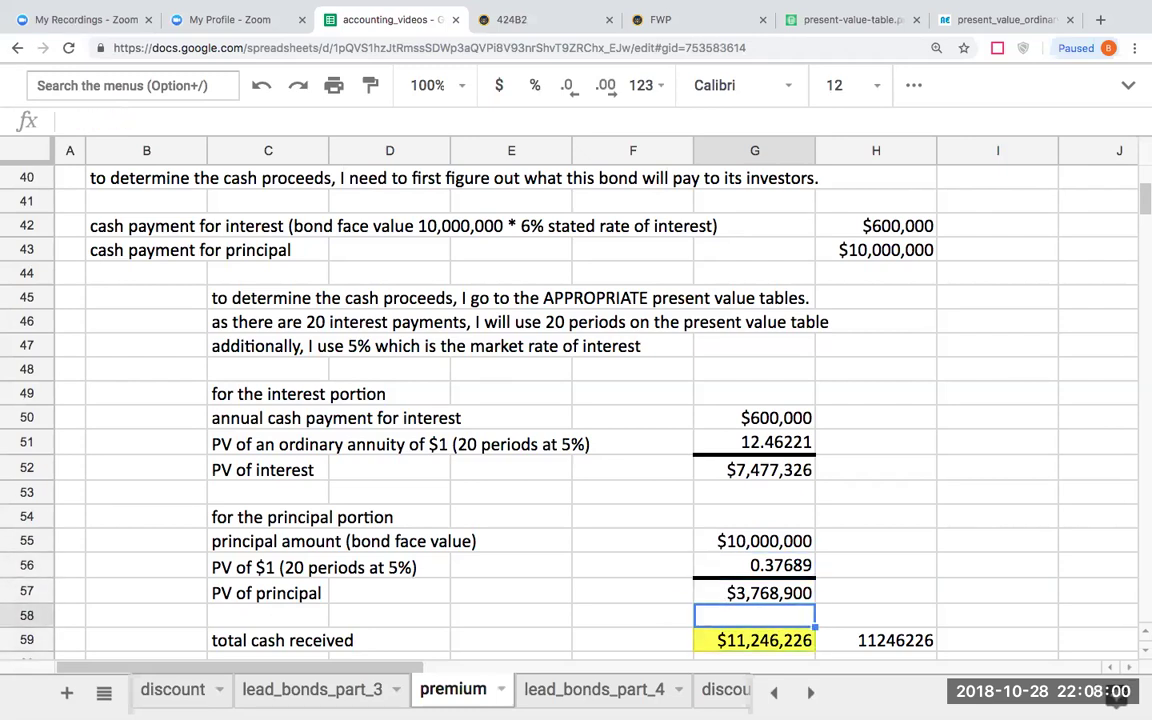
pyautogui.press('Right')
pyautogui.press('Right')
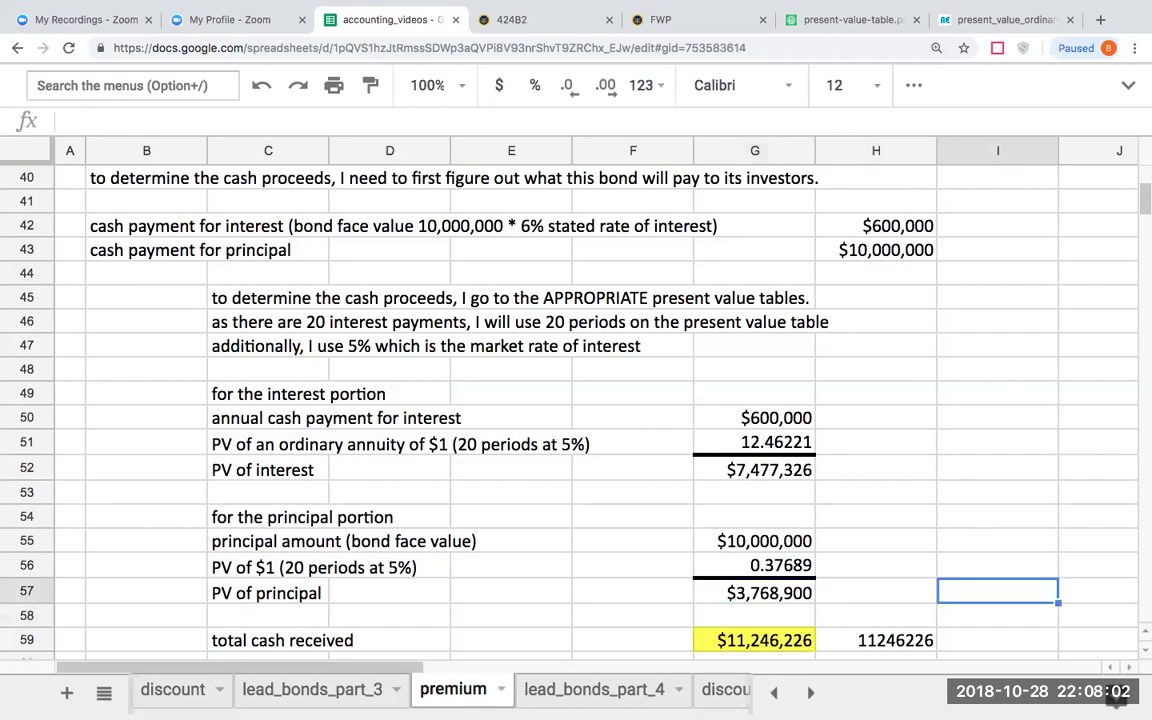
# Step: Replace the content of H59, beside the total cash received, with the written-out sum 7477326+3768900
pyautogui.press('Down')
pyautogui.press('Down')
pyautogui.press('Down')
pyautogui.click(876, 568)
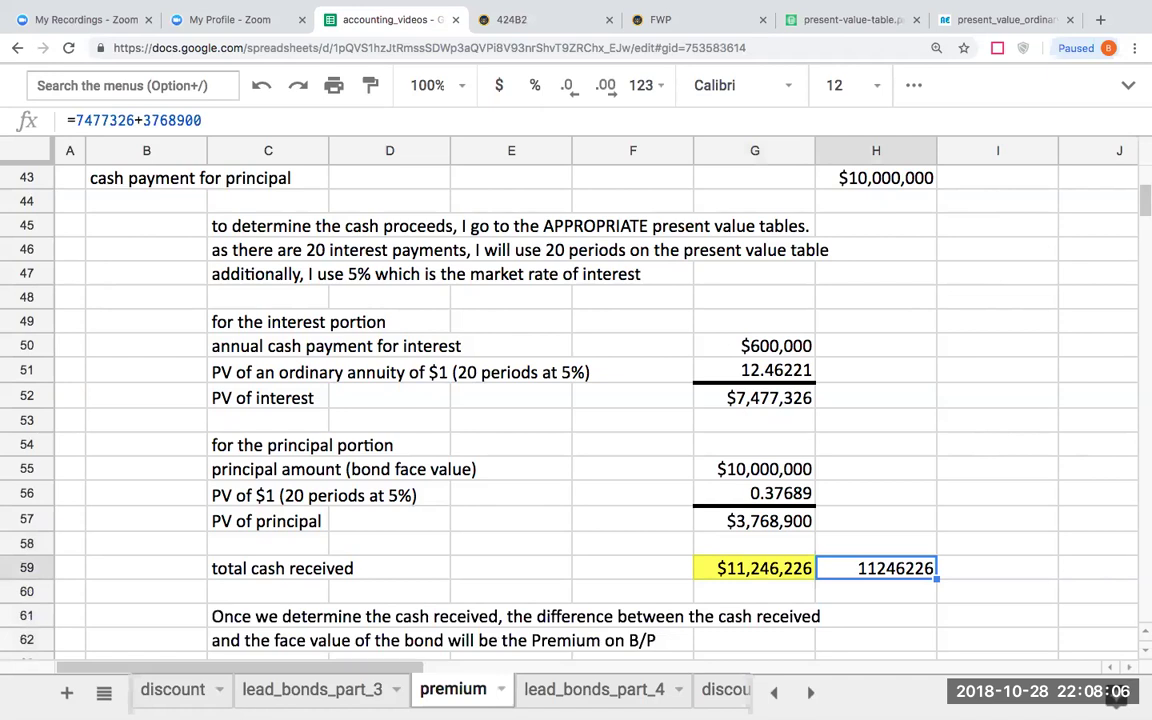
pyautogui.write('7')
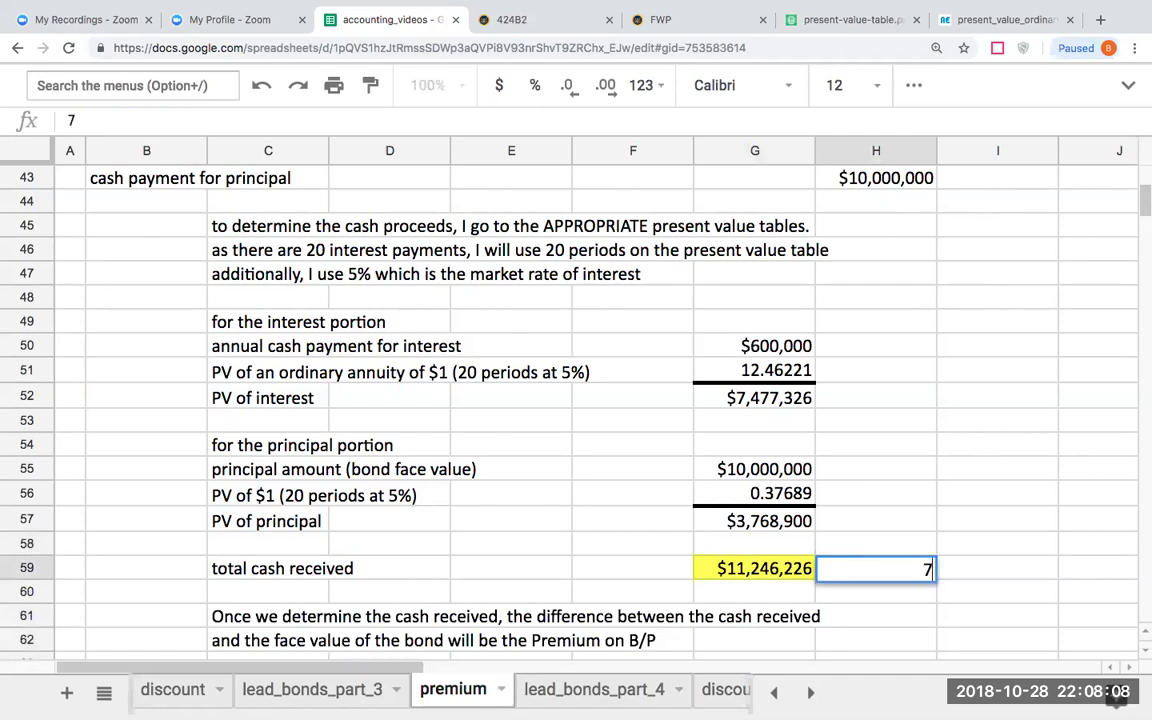
pyautogui.write('4773')
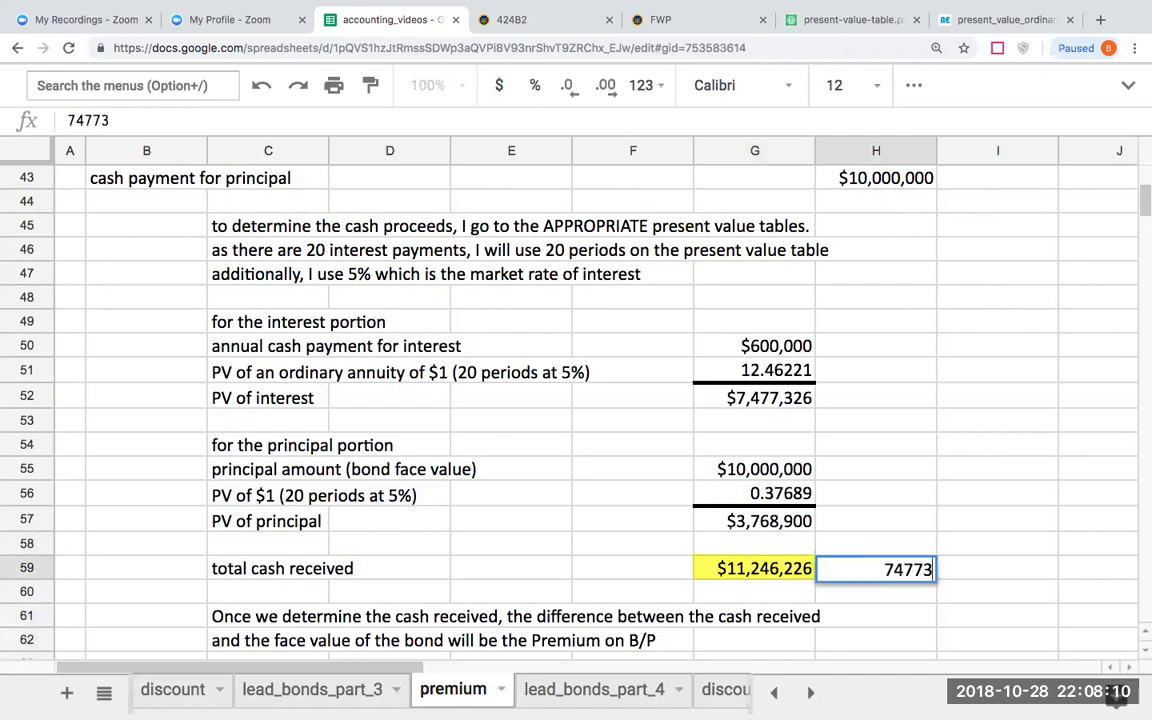
pyautogui.write('26+37')
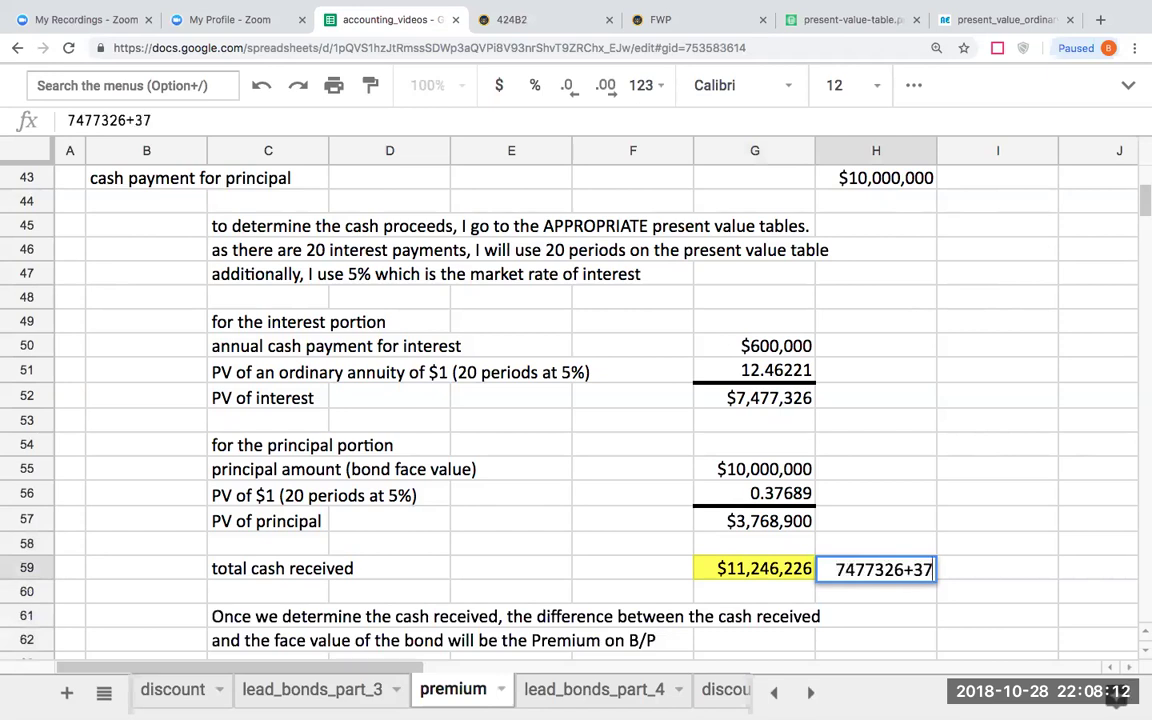
pyautogui.write('6')
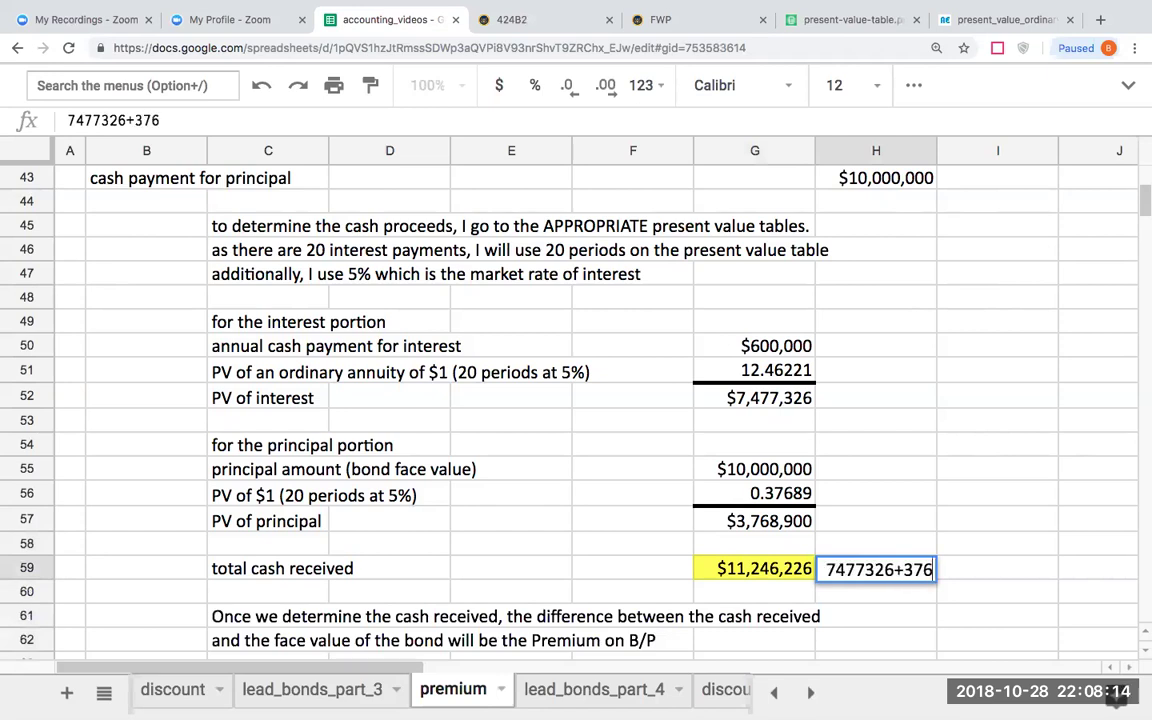
pyautogui.write('8900')
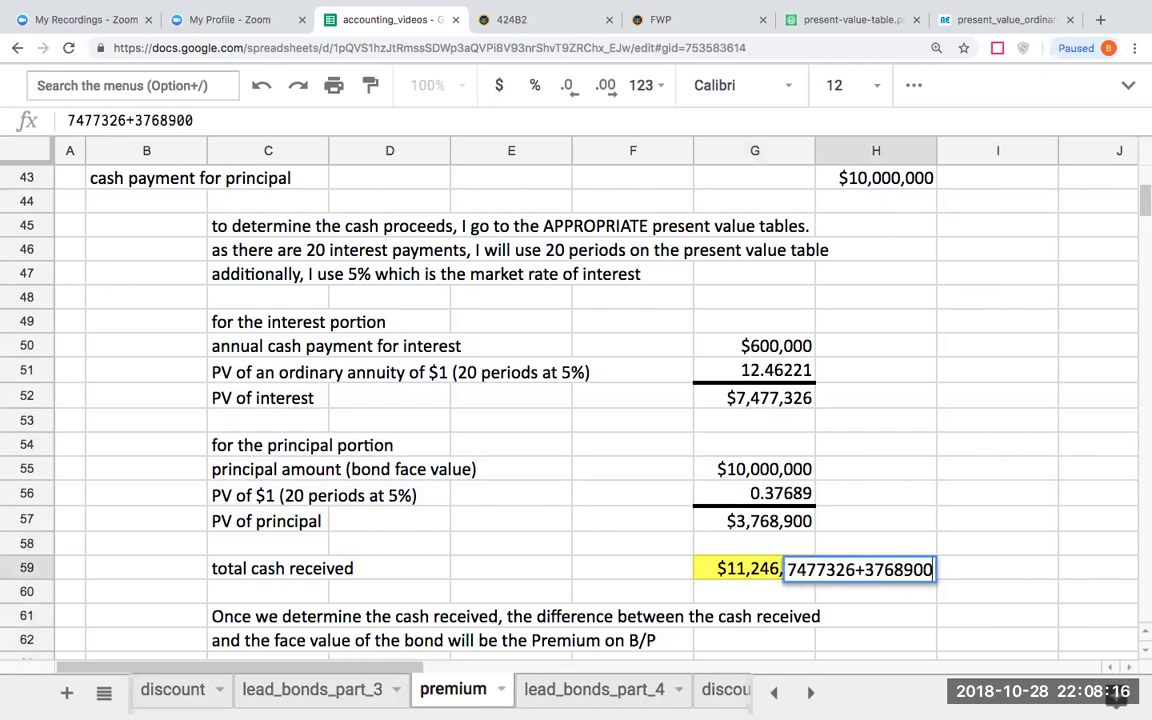
pyautogui.press('Return')
pyautogui.click(876, 568)
pyautogui.click(754, 568)
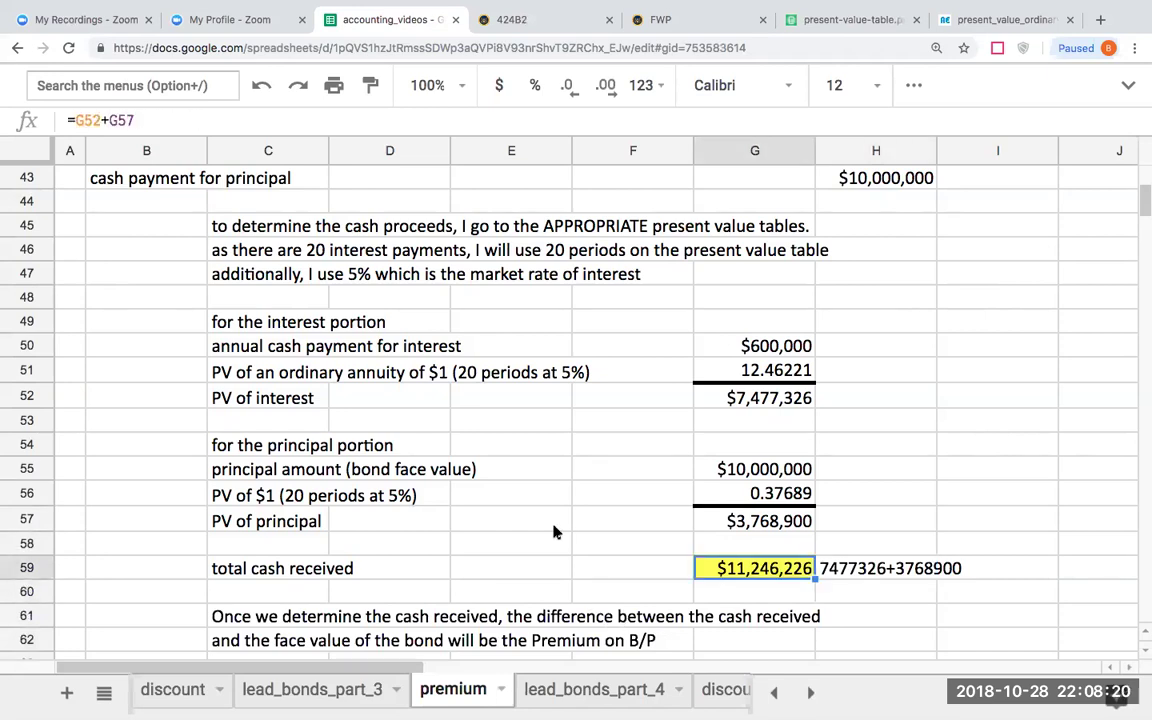
# Step: Relabel C65 in the premium calculation as "bond payable"
pyautogui.press('Down')
pyautogui.press('Down')
pyautogui.press('Down')
pyautogui.press('Down')
pyautogui.press('Down')
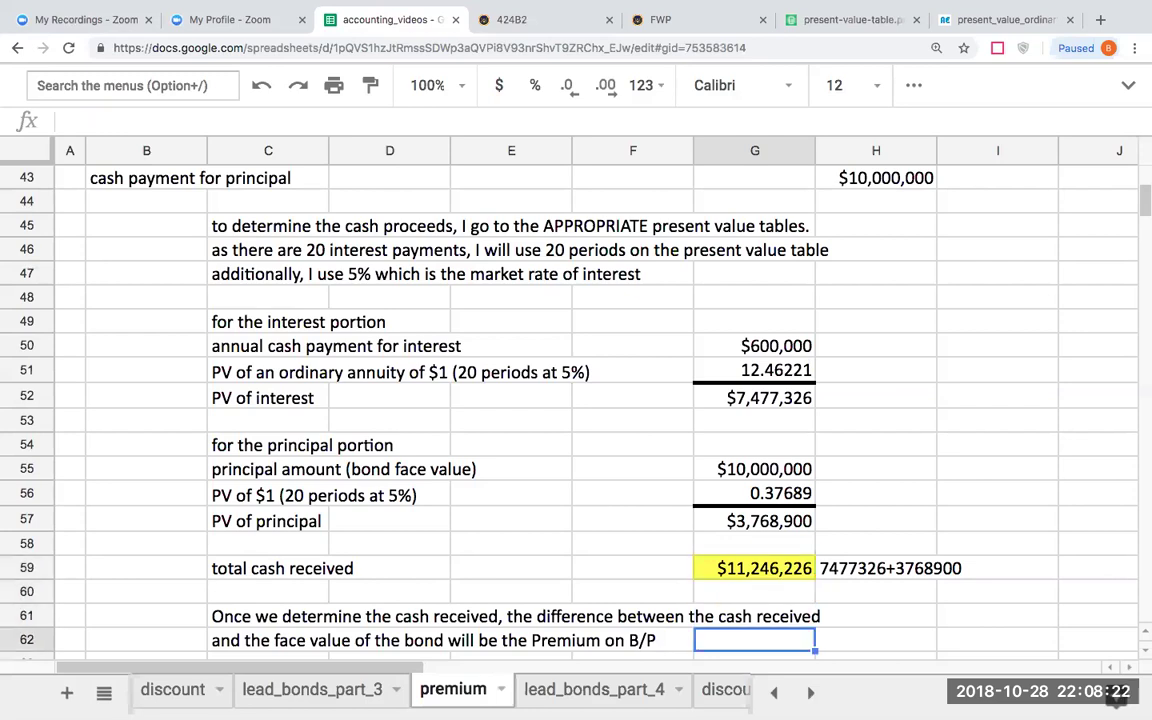
pyautogui.press('Down')
pyautogui.press('Left')
pyautogui.press('Left')
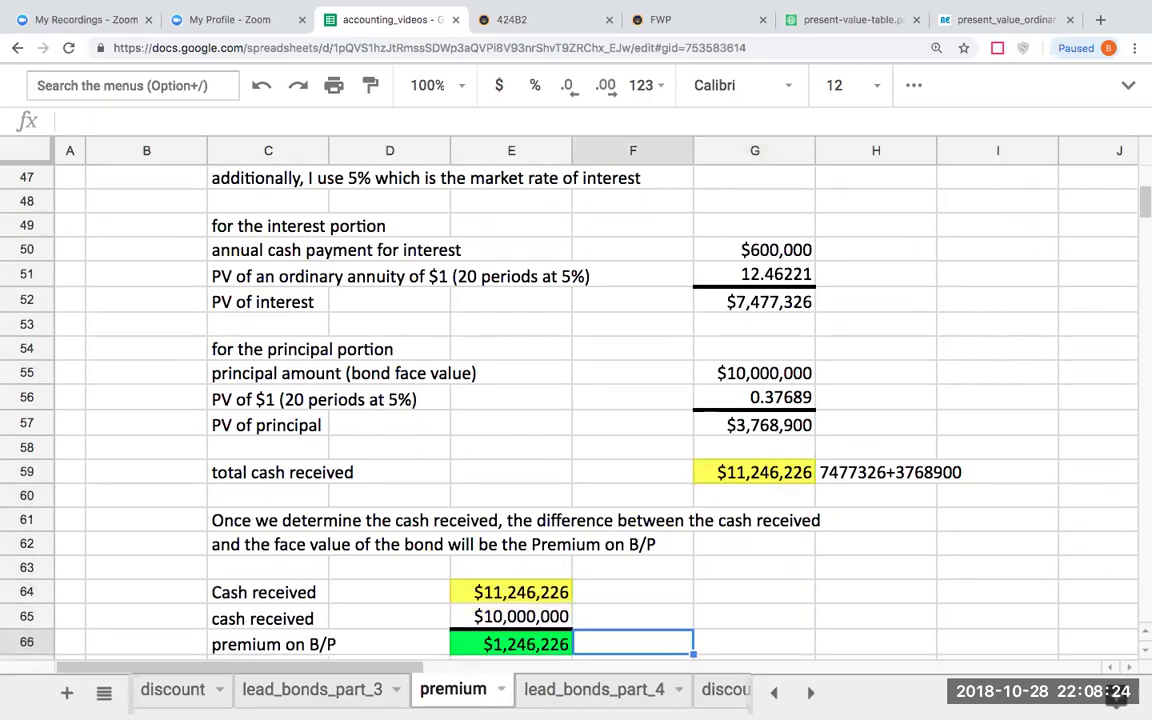
pyautogui.click(268, 618)
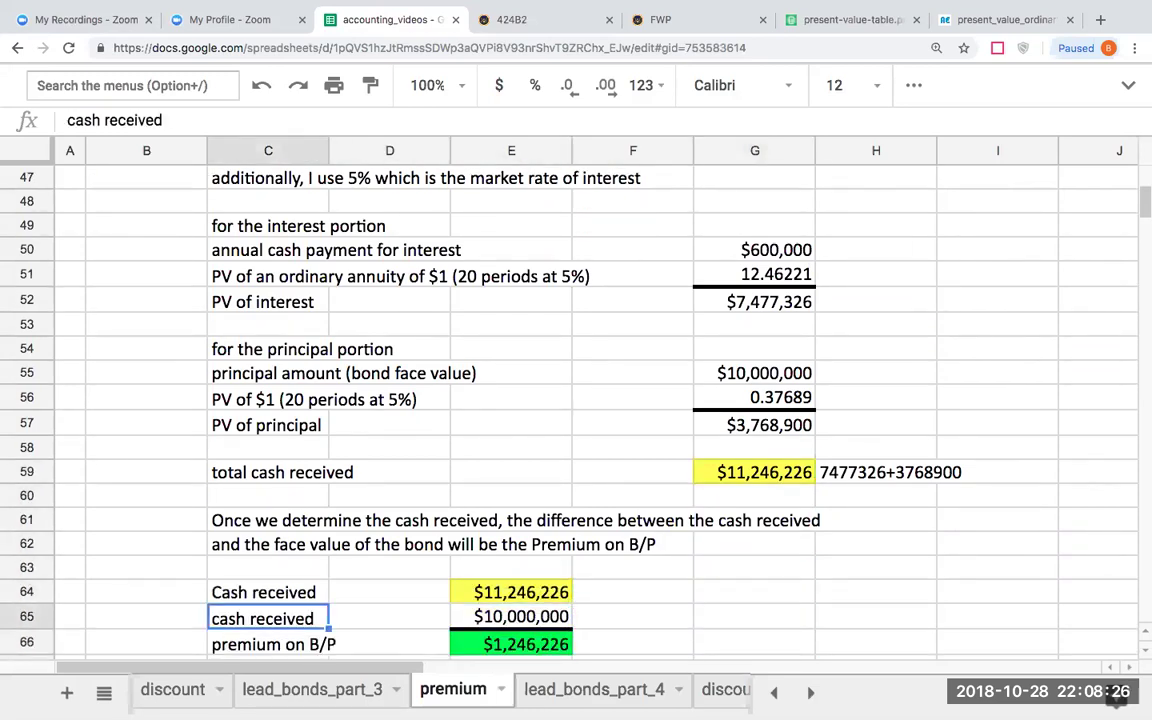
pyautogui.write('bond payable')
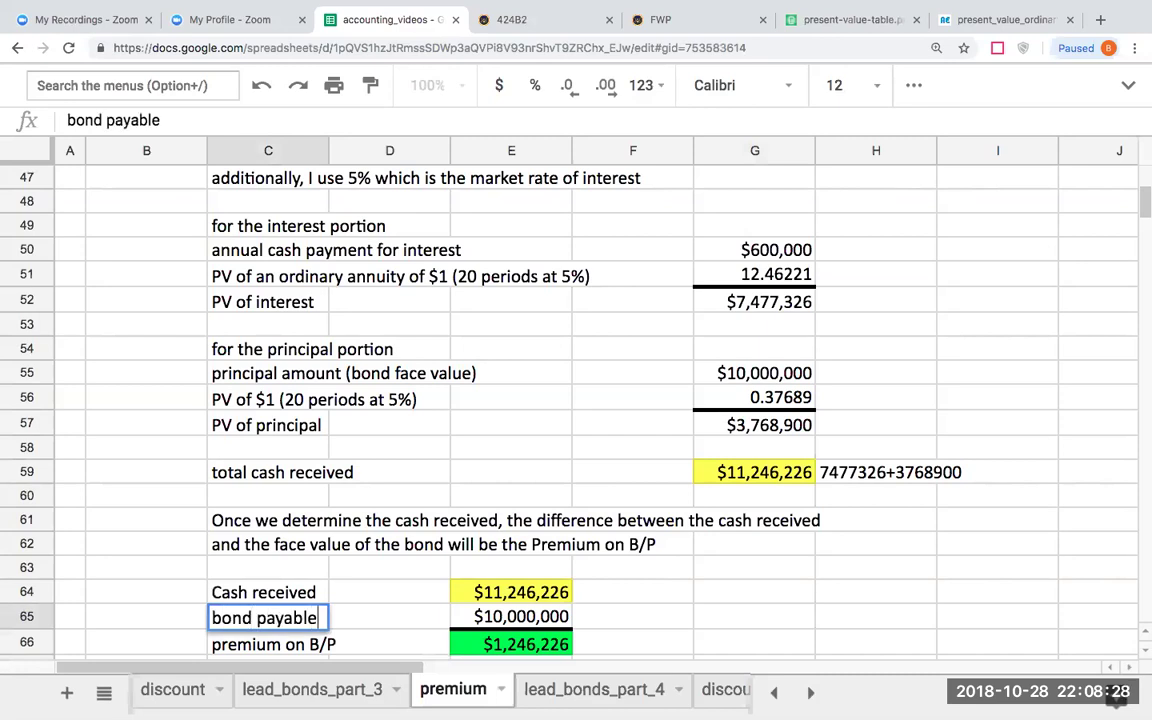
pyautogui.press('Return')
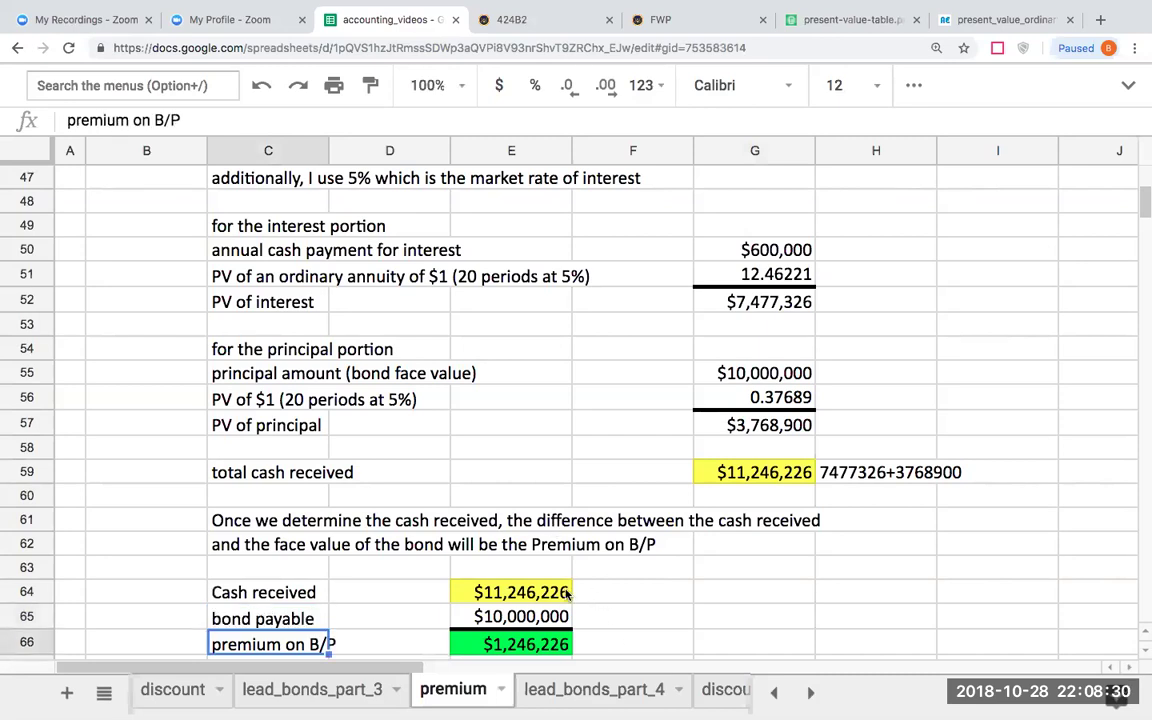
# Step: Check the cash received, bond payable and premium on B/P cells in E64 to E66
pyautogui.press('Up')
pyautogui.press('Up')
pyautogui.press('Right')
pyautogui.press('Right')
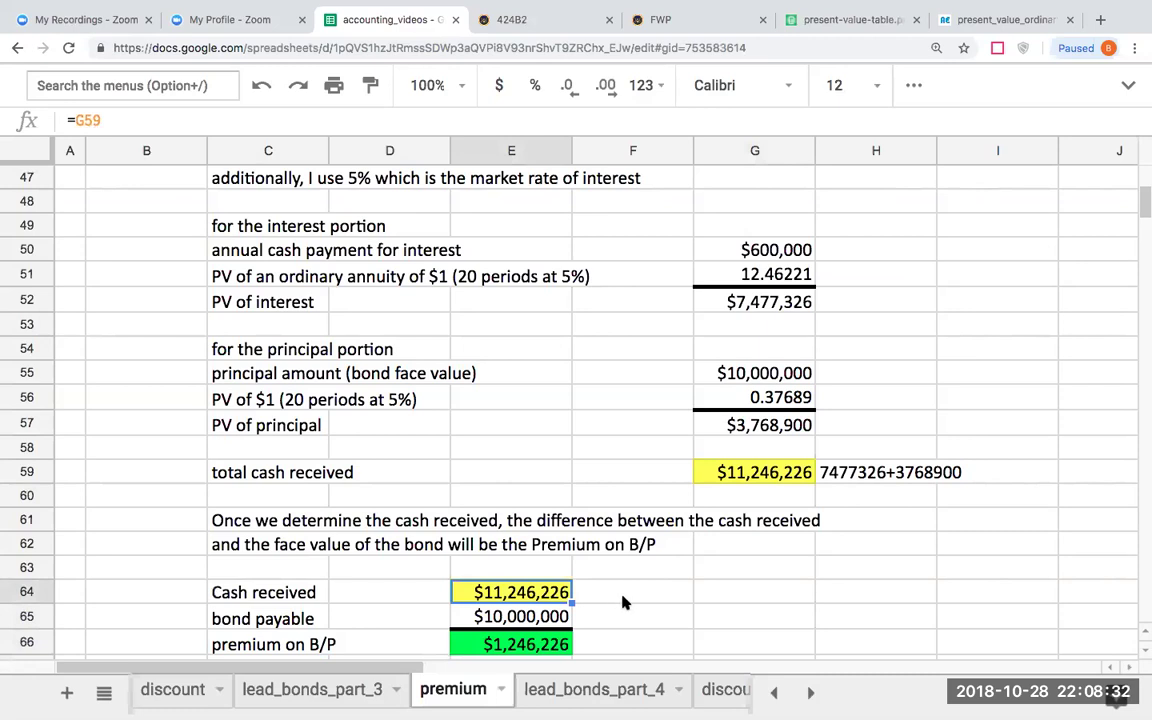
pyautogui.click(558, 620)
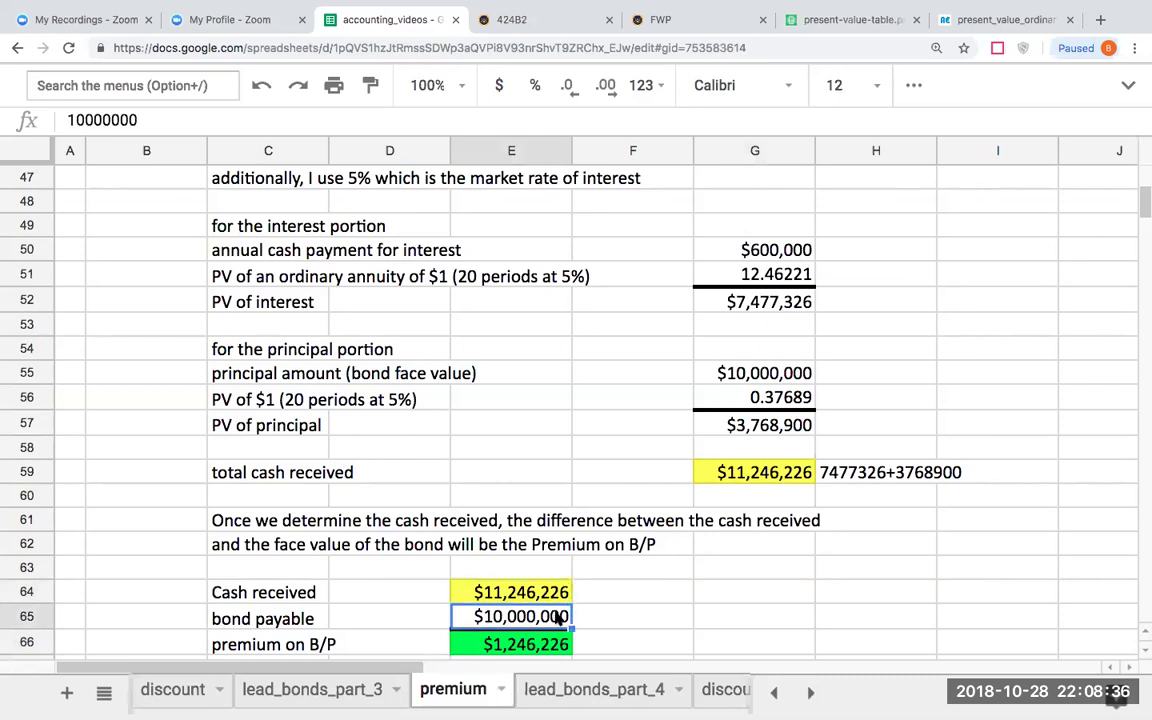
pyautogui.click(556, 641)
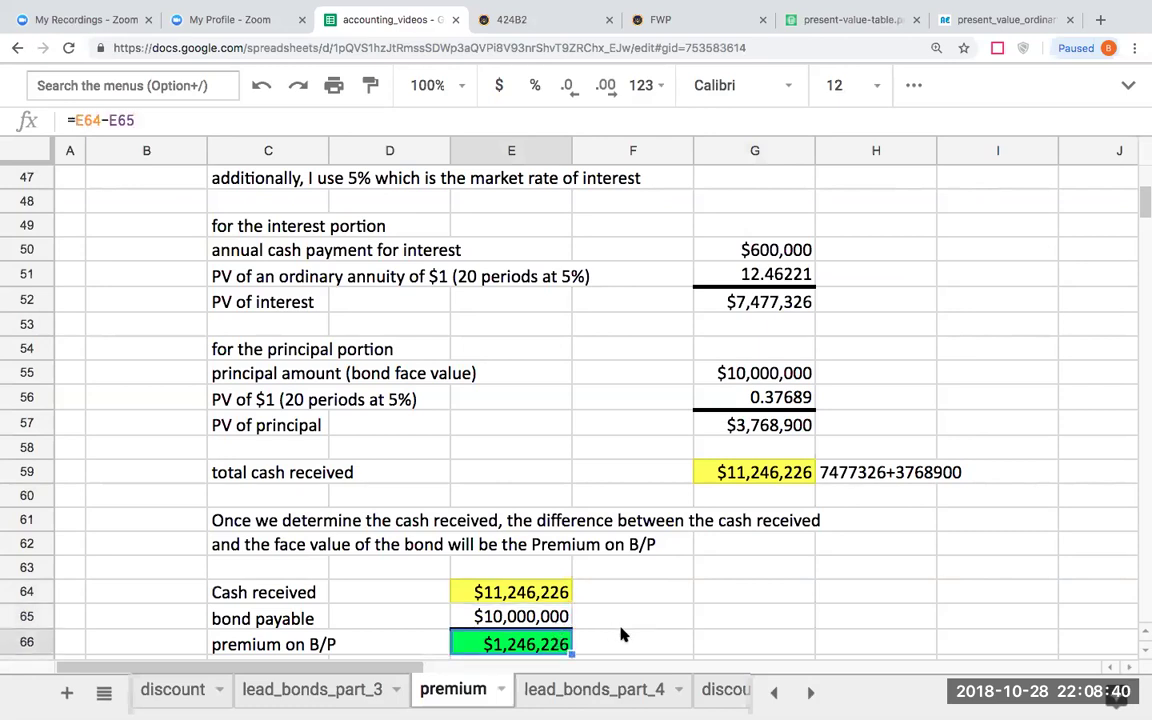
pyautogui.click(616, 622)
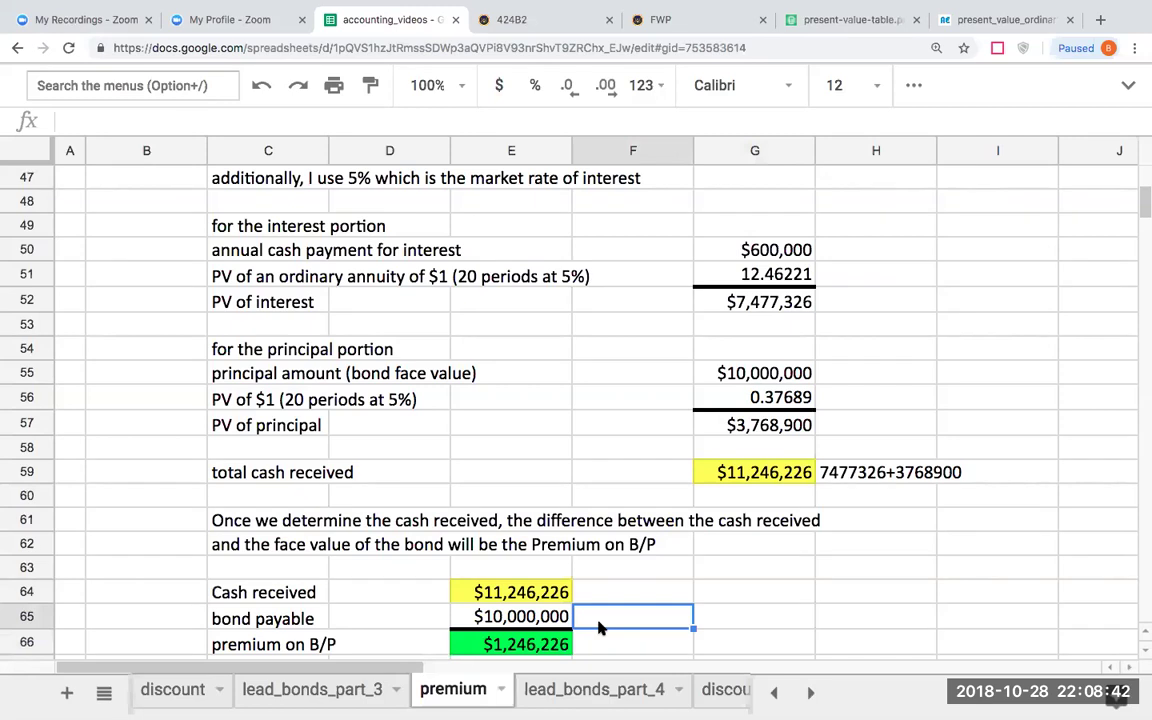
# Step: Fill the Cash debit in F35 of the journal entry with a reference to E64
pyautogui.scroll(-1, 599, 624)
pyautogui.scroll(7, 530, 517)
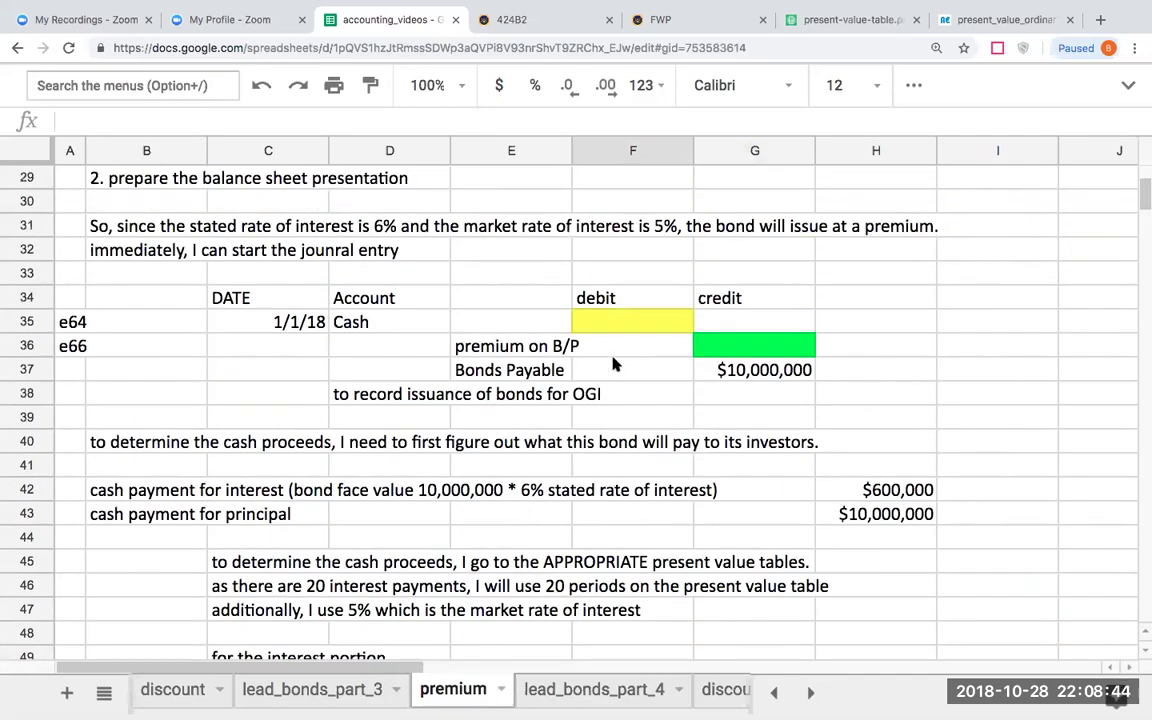
pyautogui.click(617, 330)
pyautogui.write('+e64')
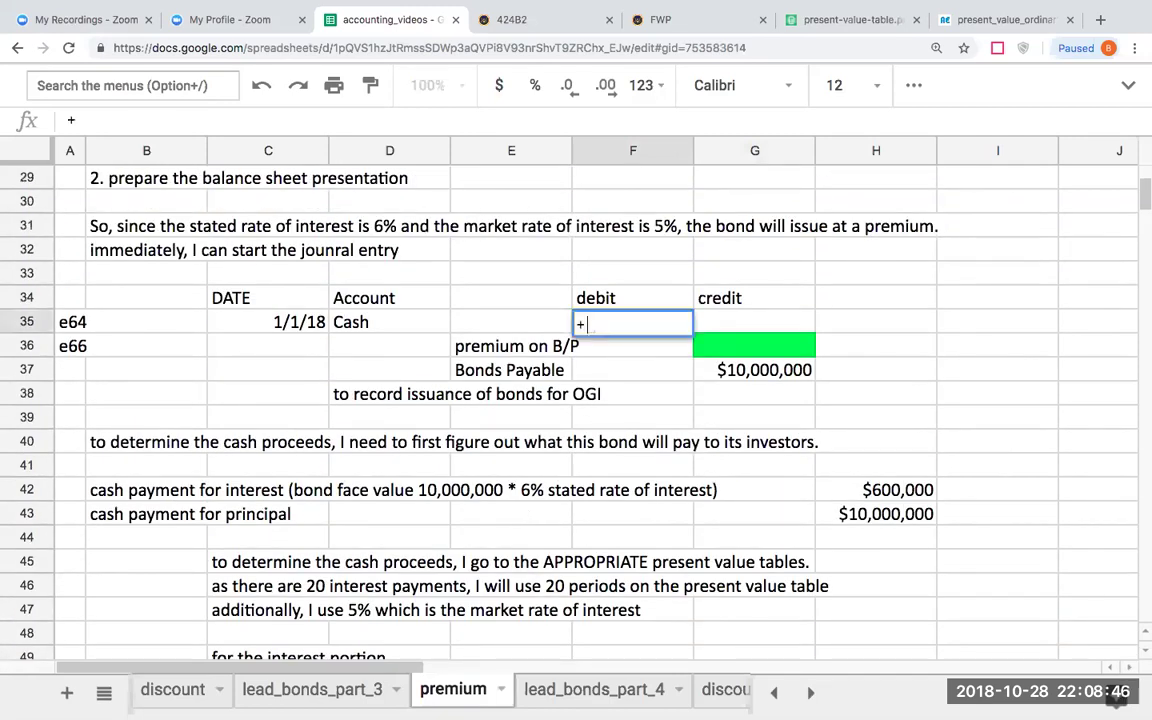
pyautogui.press('Return')
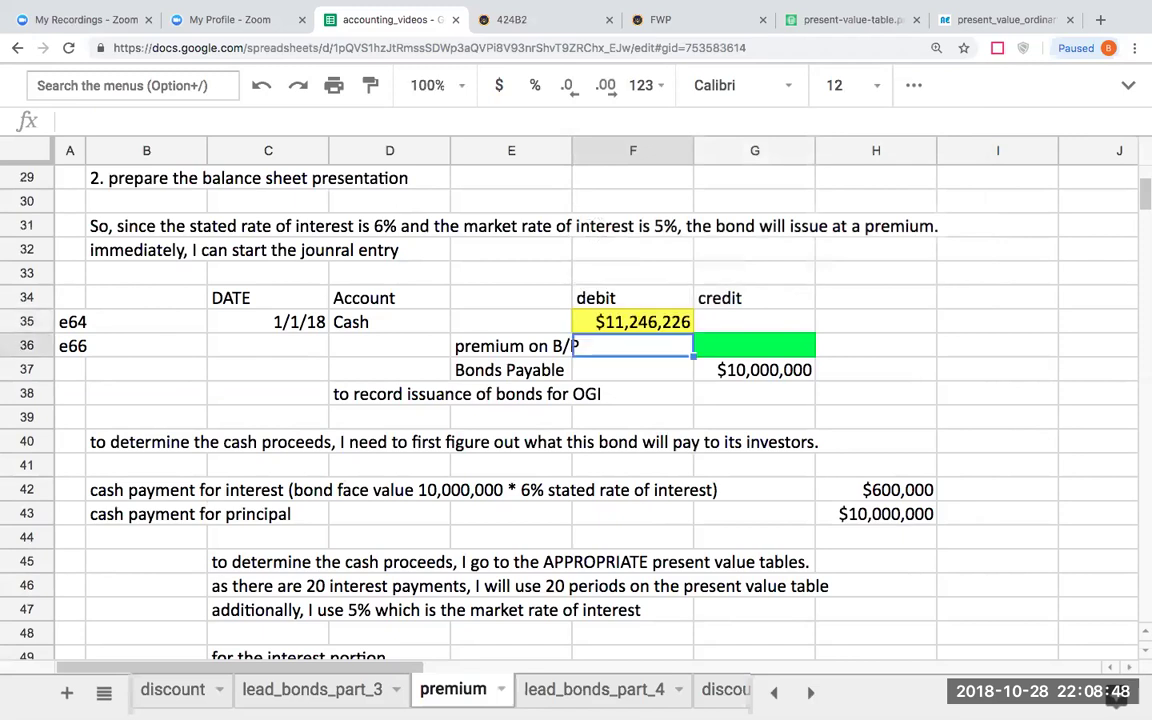
# Step: Fill the premium on B/P credit in G36 of the journal entry with a reference to E66
pyautogui.click(754, 345)
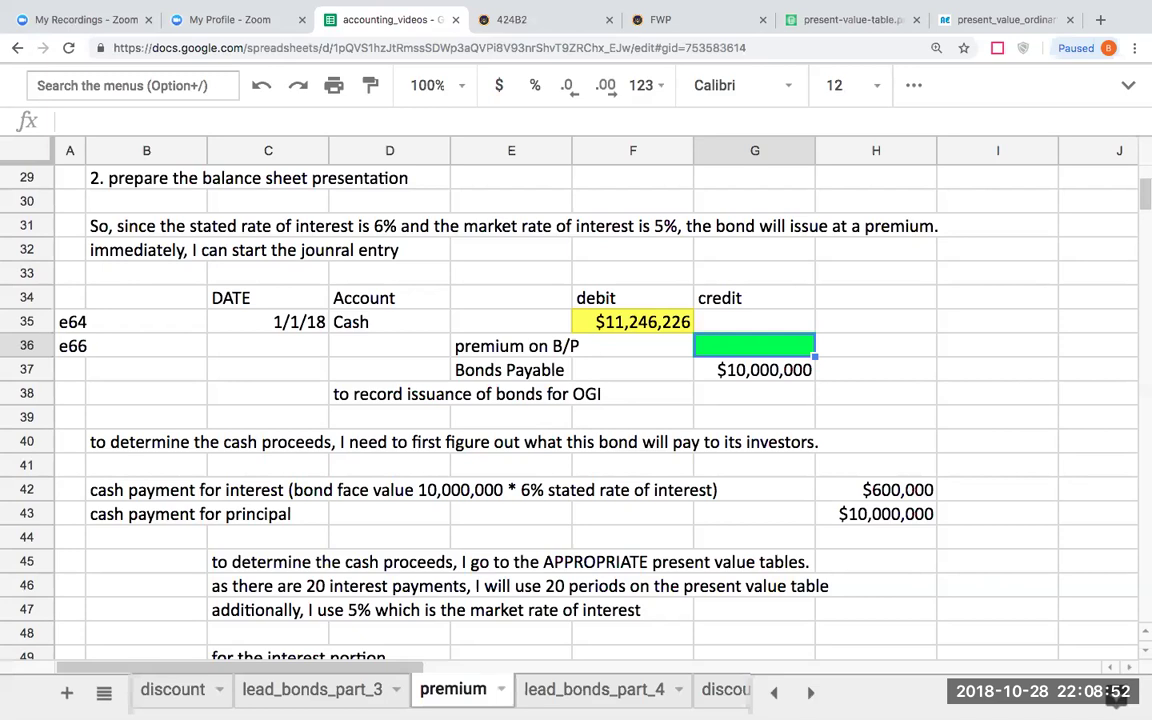
pyautogui.click(755, 370)
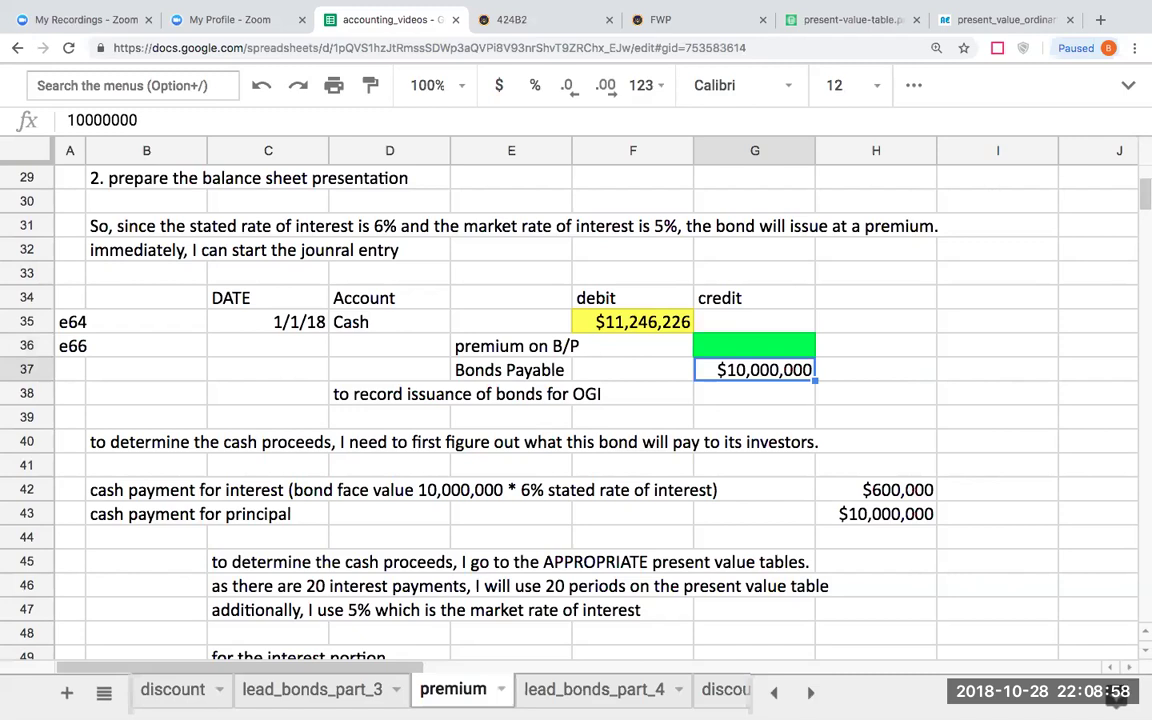
pyautogui.click(754, 345)
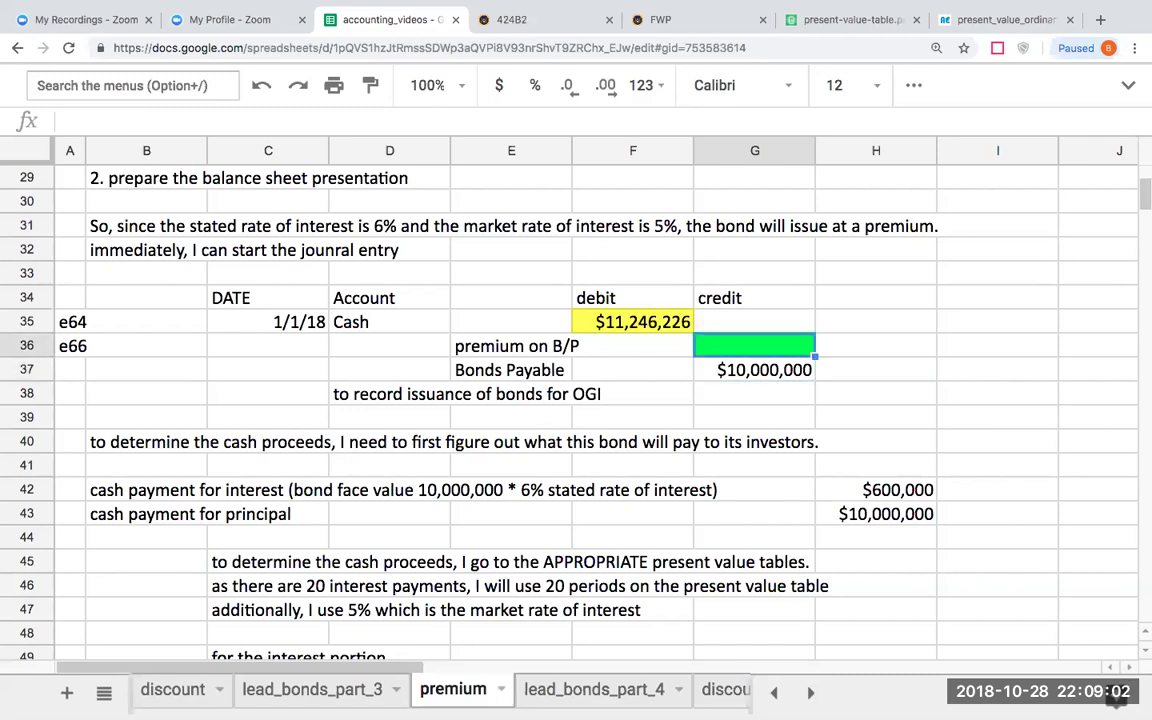
pyautogui.write('=e66')
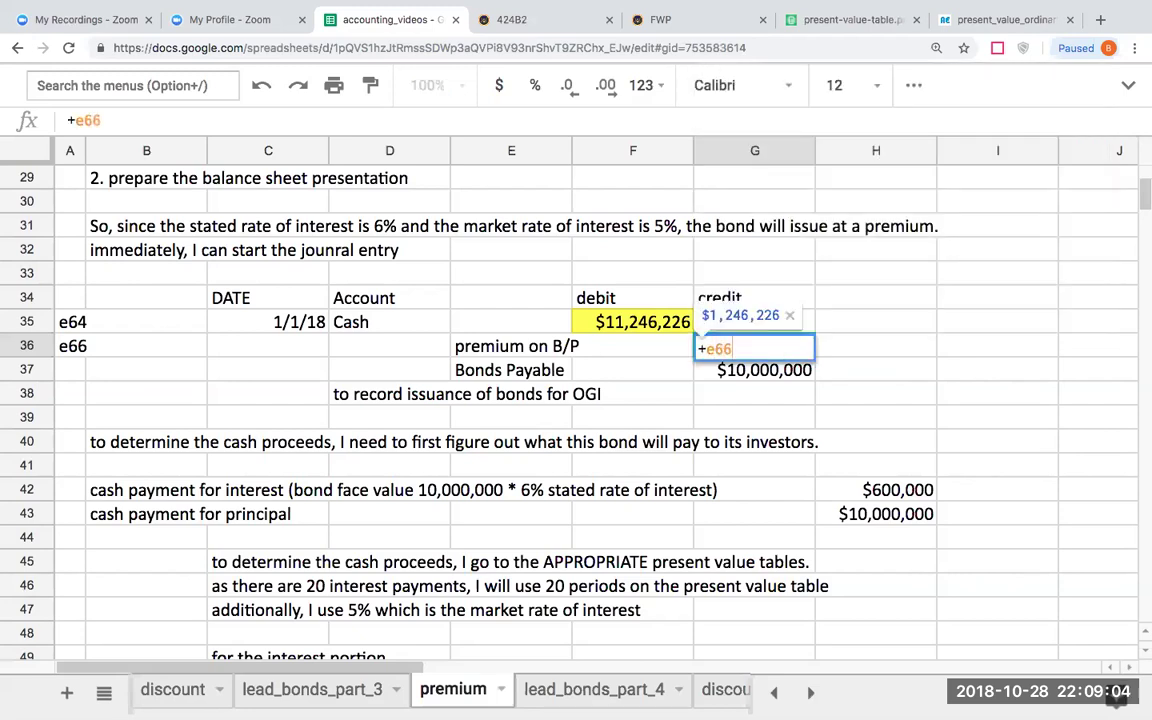
pyautogui.press('Return')
pyautogui.click(754, 346)
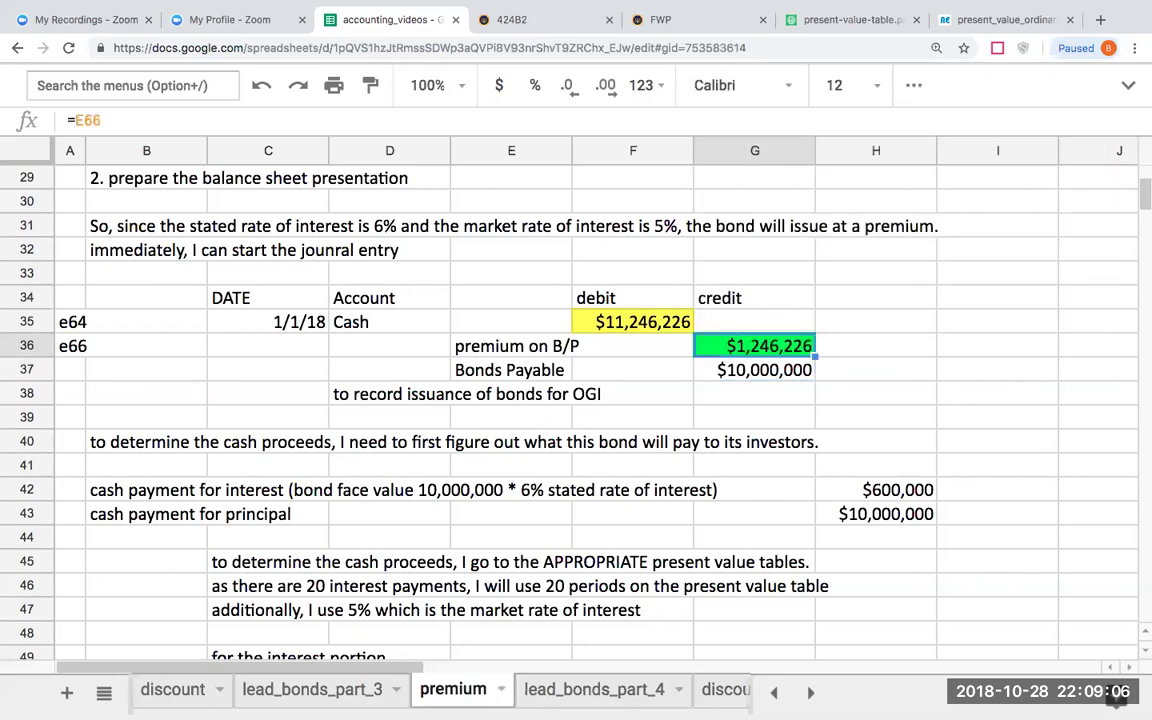
# Step: Examine the balance sheet presentation in rows 69 to 73 and compare it with the completed journal entry and the Example 1 facts
pyautogui.click(631, 418)
pyautogui.scroll(-1, 631, 430)
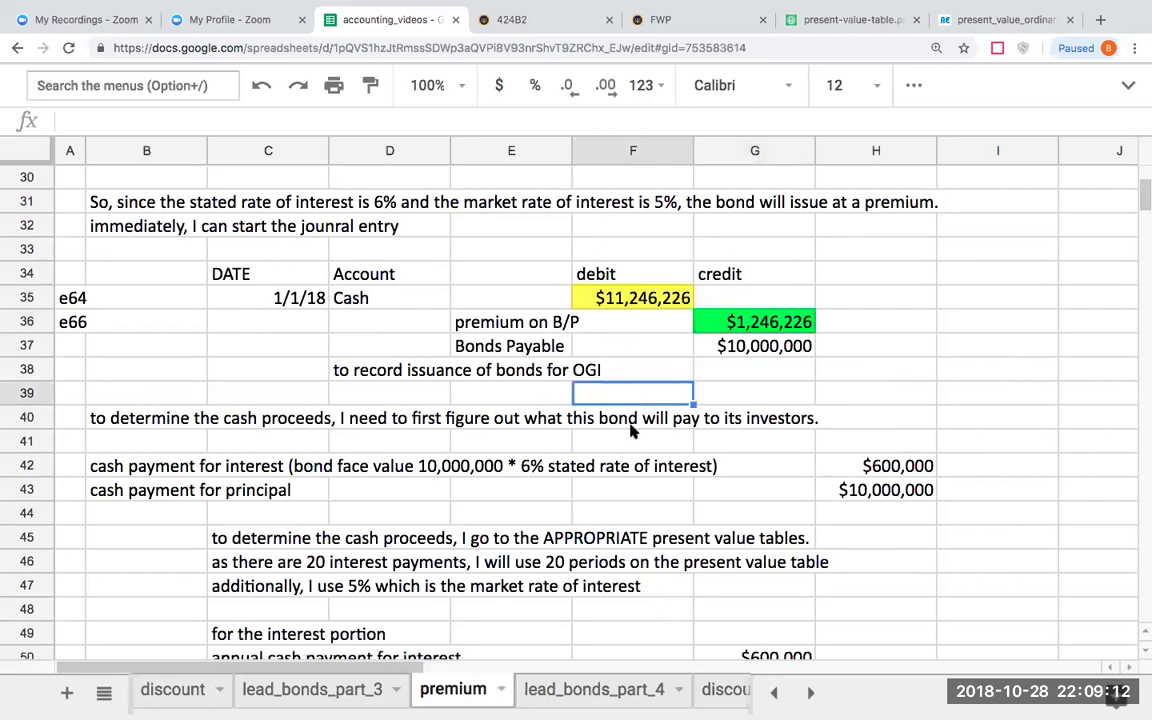
pyautogui.scroll(-10, 631, 430)
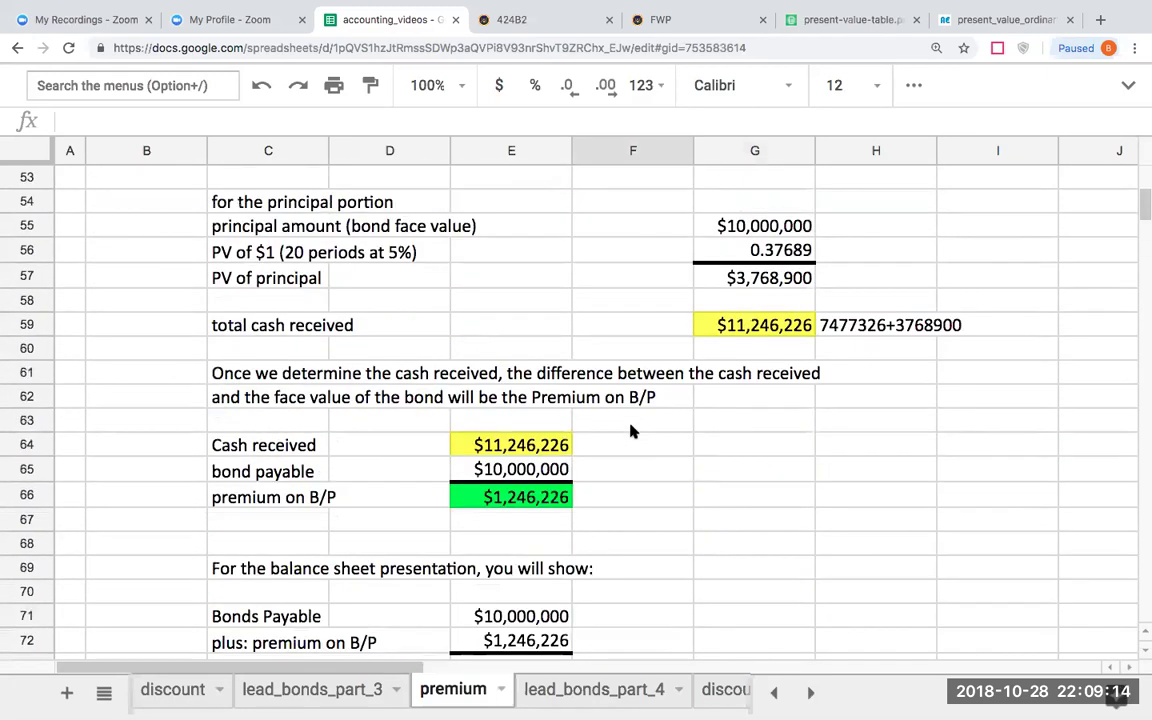
pyautogui.scroll(-5, 631, 430)
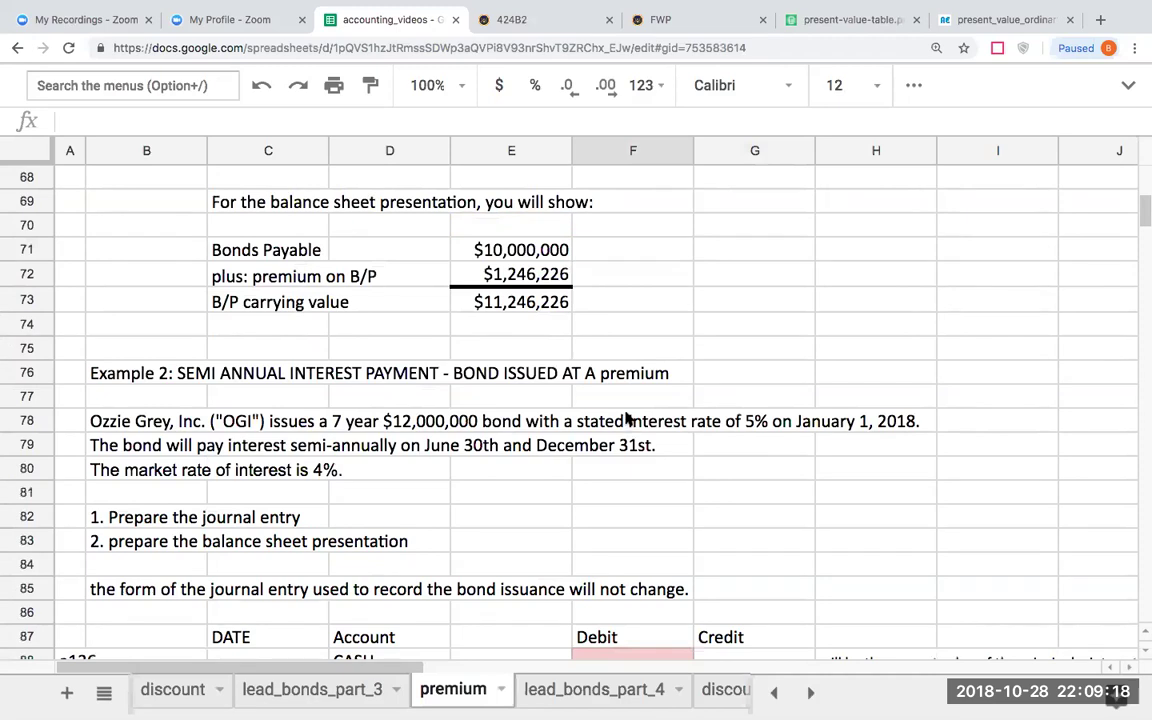
pyautogui.click(634, 303)
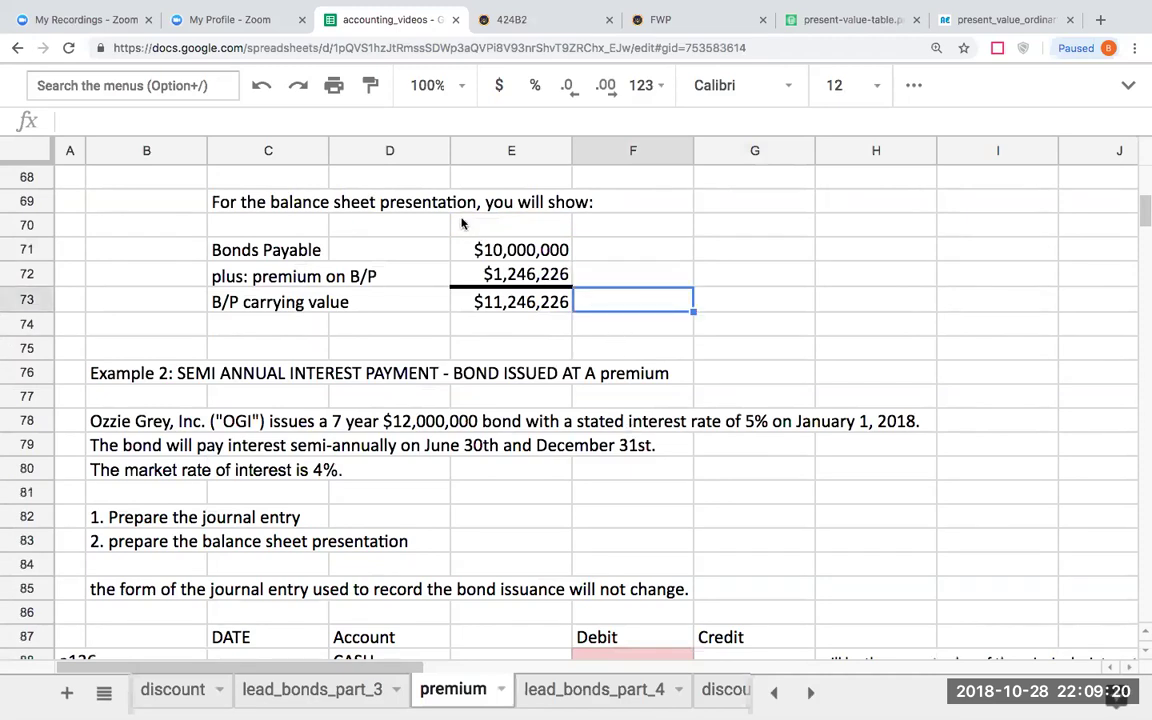
pyautogui.scroll(14, 462, 224)
pyautogui.scroll(10, 462, 224)
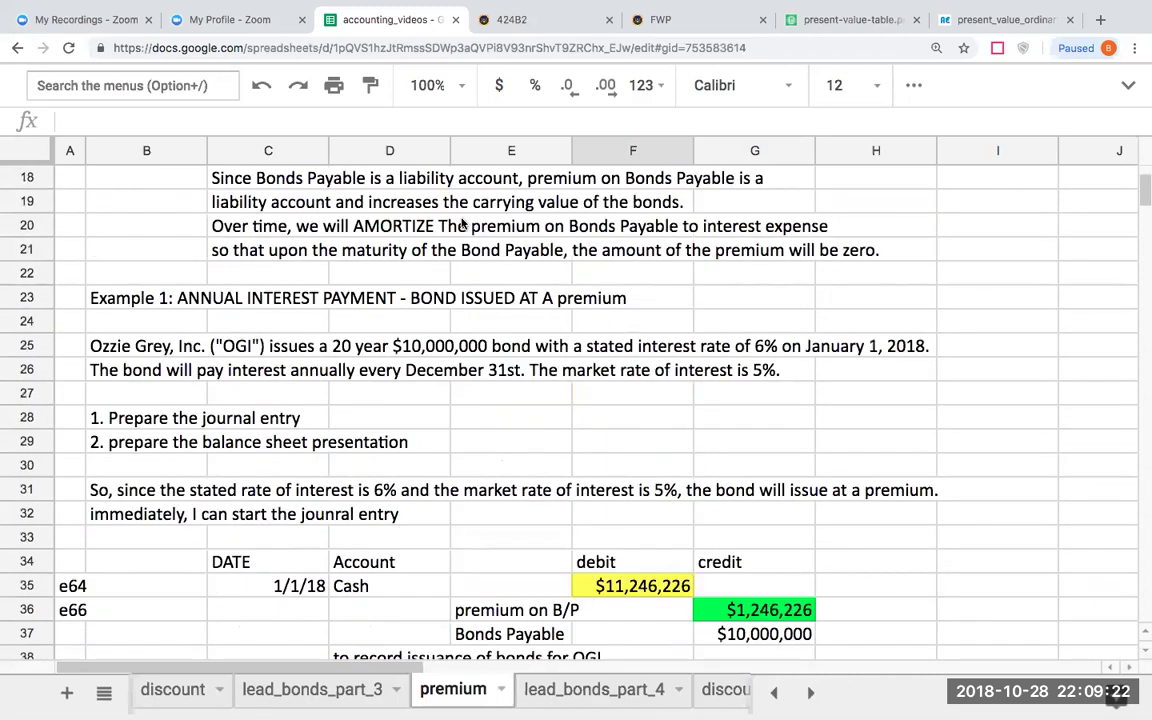
pyautogui.scroll(-12, 462, 224)
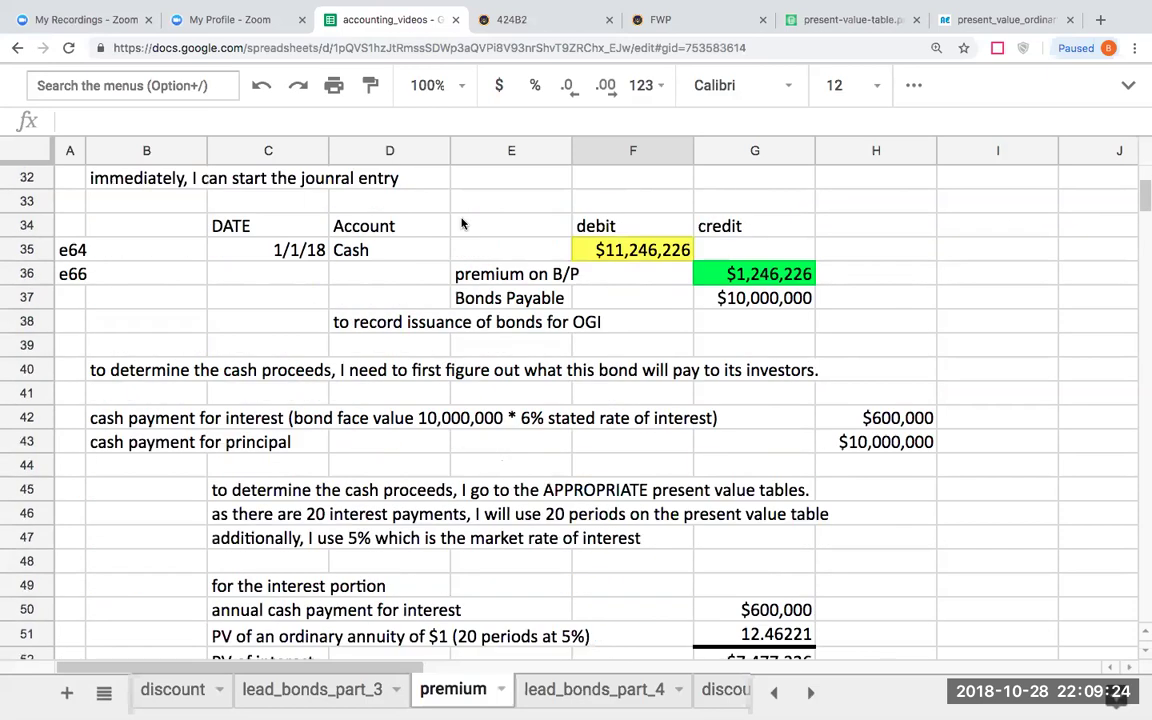
pyautogui.scroll(-6, 462, 224)
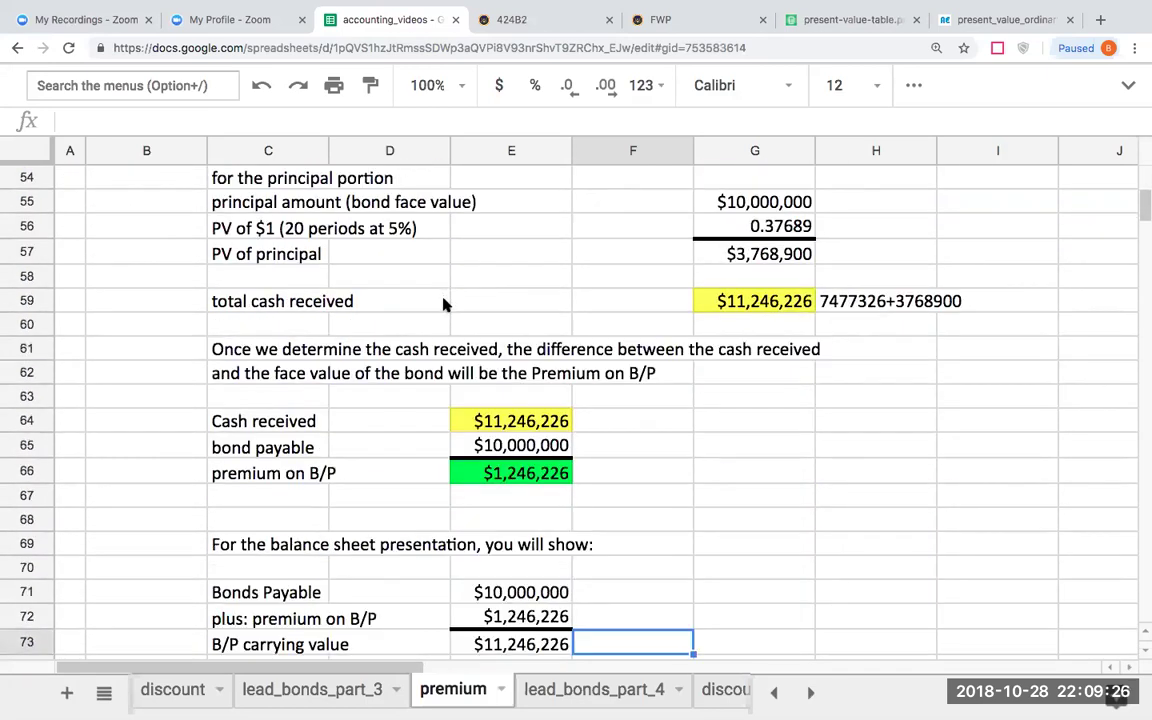
# Step: Enter the date label "as of 1/1/18" in E70 above the balance sheet amounts
pyautogui.scroll(-1, 458, 355)
pyautogui.click(481, 519)
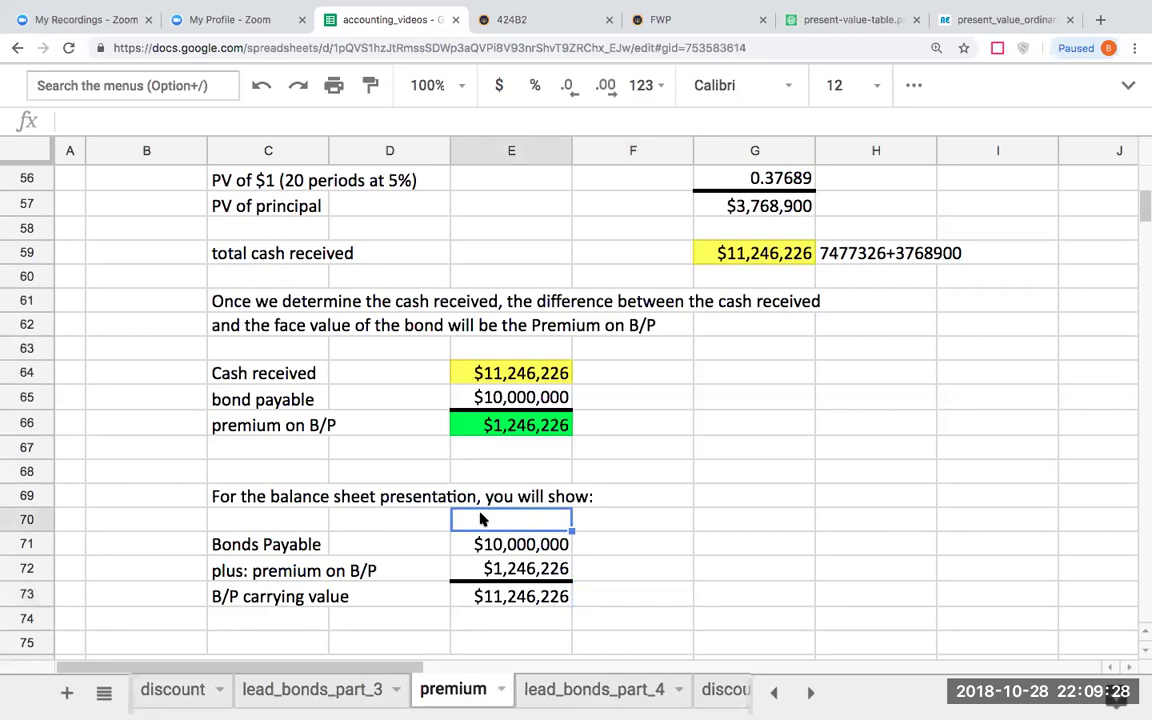
pyautogui.write('as')
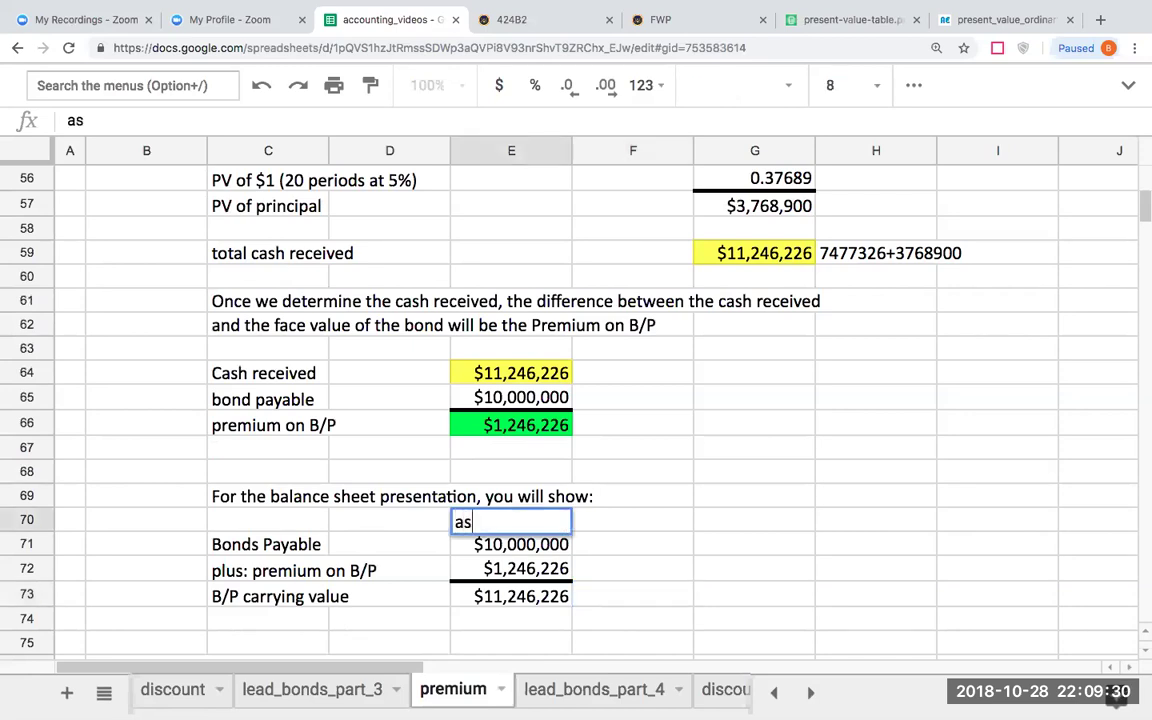
pyautogui.write(' of 1/')
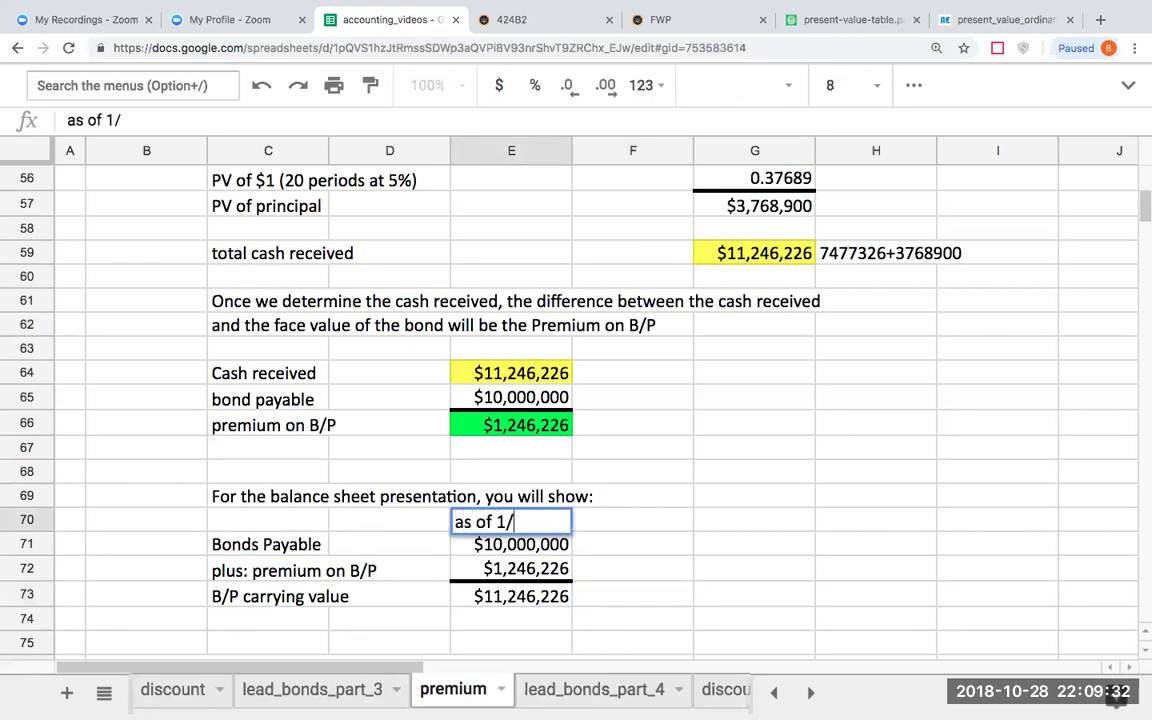
pyautogui.write('1/18')
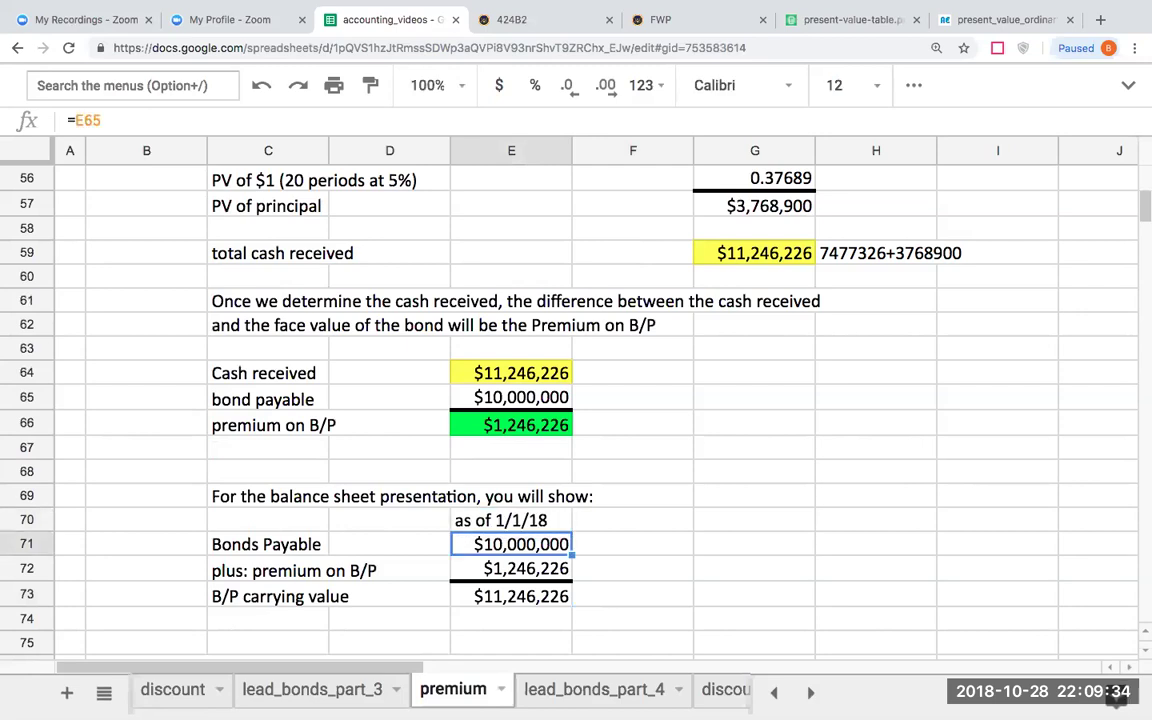
# Step: Review the Bonds Payable, premium on B/P and carrying value labels in C71 to C73
pyautogui.click(297, 548)
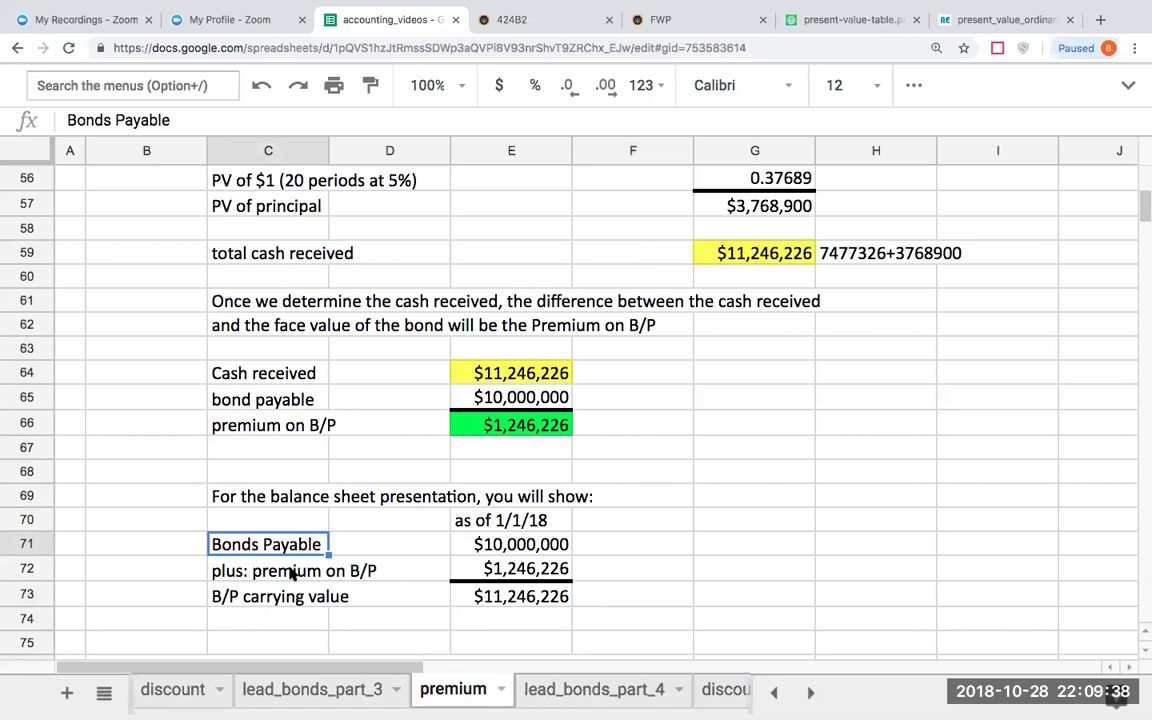
pyautogui.click(292, 572)
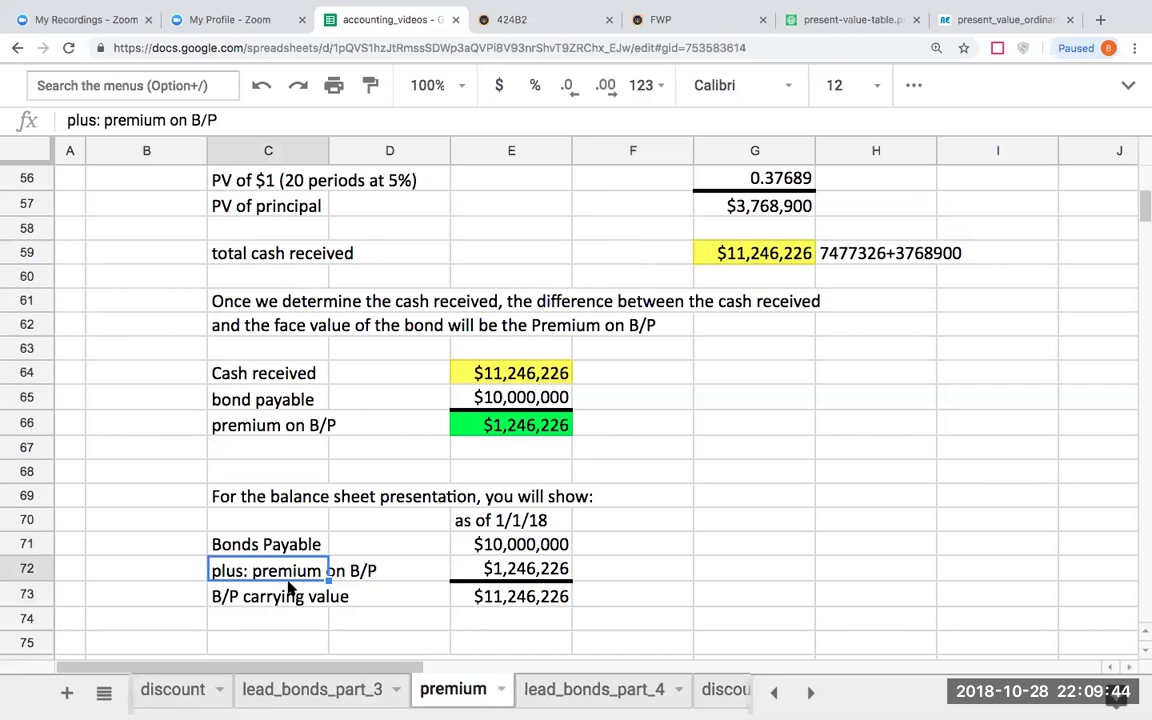
pyautogui.click(283, 596)
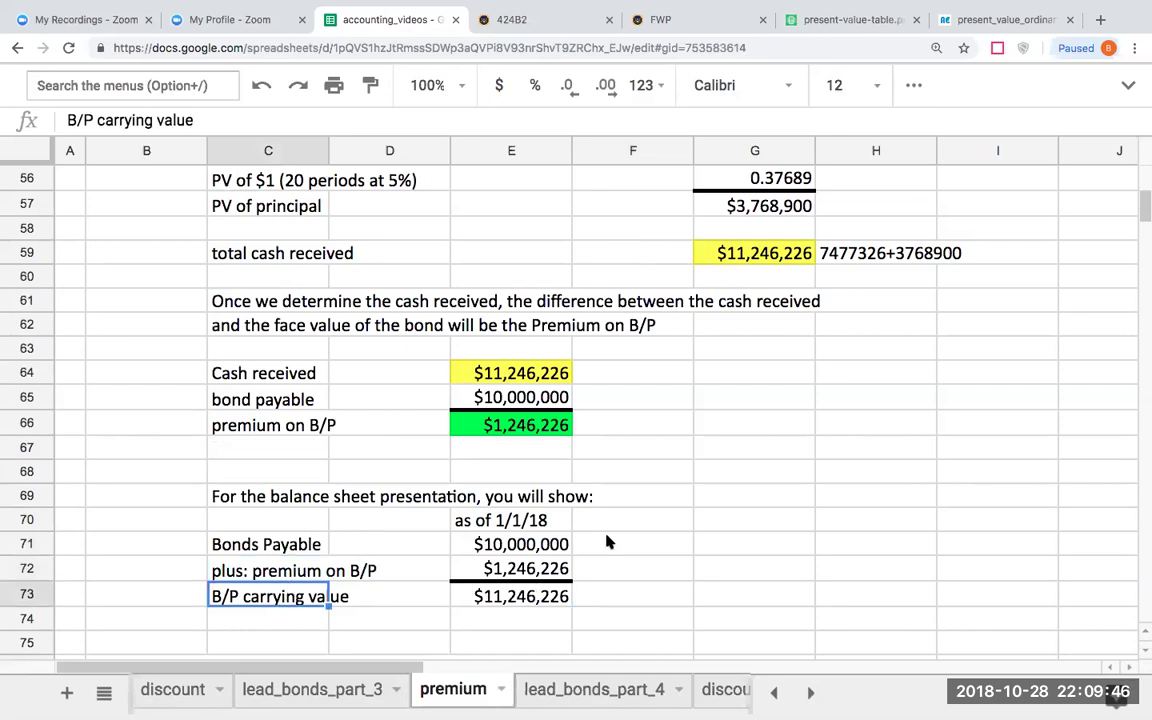
# Step: Read the Example 2 facts in rows 76 to 80 for the bond issued at a premium with semi-annual interest
pyautogui.scroll(-3, 609, 542)
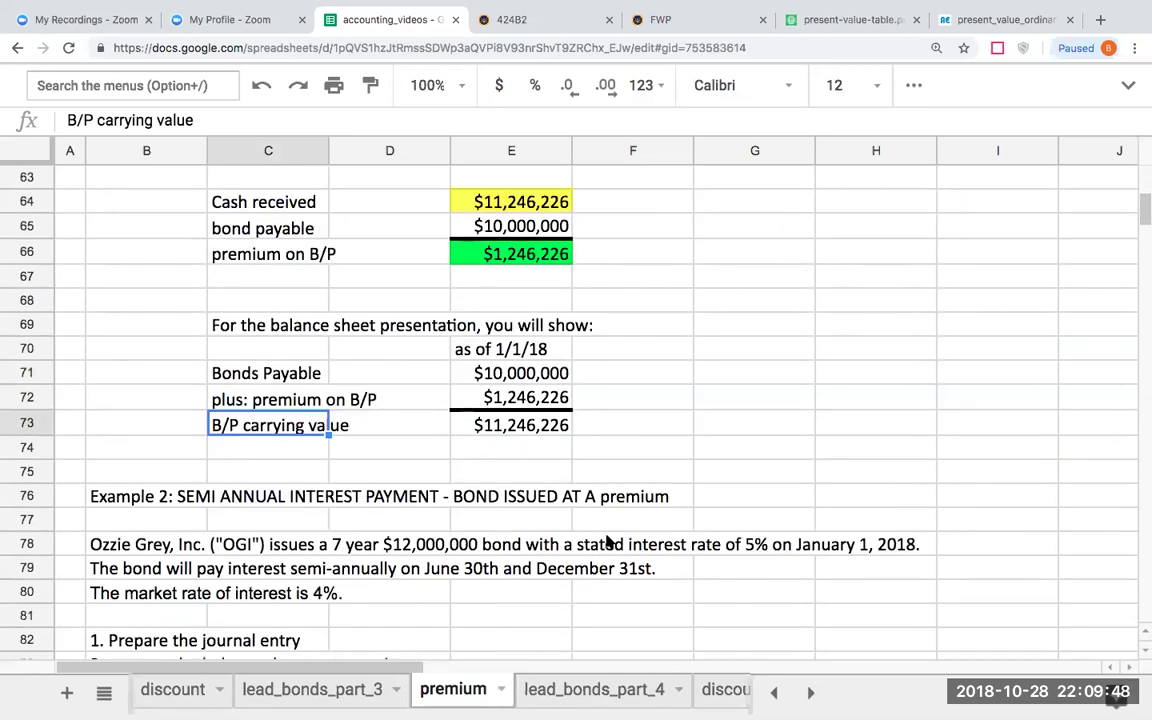
pyautogui.scroll(-1, 512, 516)
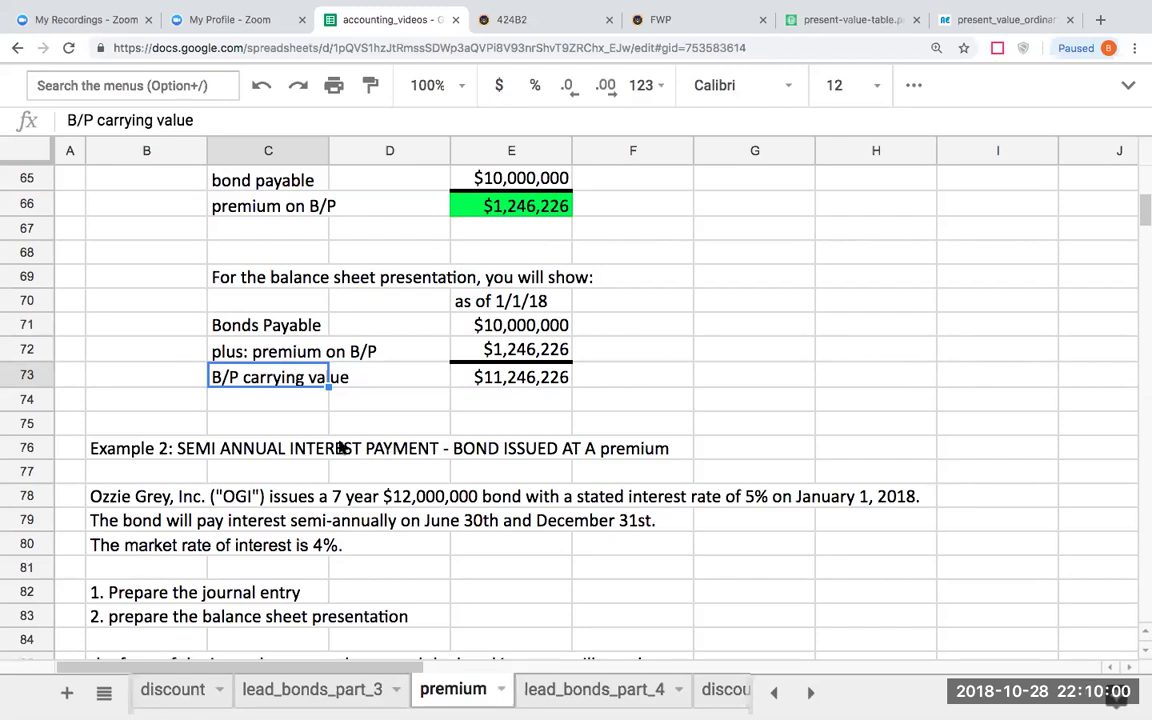
pyautogui.scroll(-1, 310, 456)
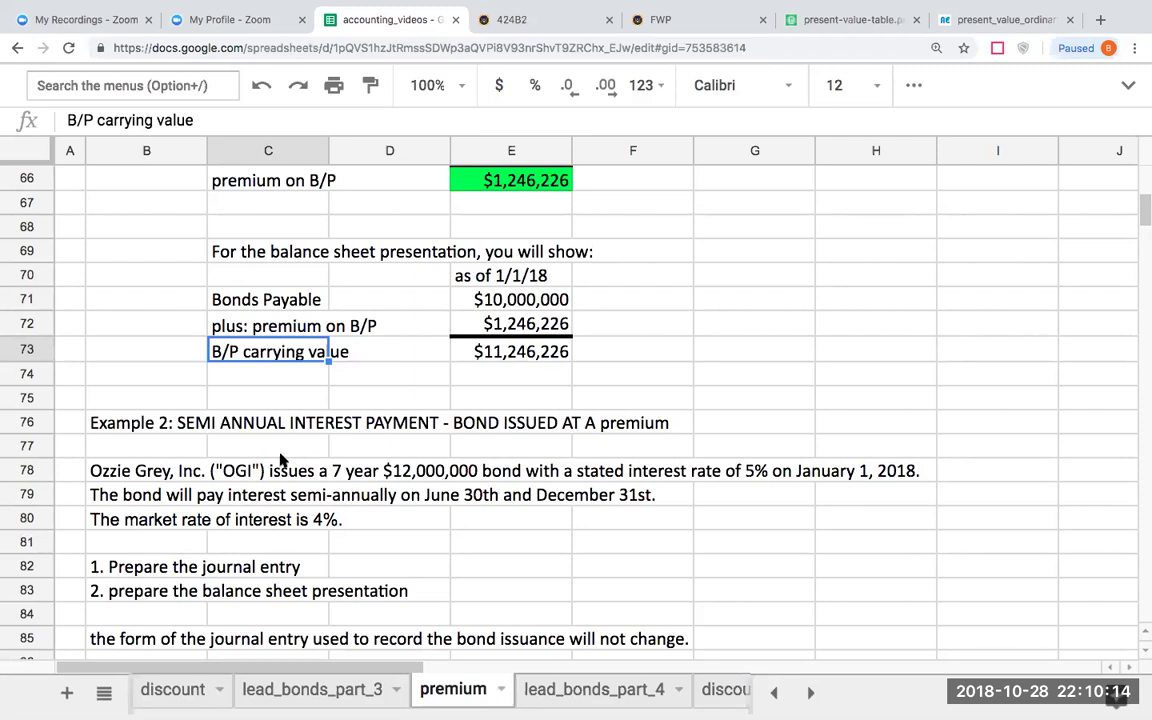
pyautogui.click(150, 470)
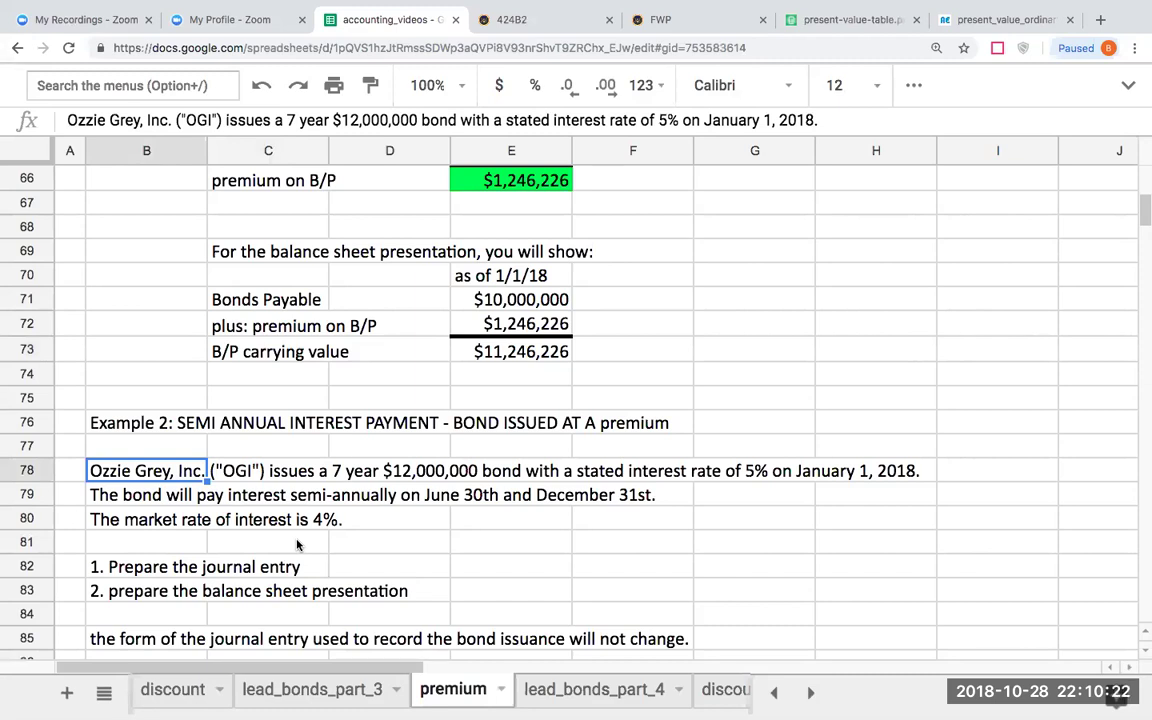
pyautogui.scroll(-2, 291, 543)
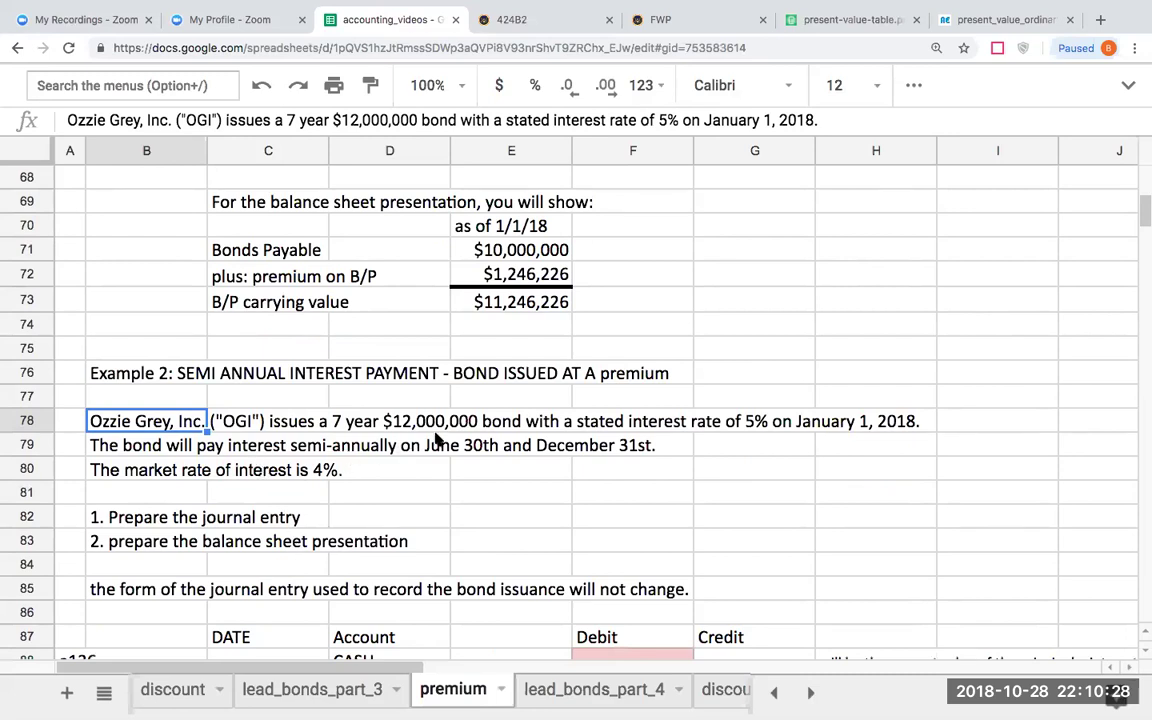
pyautogui.click(178, 480)
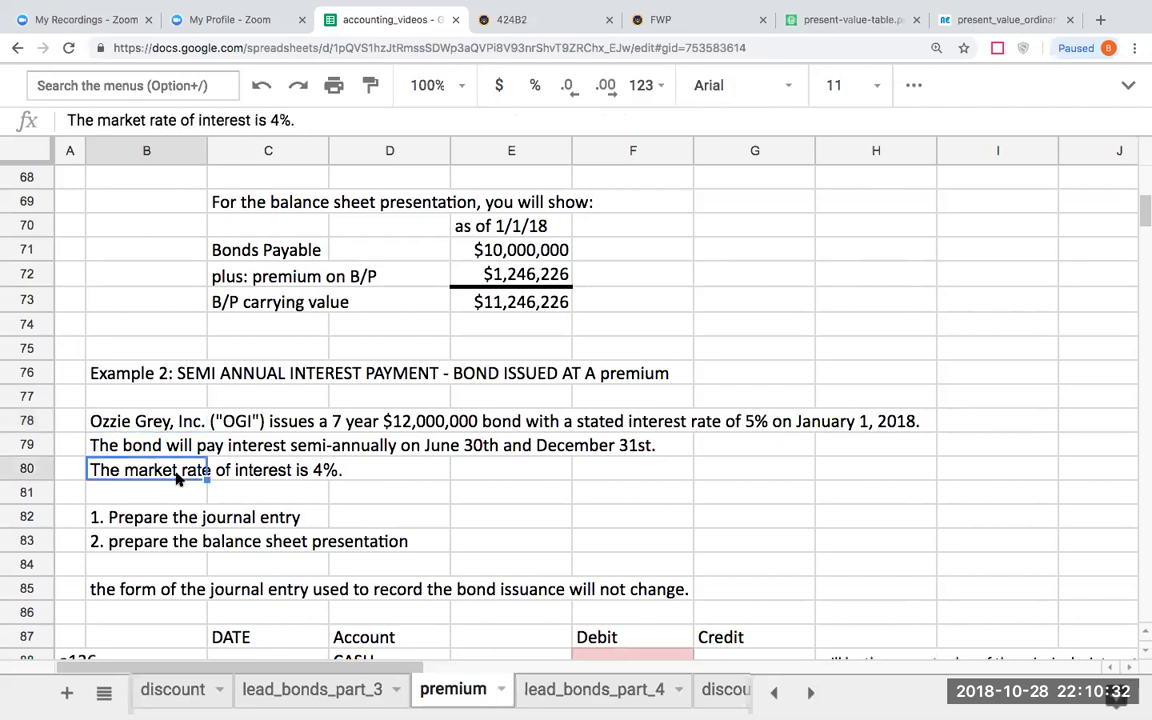
pyautogui.click(560, 425)
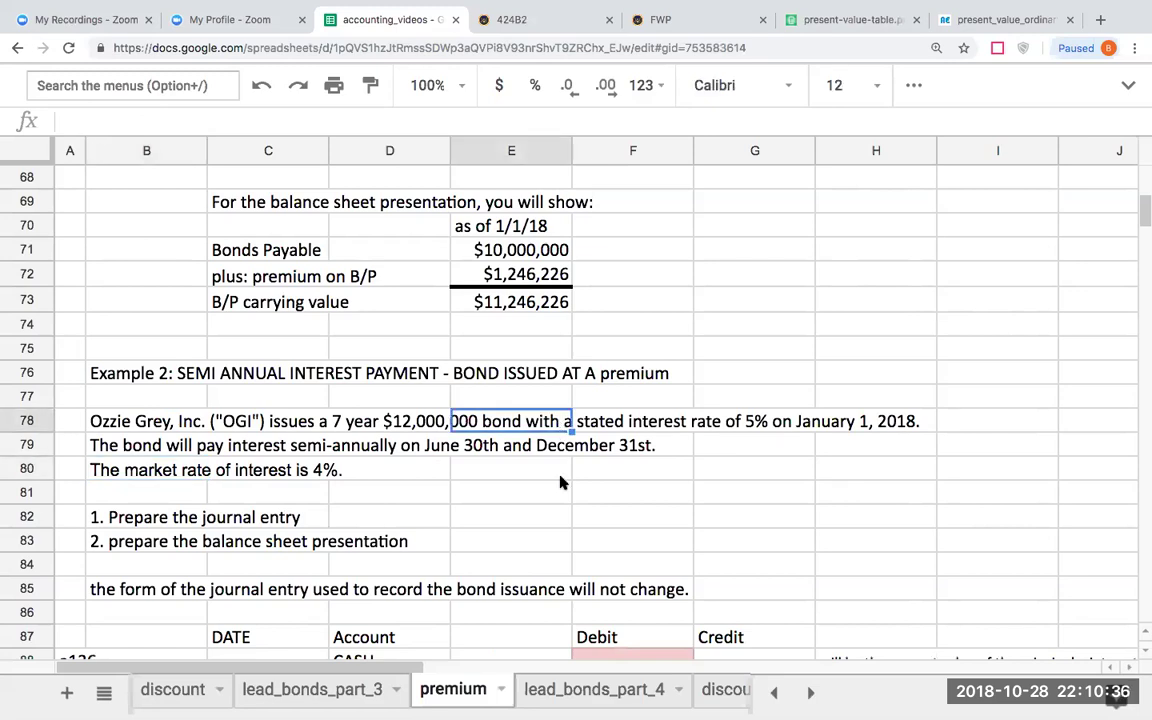
pyautogui.click(560, 480)
# Step: Examine the Example 2 journal entry in rows 87 to 91, checking the Bonds Payable and premium credits in G90 and G89
pyautogui.scroll(-3, 550, 489)
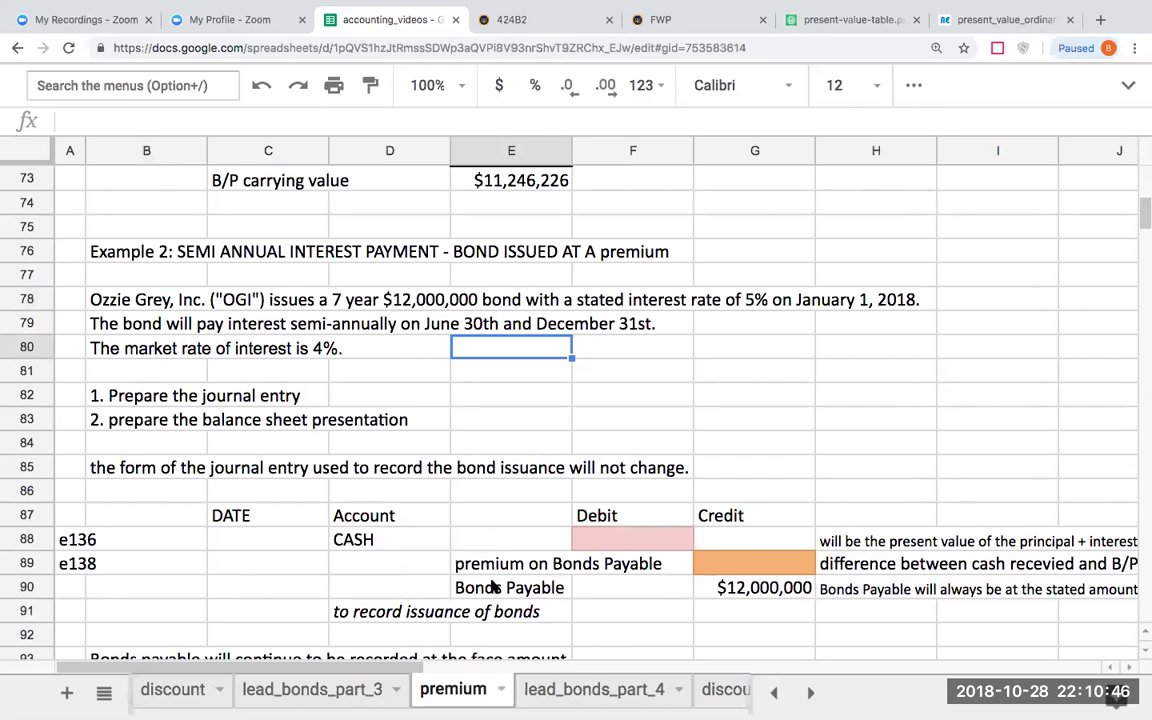
pyautogui.click(767, 590)
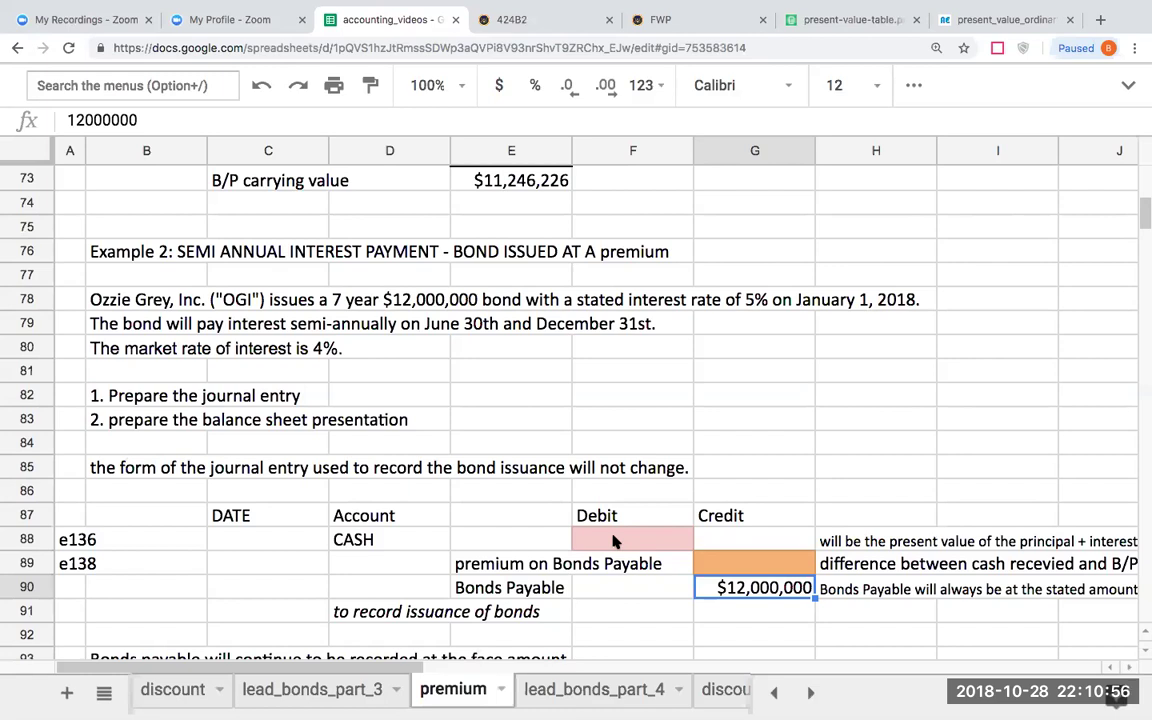
pyautogui.click(712, 563)
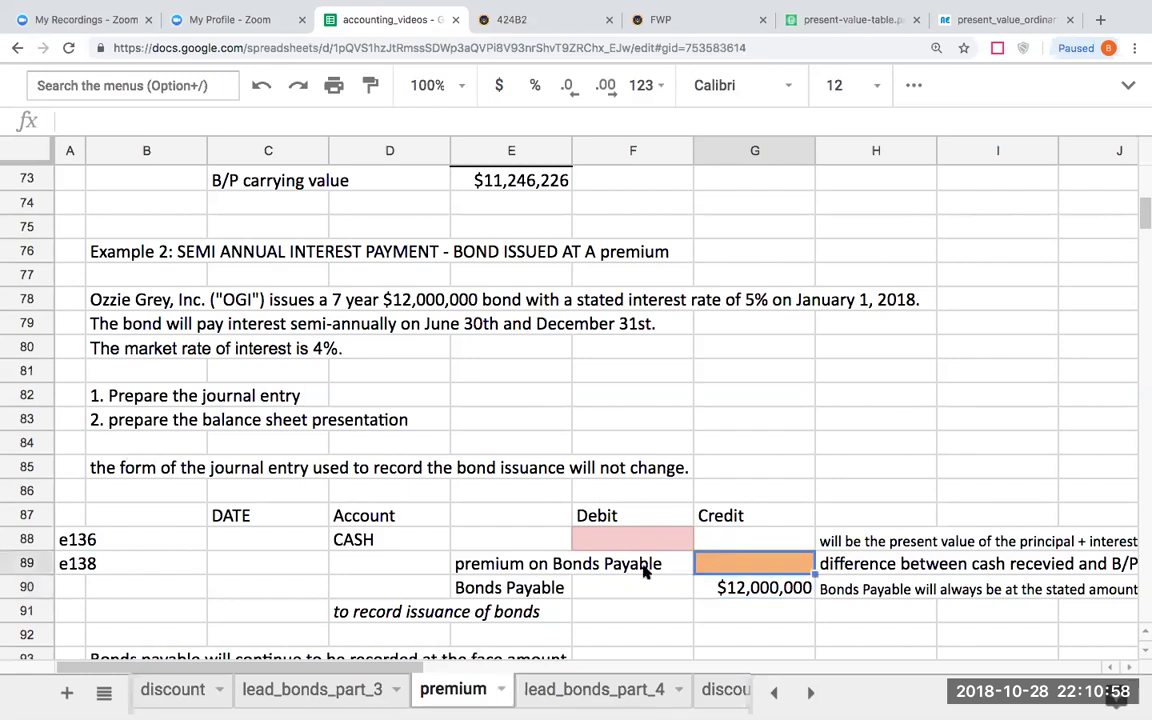
# Step: Compare the semi-annual bond differences in rows 95 to 98 with the face value, stated rate and market rate in rows 78 to 80
pyautogui.scroll(-5, 603, 582)
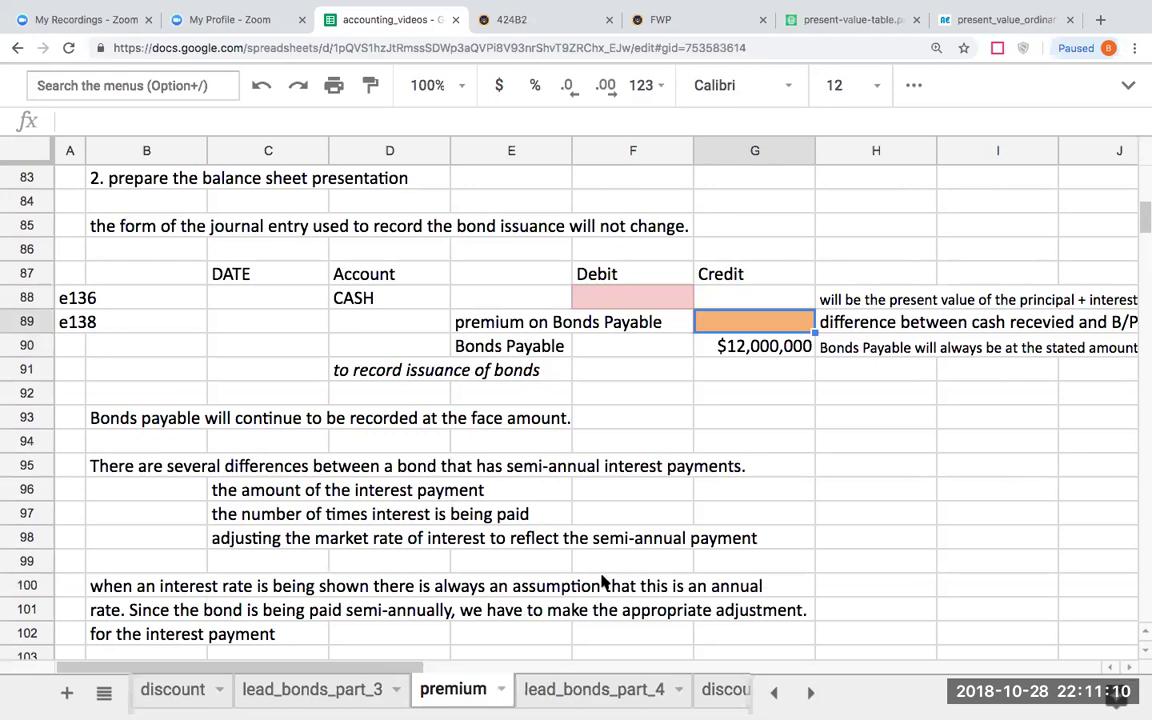
pyautogui.scroll(5, 603, 581)
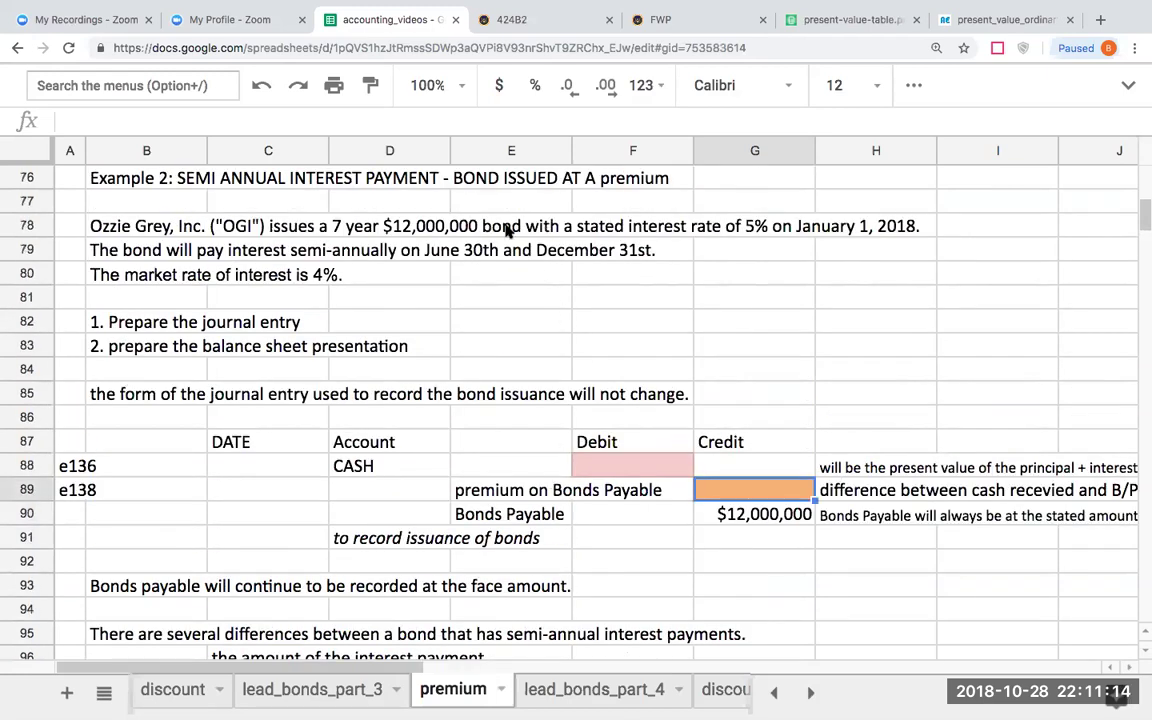
pyautogui.click(468, 226)
pyautogui.click(735, 228)
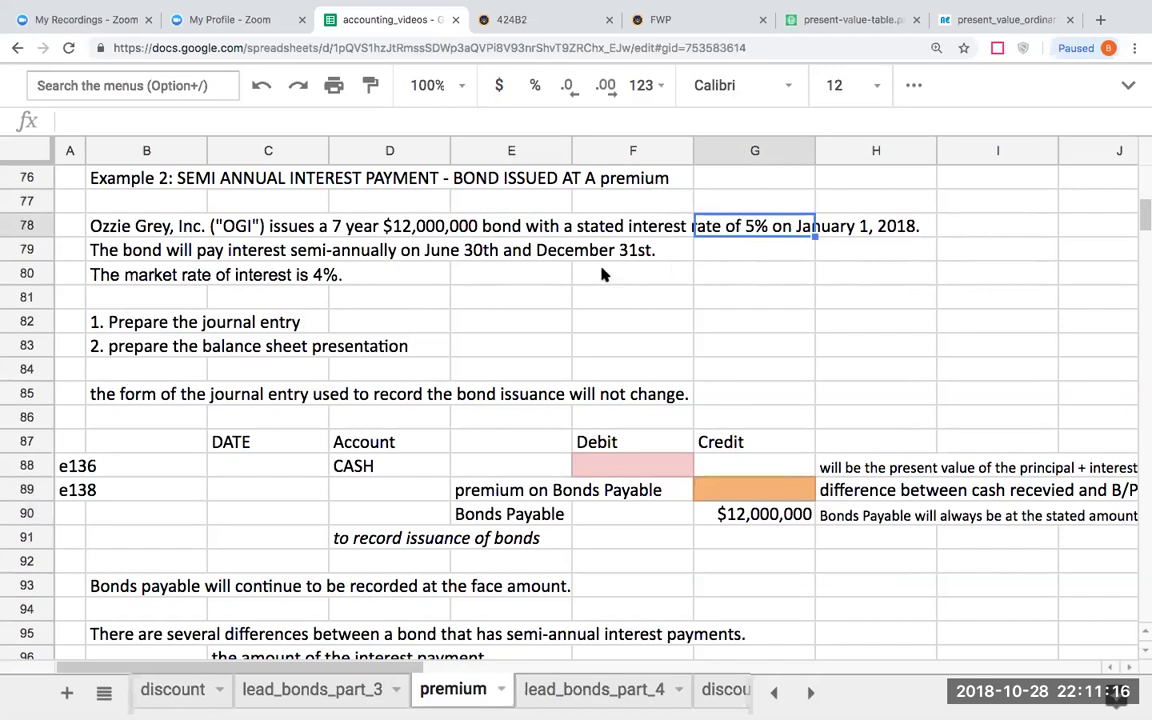
pyautogui.click(301, 274)
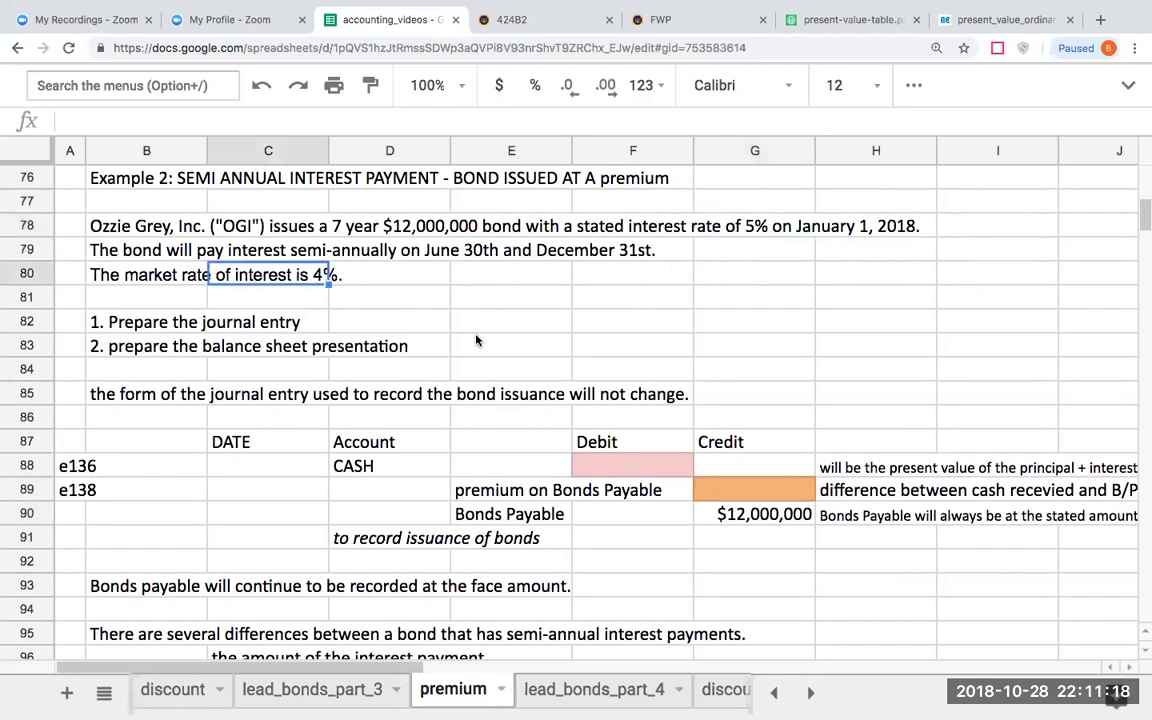
# Step: Examine the semi-annual interest payment calculation in row 104 and its formula in C105
pyautogui.scroll(-5, 472, 335)
pyautogui.scroll(-2, 463, 364)
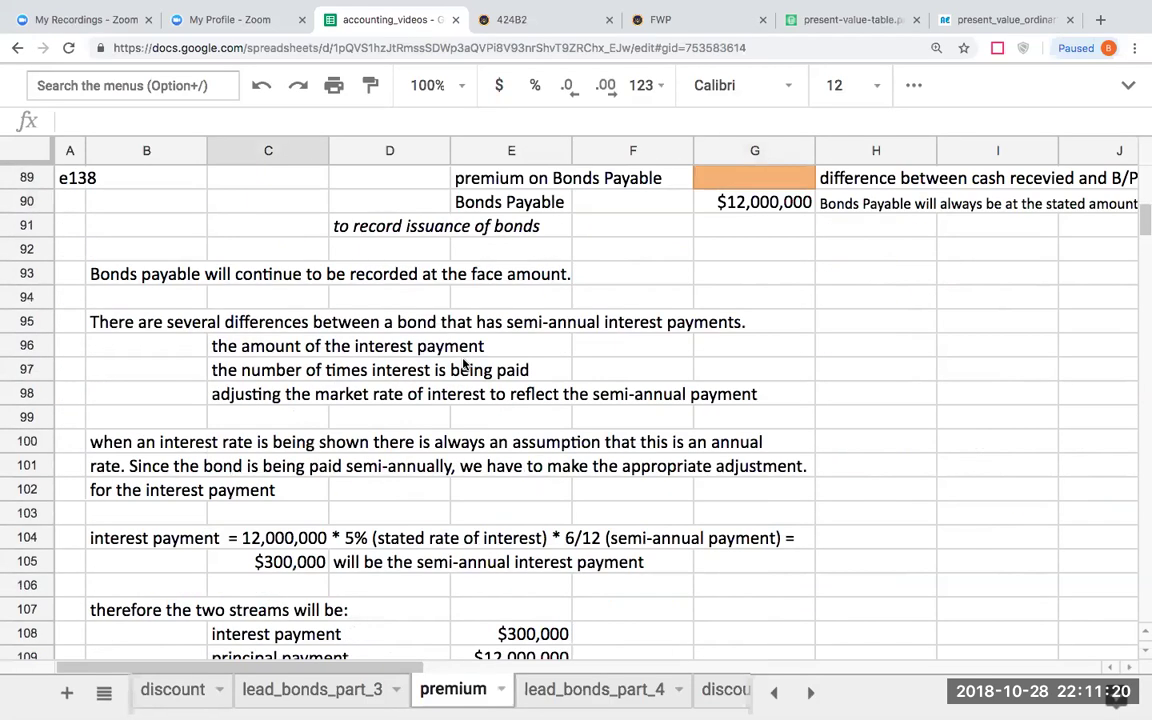
pyautogui.click(237, 541)
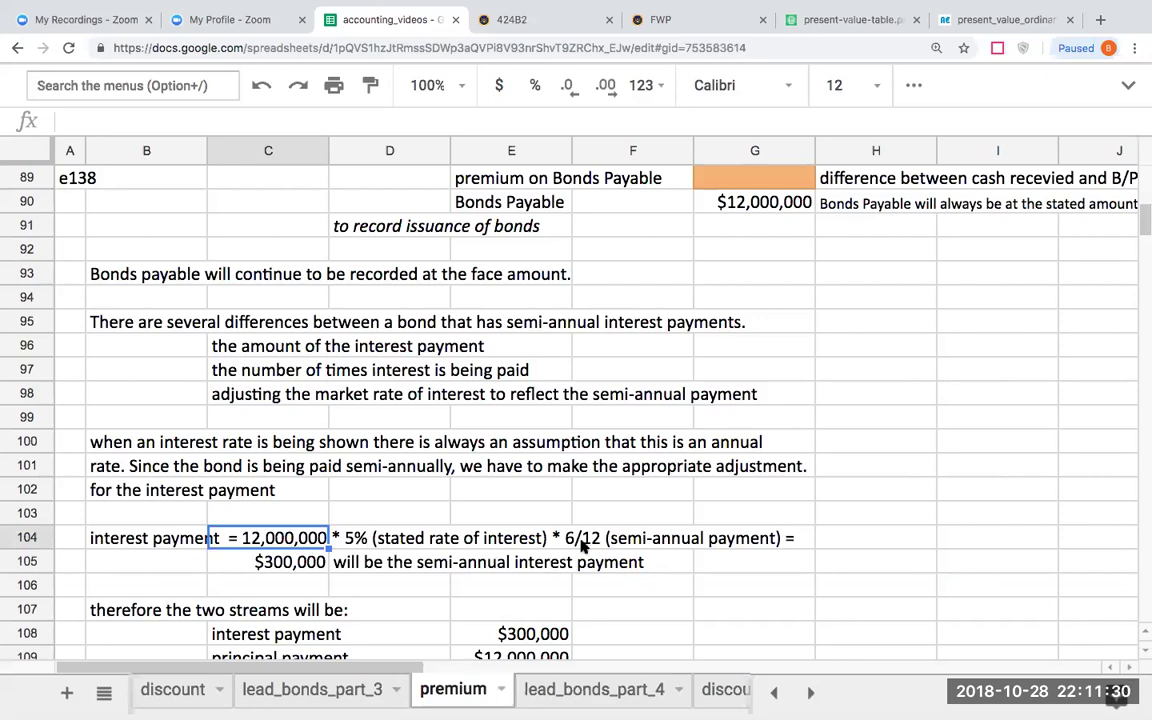
pyautogui.click(282, 566)
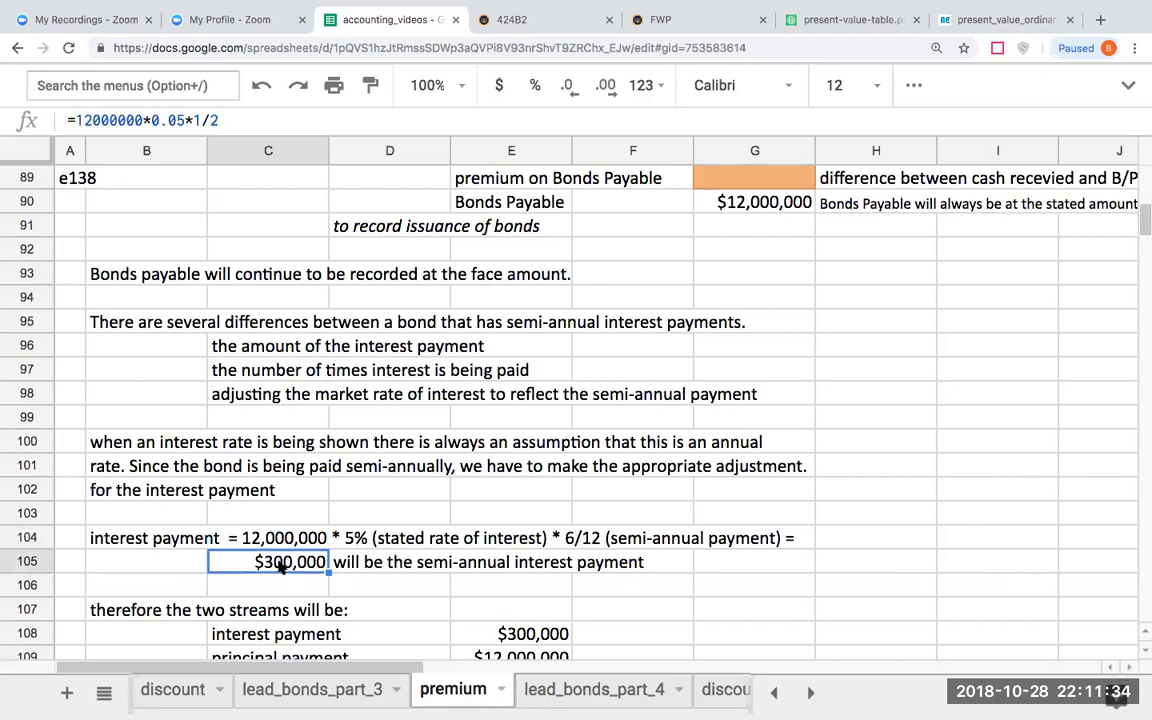
pyautogui.click(756, 584)
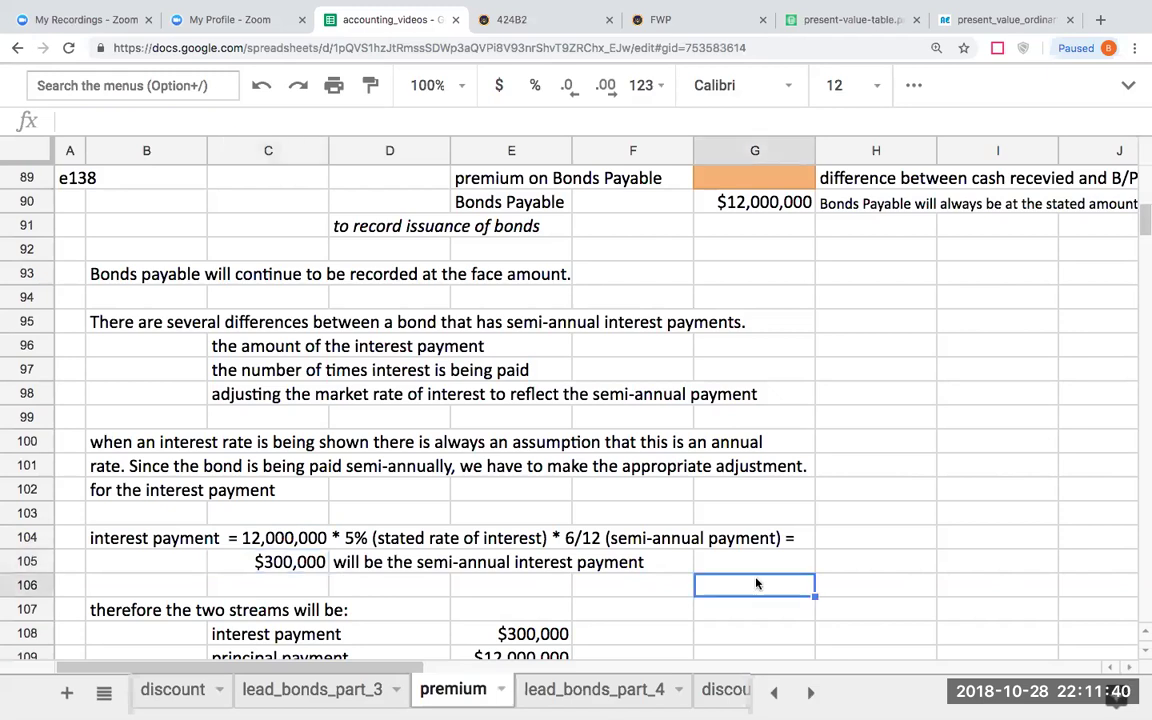
# Step: Check the interest and principal payment streams in rows 108 and 109 against the Example 2 bond facts
pyautogui.scroll(-2, 756, 584)
pyautogui.scroll(-3, 756, 584)
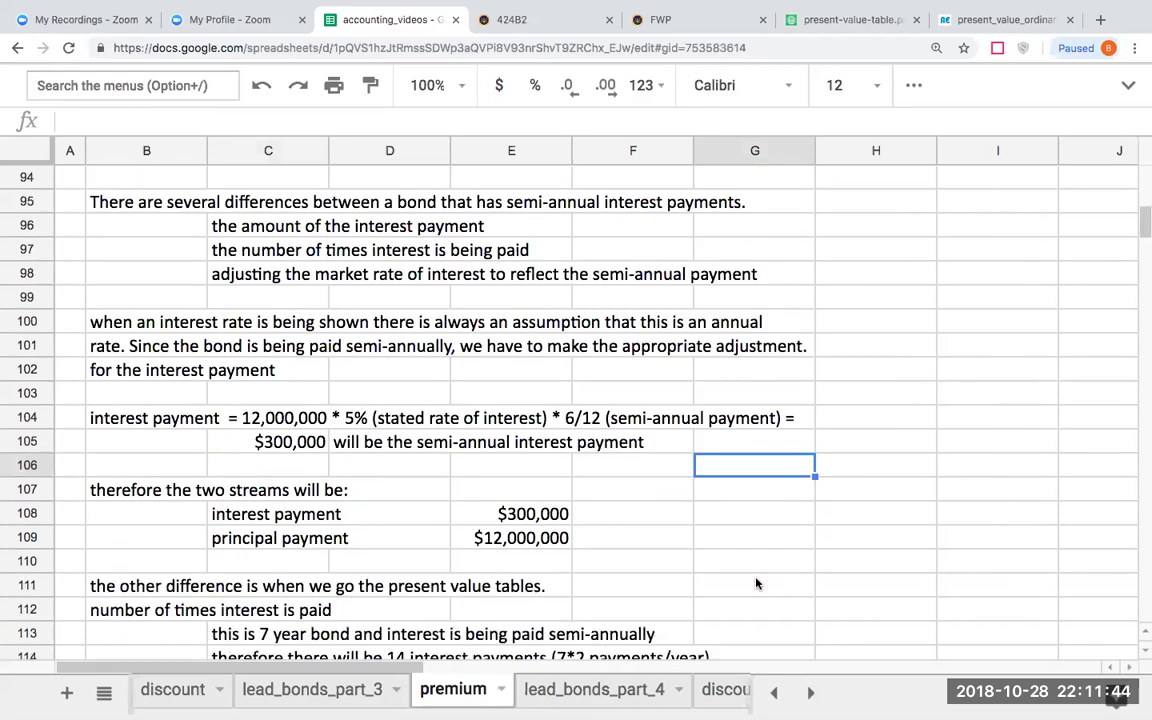
pyautogui.click(530, 538)
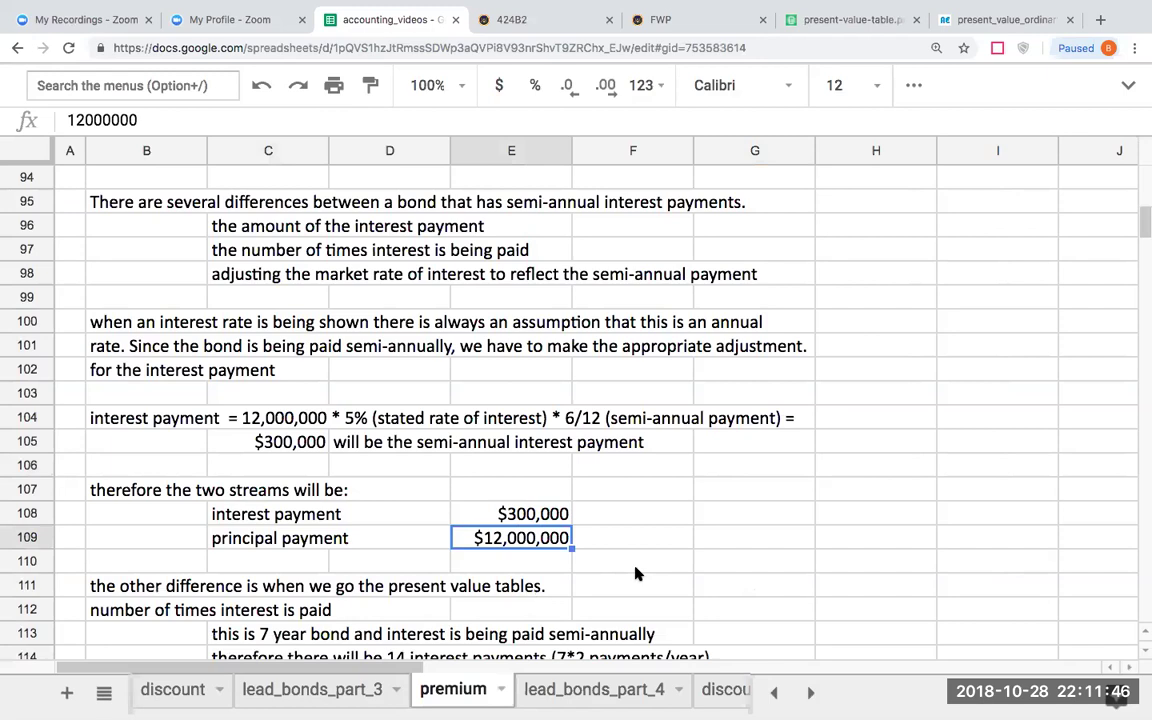
pyautogui.scroll(5, 641, 565)
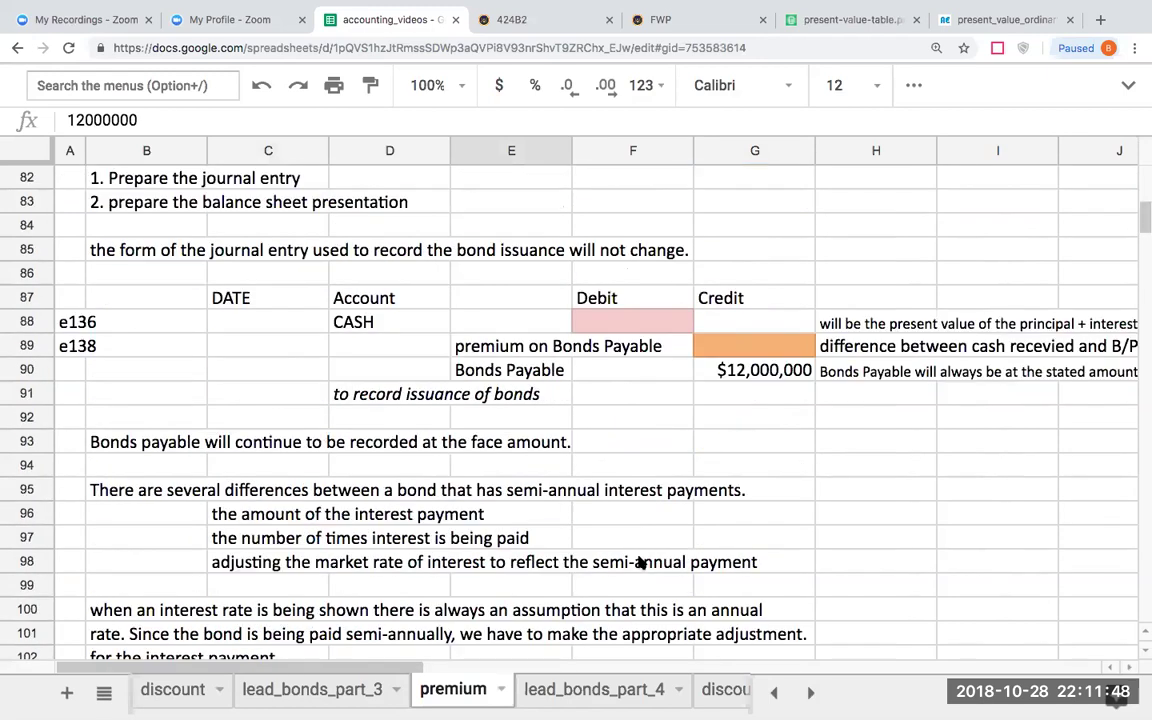
pyautogui.scroll(2, 641, 563)
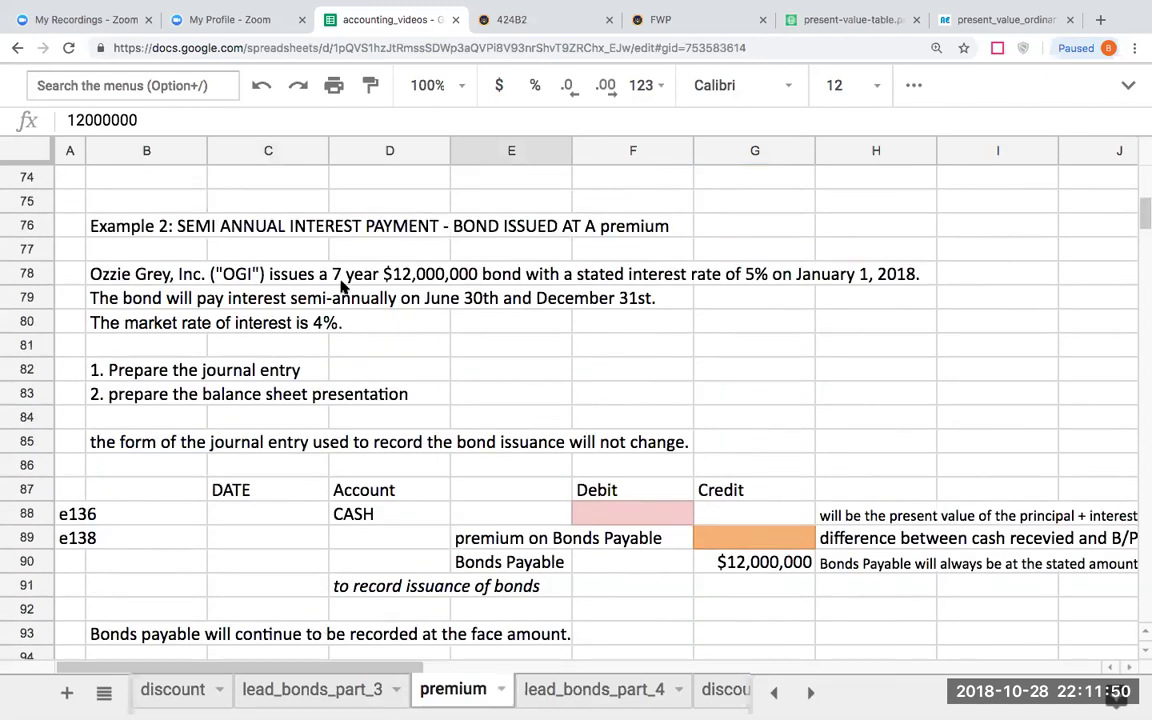
pyautogui.scroll(-8, 360, 352)
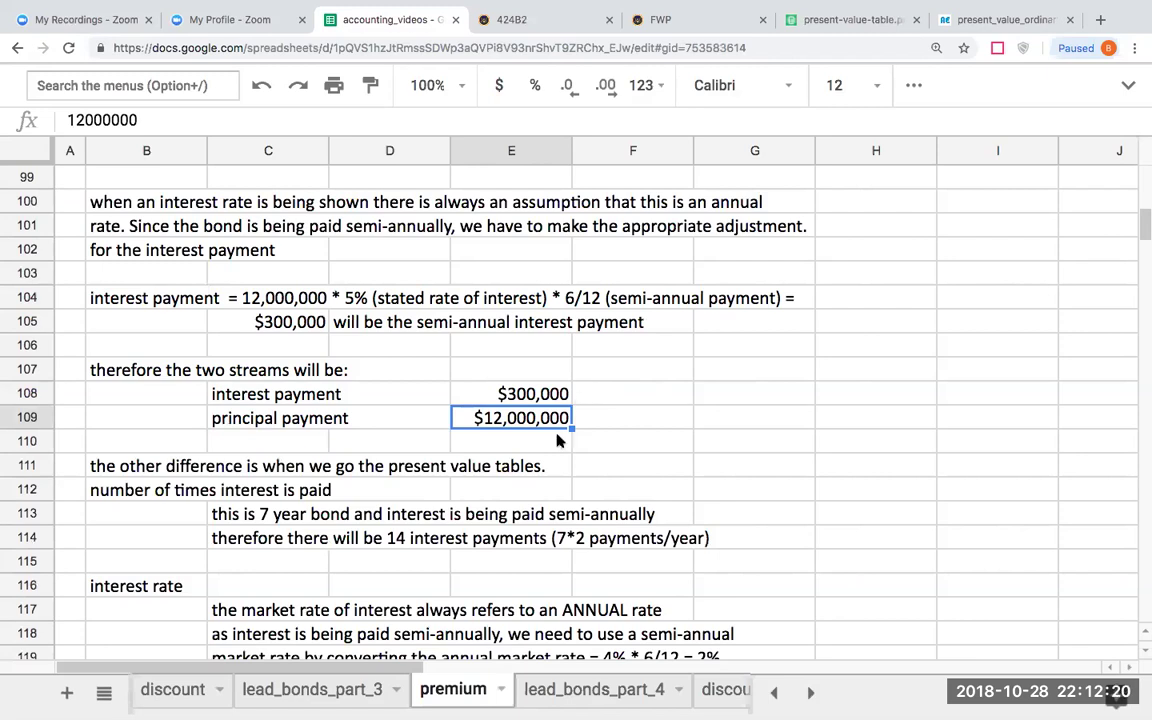
# Step: Read the notes in rows 111 to 114 on how many times interest is paid over the bond's term
pyautogui.click(600, 421)
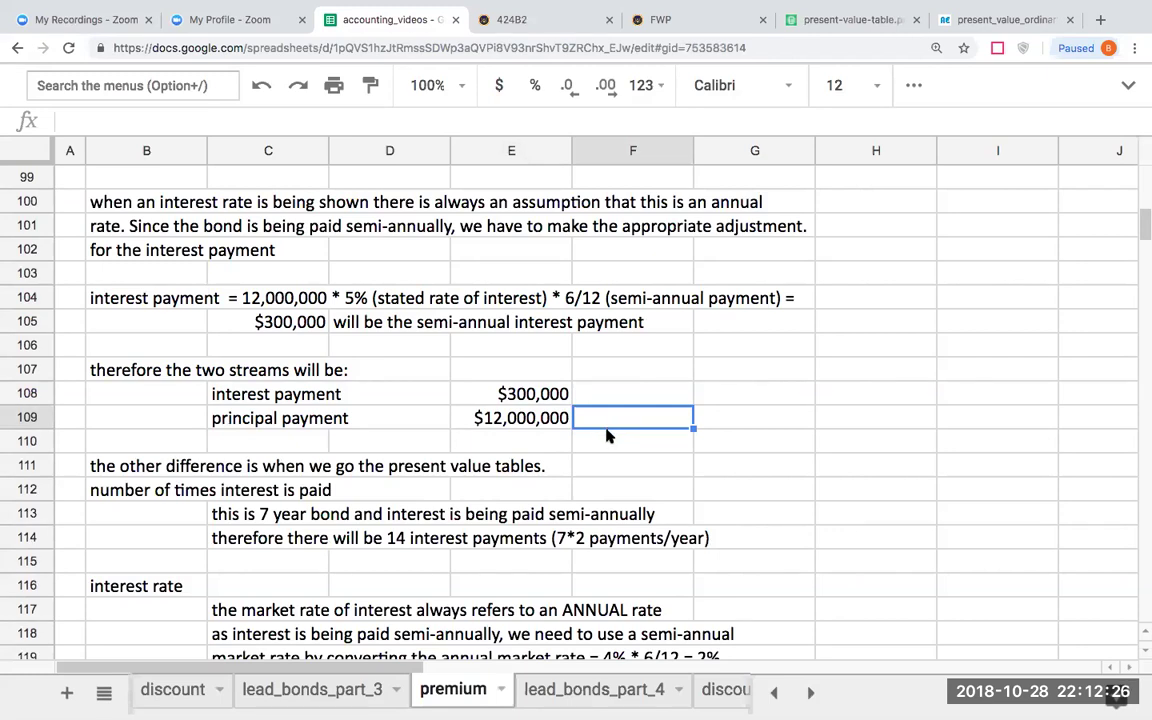
pyautogui.click(285, 522)
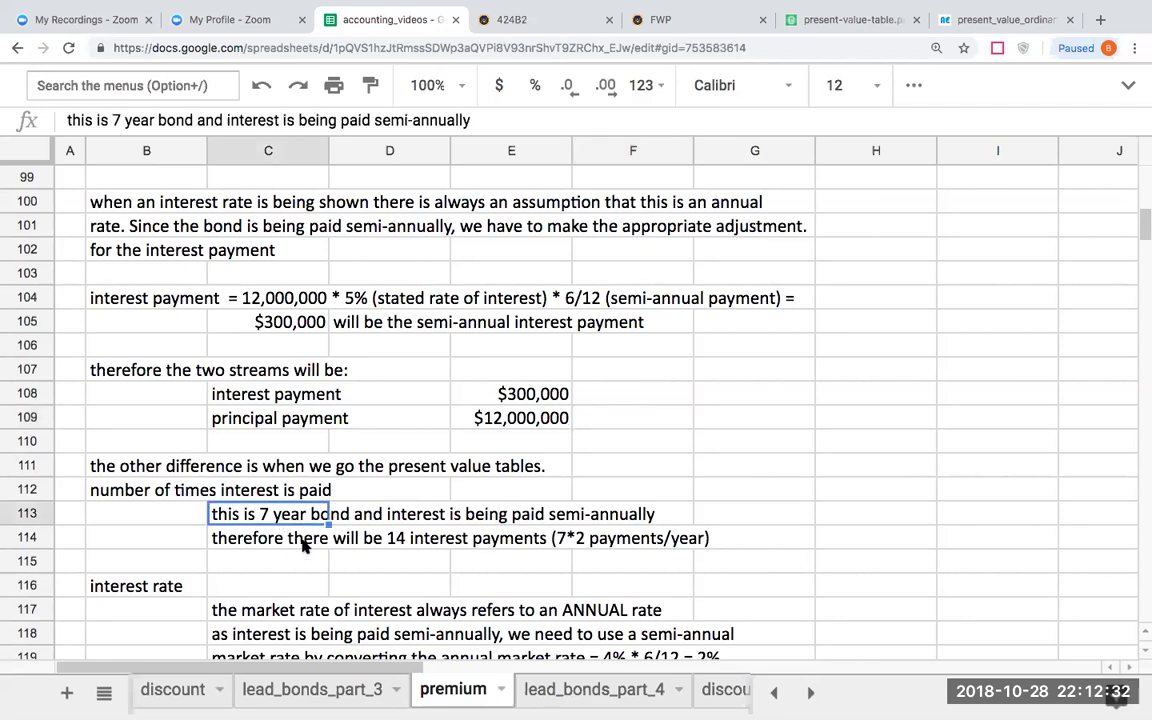
pyautogui.click(305, 545)
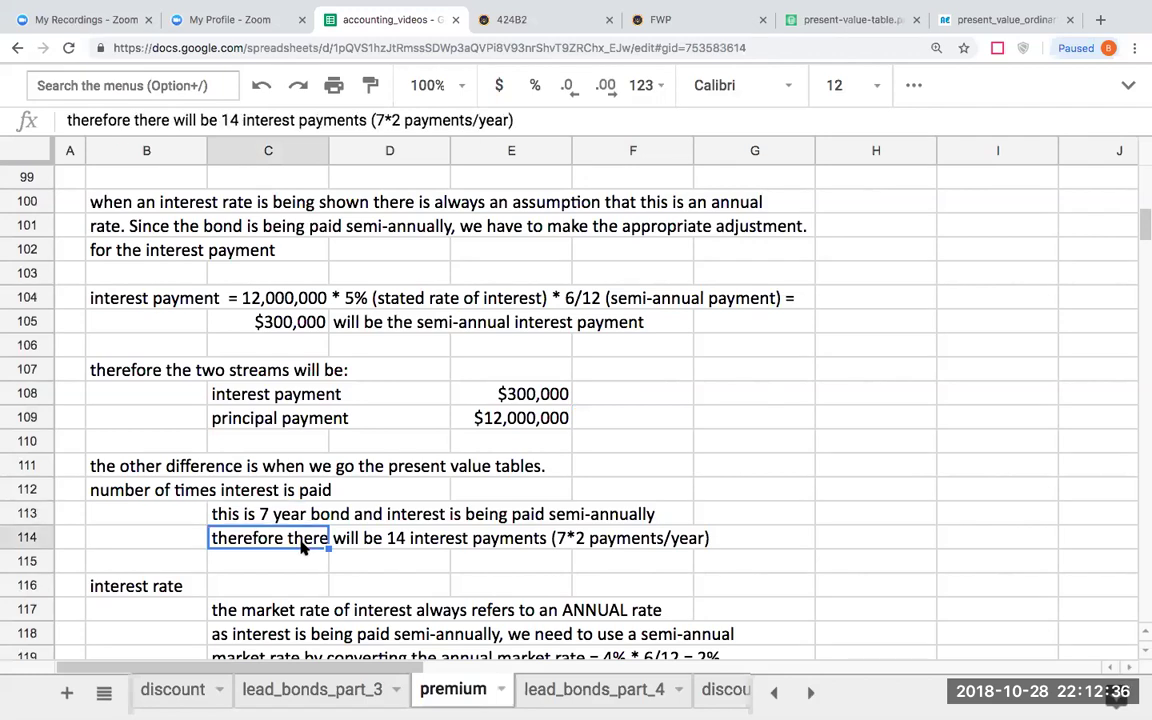
pyautogui.click(338, 516)
pyautogui.scroll(2, 517, 486)
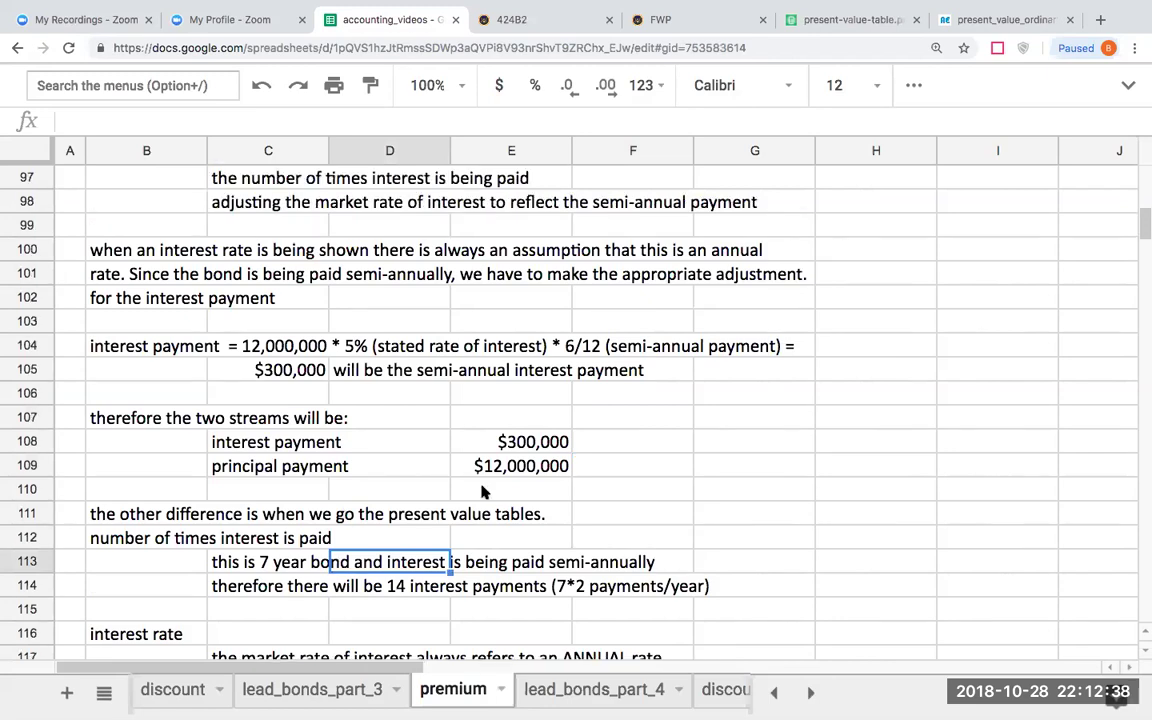
pyautogui.scroll(1, 465, 489)
pyautogui.scroll(-4, 468, 492)
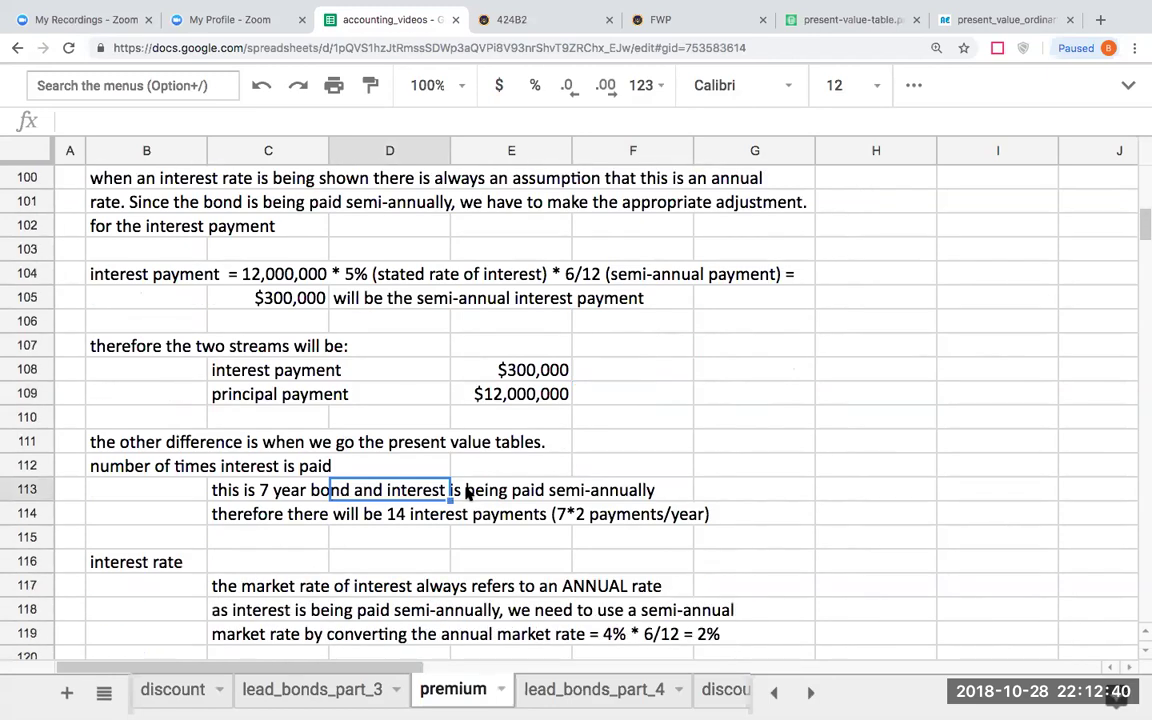
# Step: Compare the market rate in row 80 with the semi-annual interest rate conversion explained in rows 116 to 119
pyautogui.scroll(-2, 465, 492)
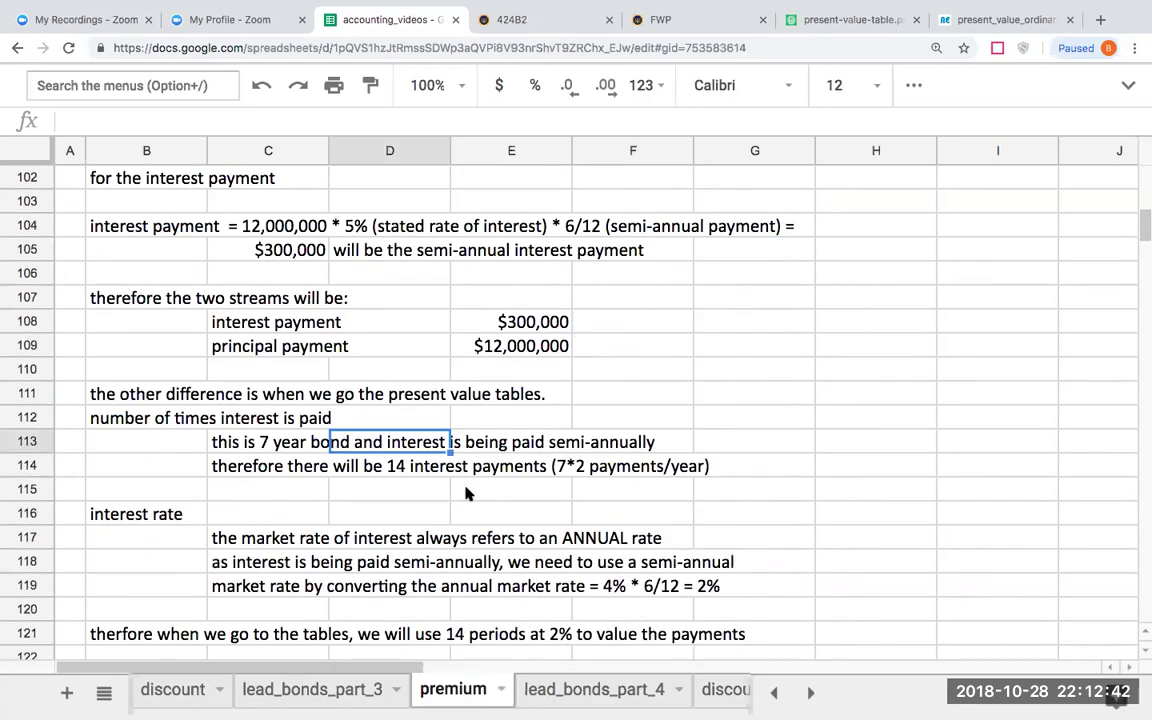
pyautogui.scroll(10, 375, 513)
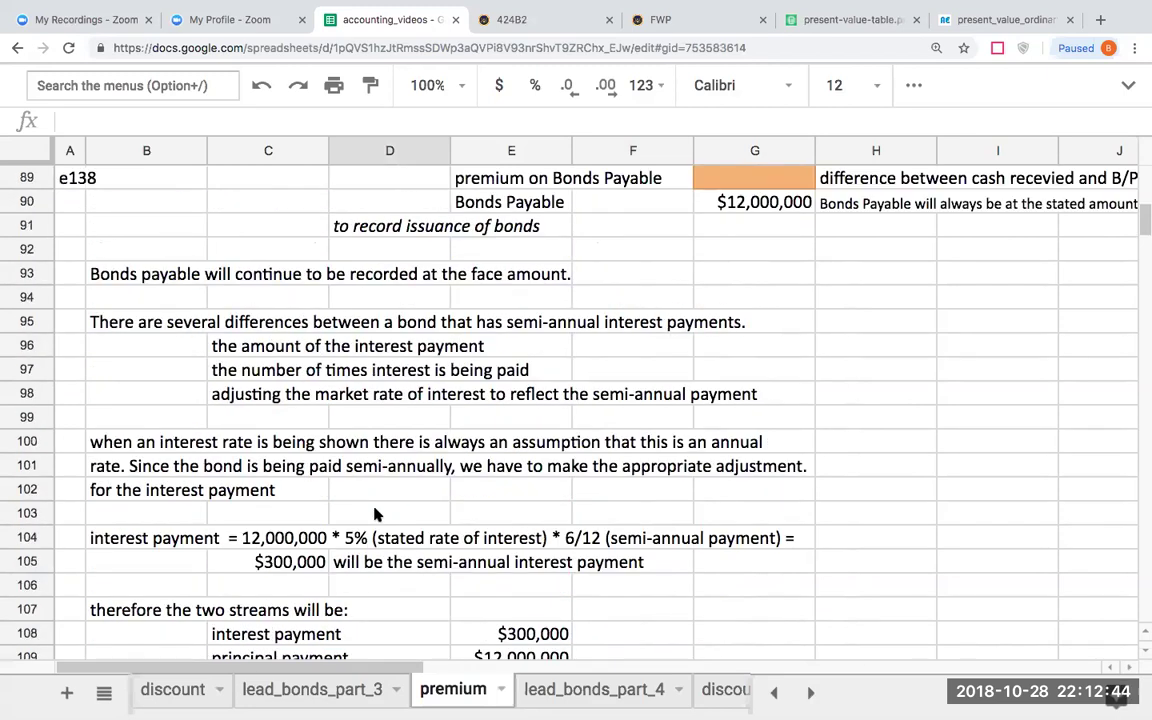
pyautogui.click(258, 277)
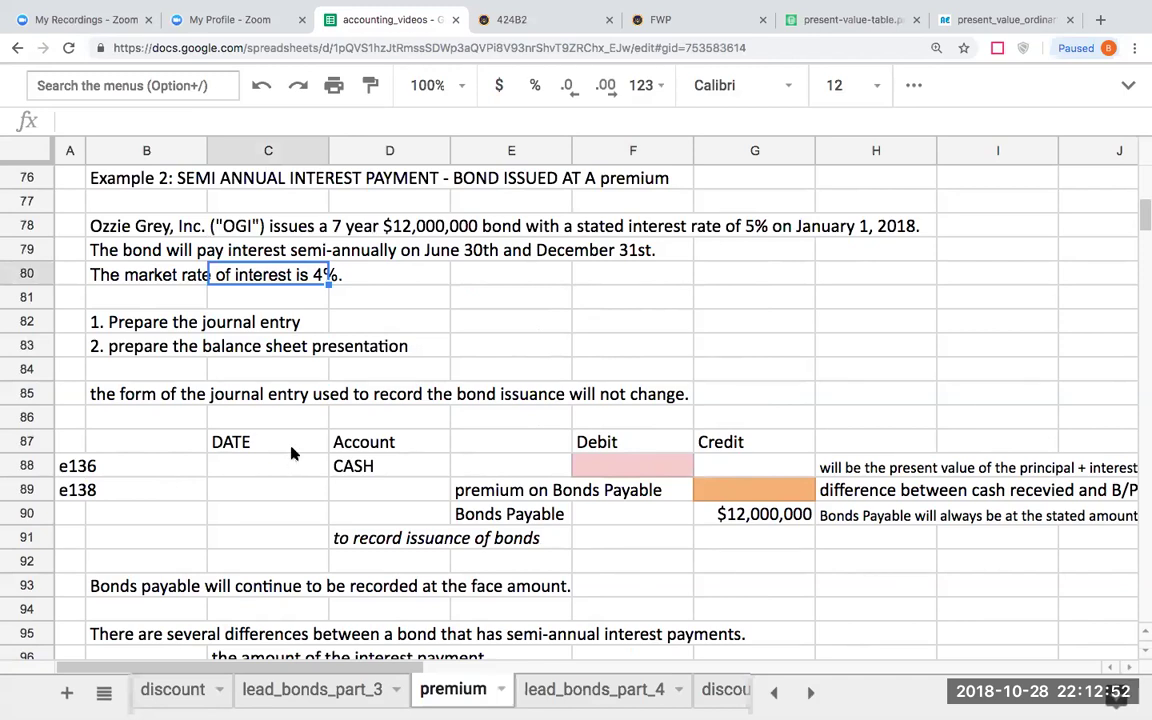
pyautogui.scroll(-1, 293, 453)
pyautogui.scroll(-8, 291, 453)
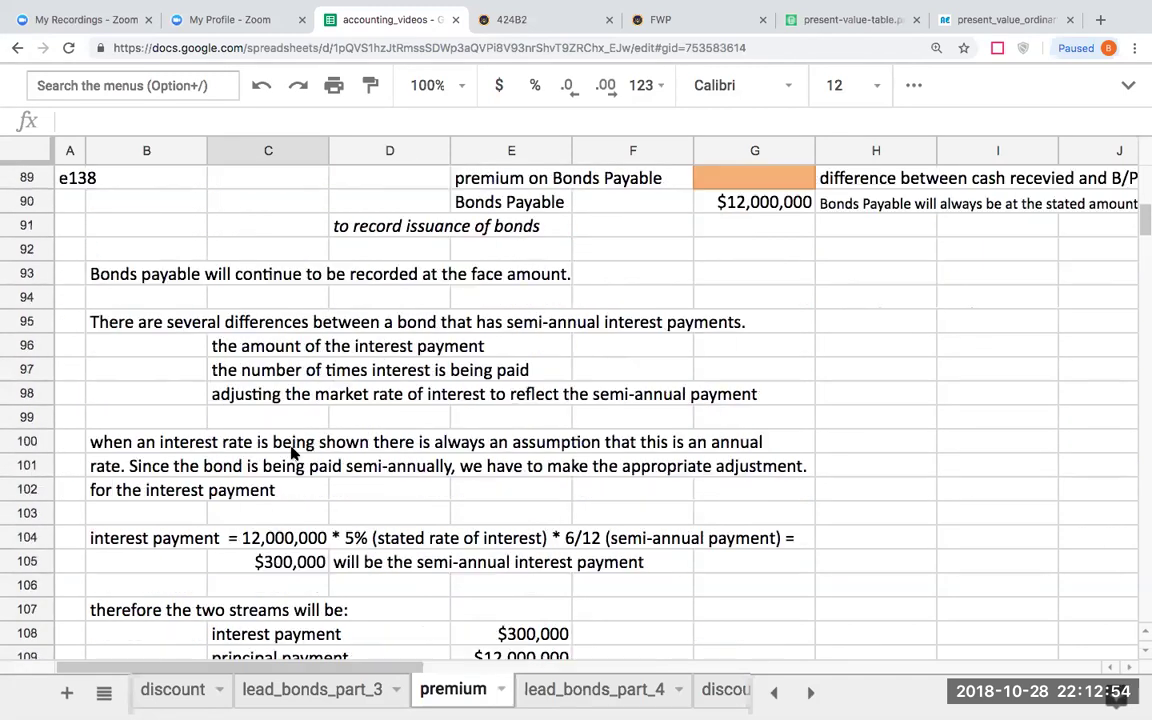
pyautogui.scroll(-2, 291, 453)
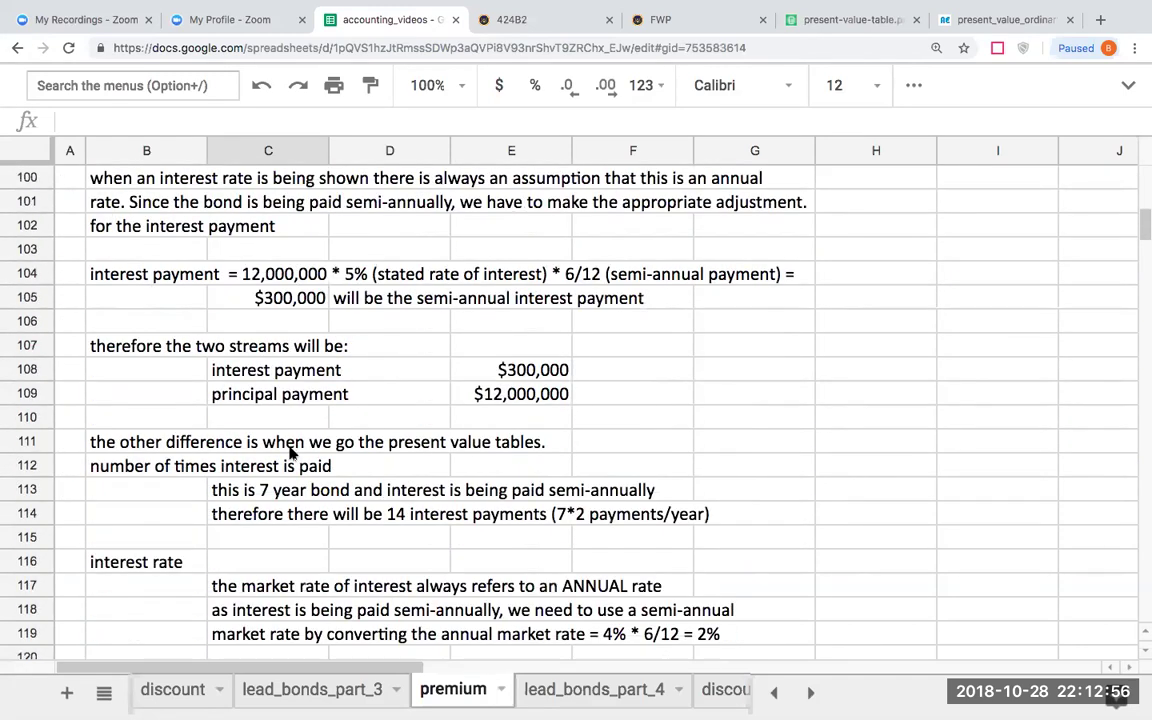
pyautogui.click(284, 612)
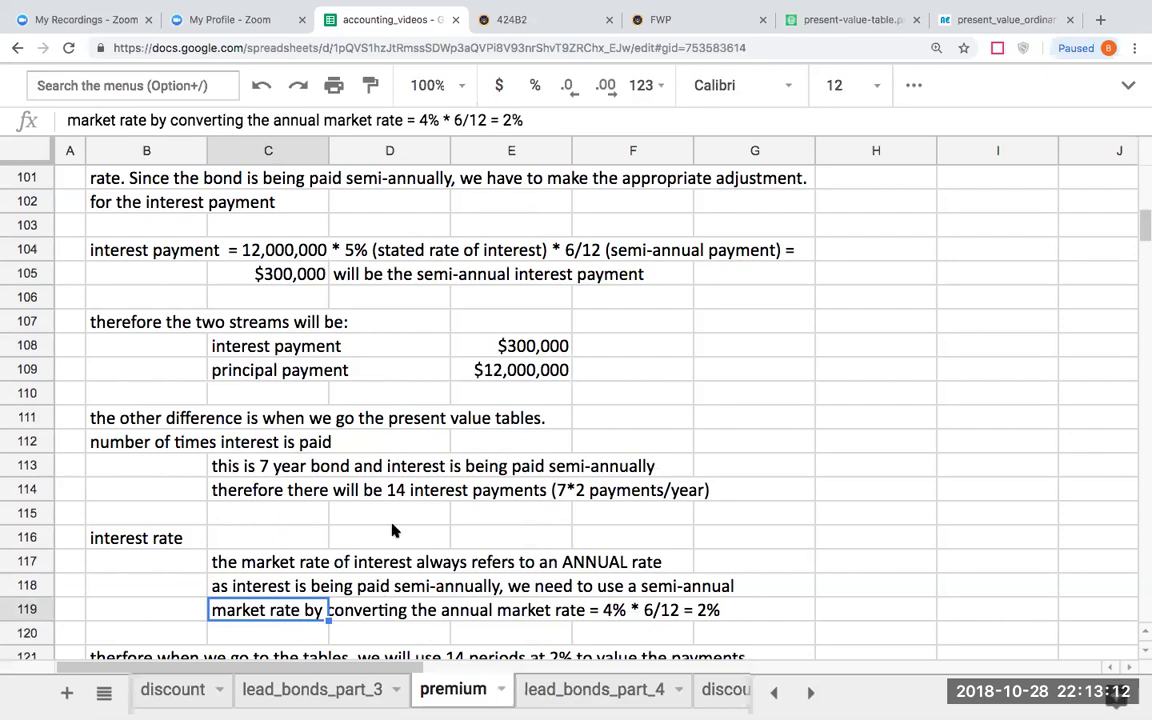
# Step: Look up the ordinary annuity factor for 14 periods at 2% that applies to the interest payment in G123
pyautogui.scroll(1, 393, 531)
pyautogui.scroll(-1, 393, 531)
pyautogui.scroll(-6, 393, 531)
pyautogui.scroll(-1, 393, 531)
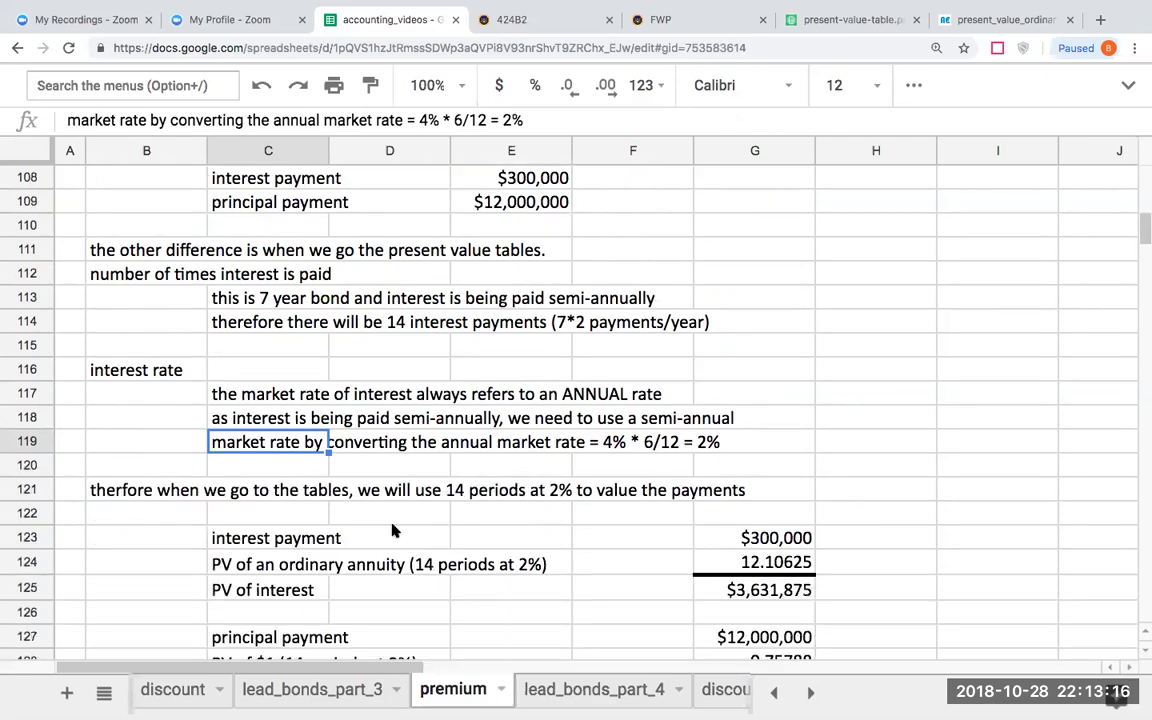
pyautogui.click(322, 540)
pyautogui.click(709, 538)
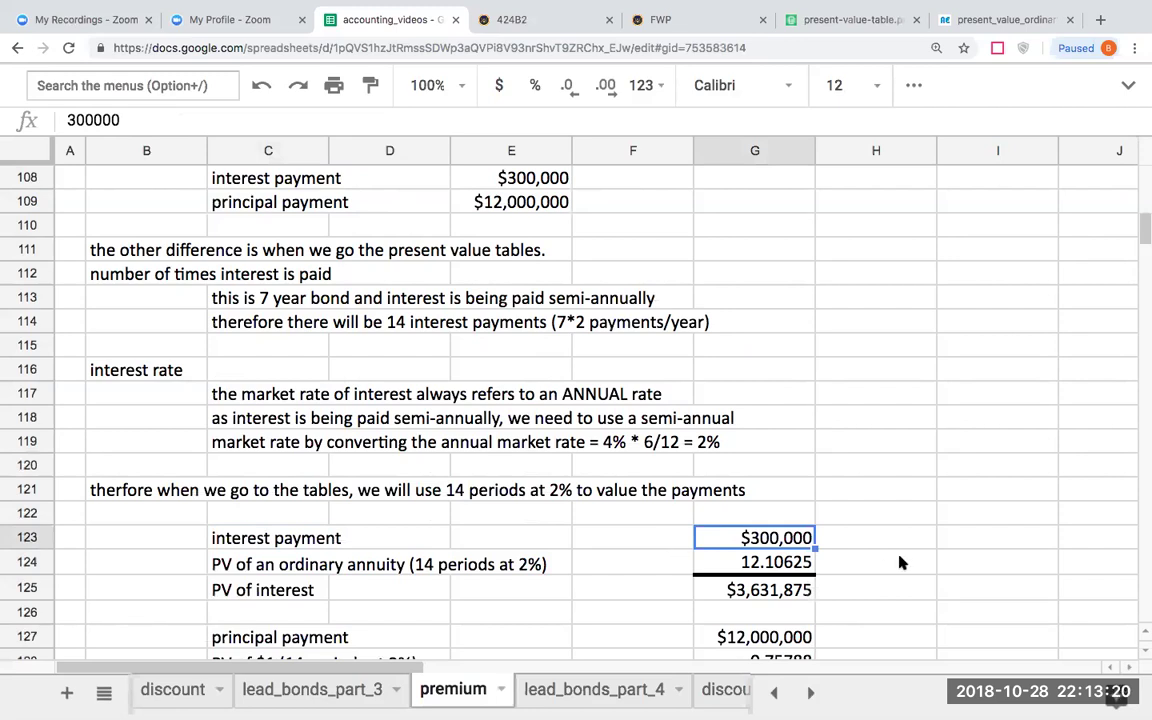
pyautogui.click(968, 24)
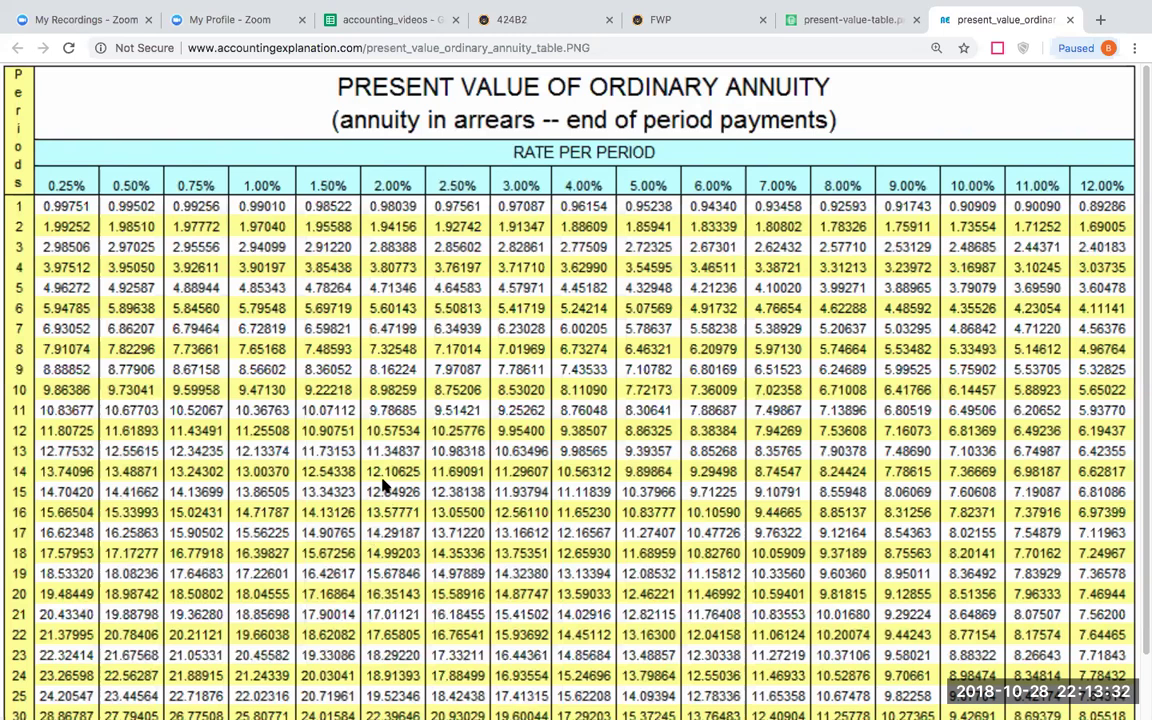
pyautogui.click(855, 16)
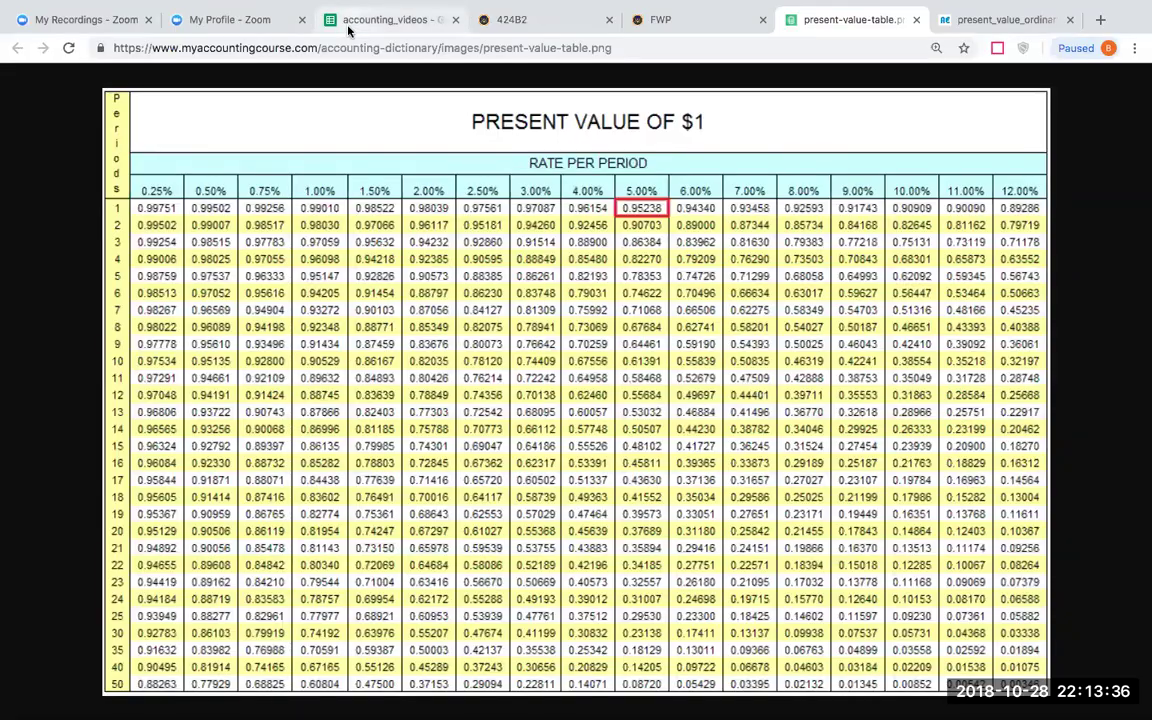
# Step: Return to the spreadsheet and check the PV of interest formula in G125 against the payment and annuity factor above it
pyautogui.click(330, 19)
pyautogui.click(746, 562)
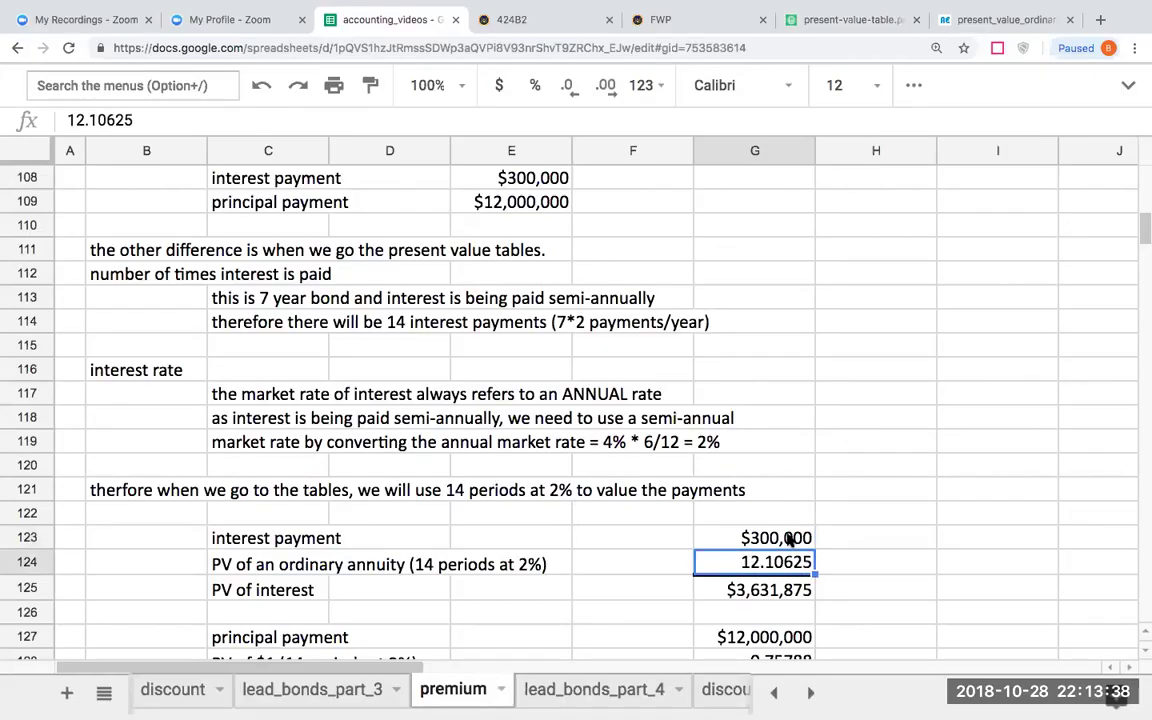
pyautogui.click(792, 538)
pyautogui.click(805, 591)
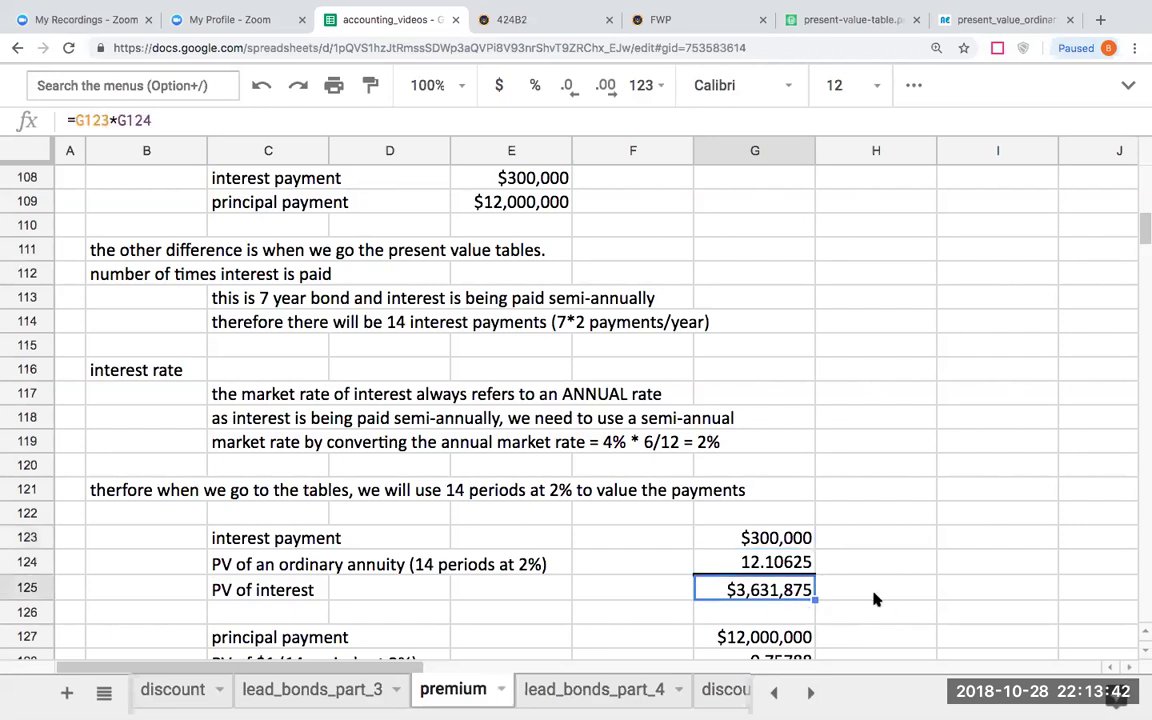
pyautogui.click(873, 598)
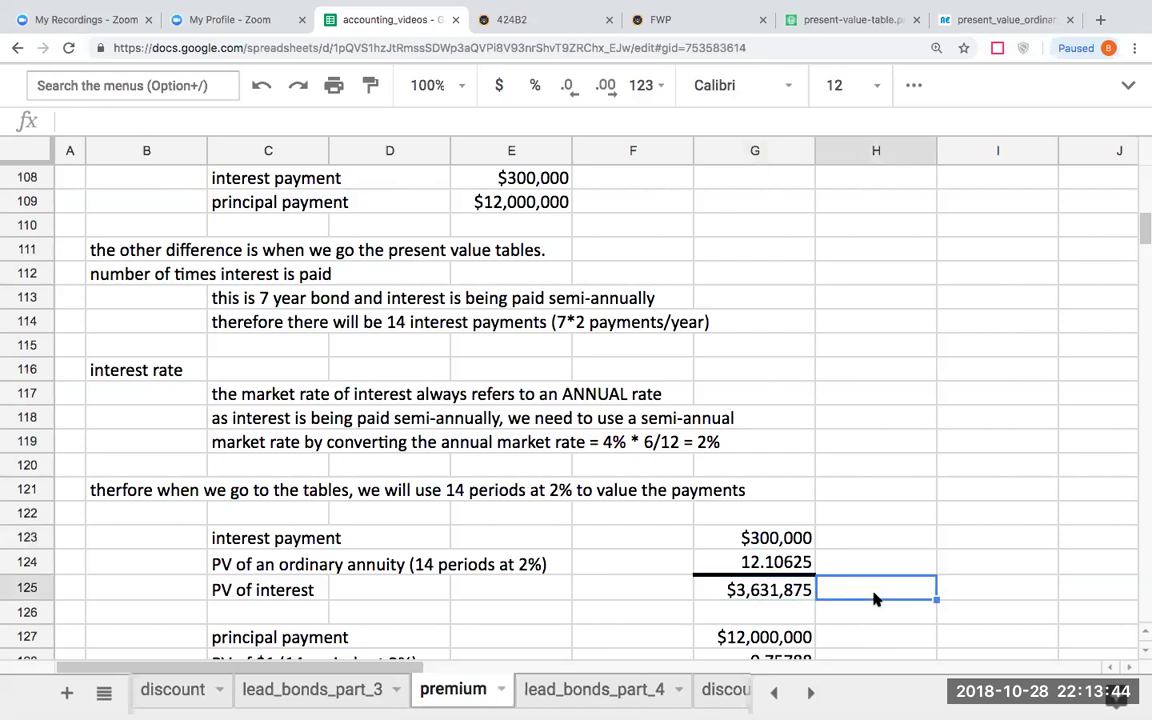
# Step: Look up the present value of $1 factor for 14 periods at 2% that applies to the principal payment in G127
pyautogui.scroll(-3, 873, 598)
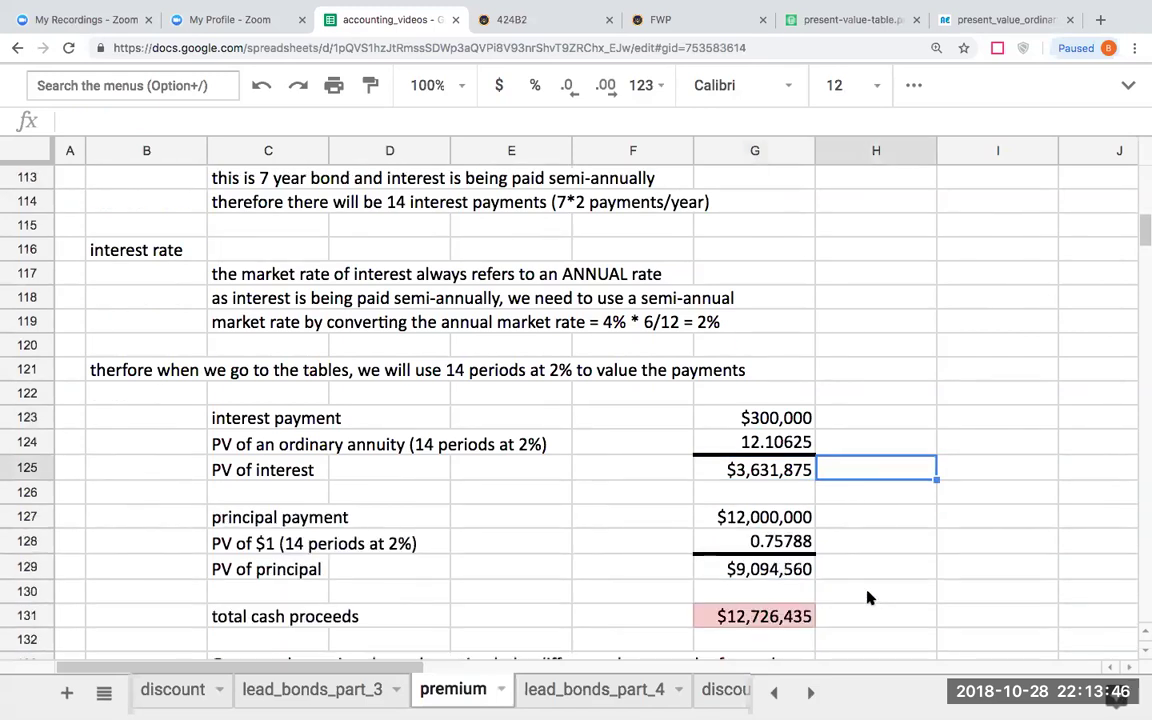
pyautogui.click(774, 496)
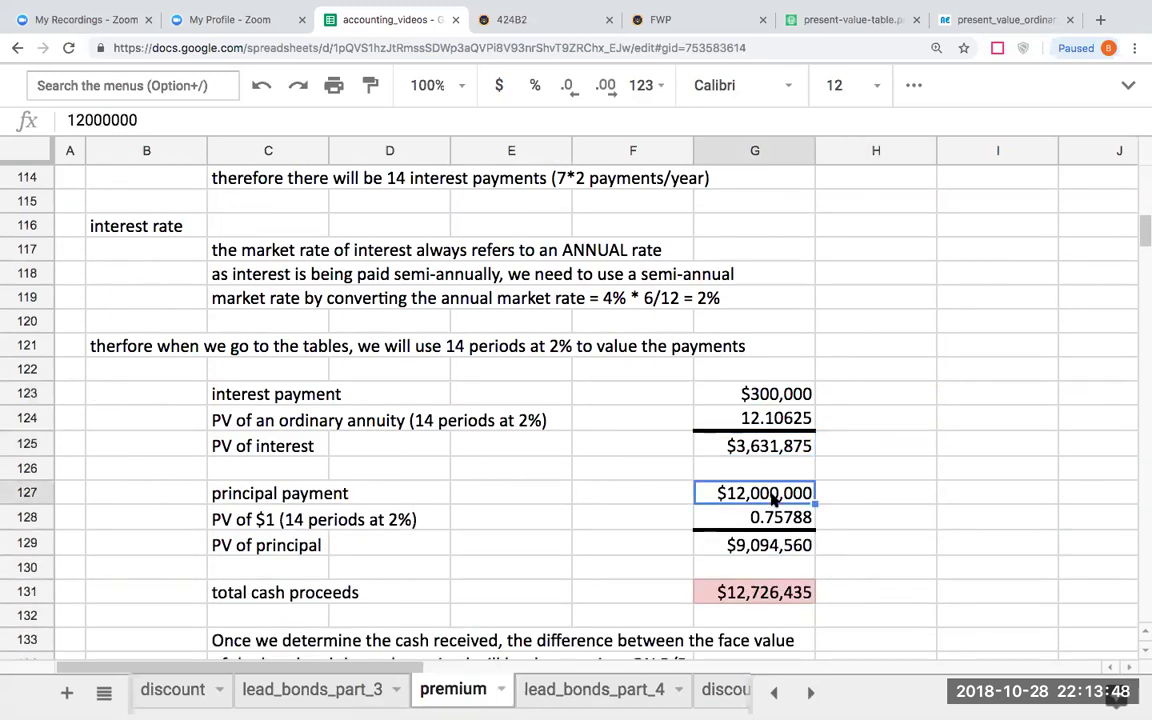
pyautogui.click(770, 521)
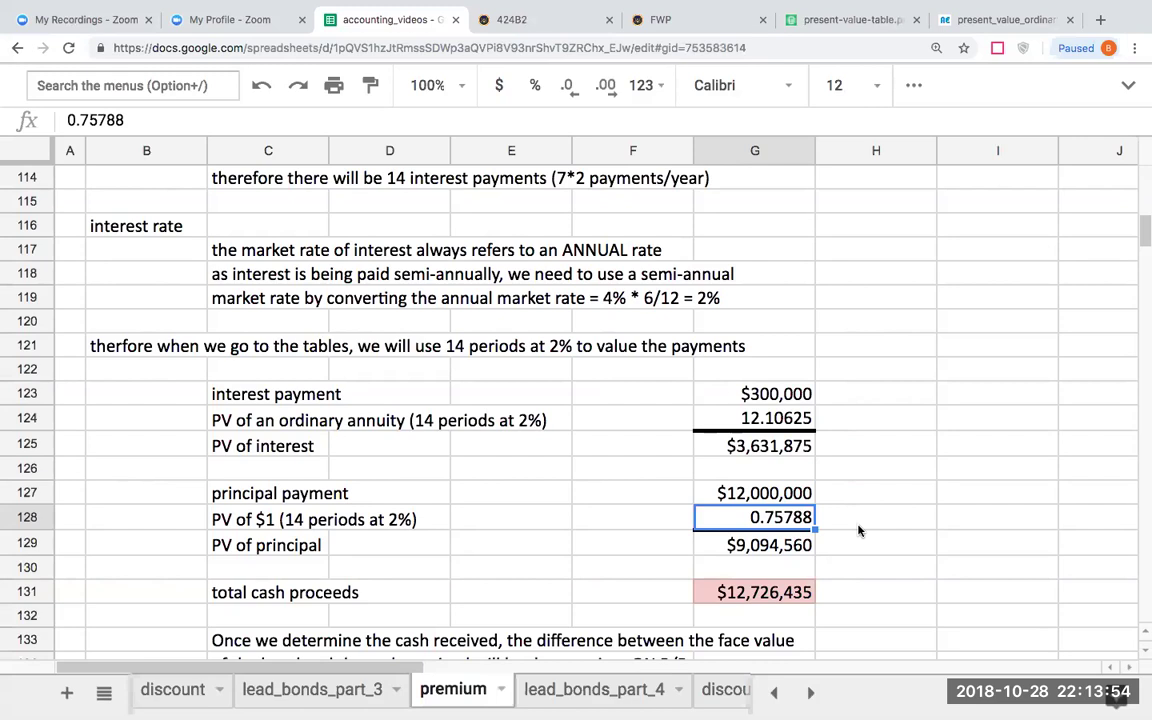
pyautogui.click(848, 22)
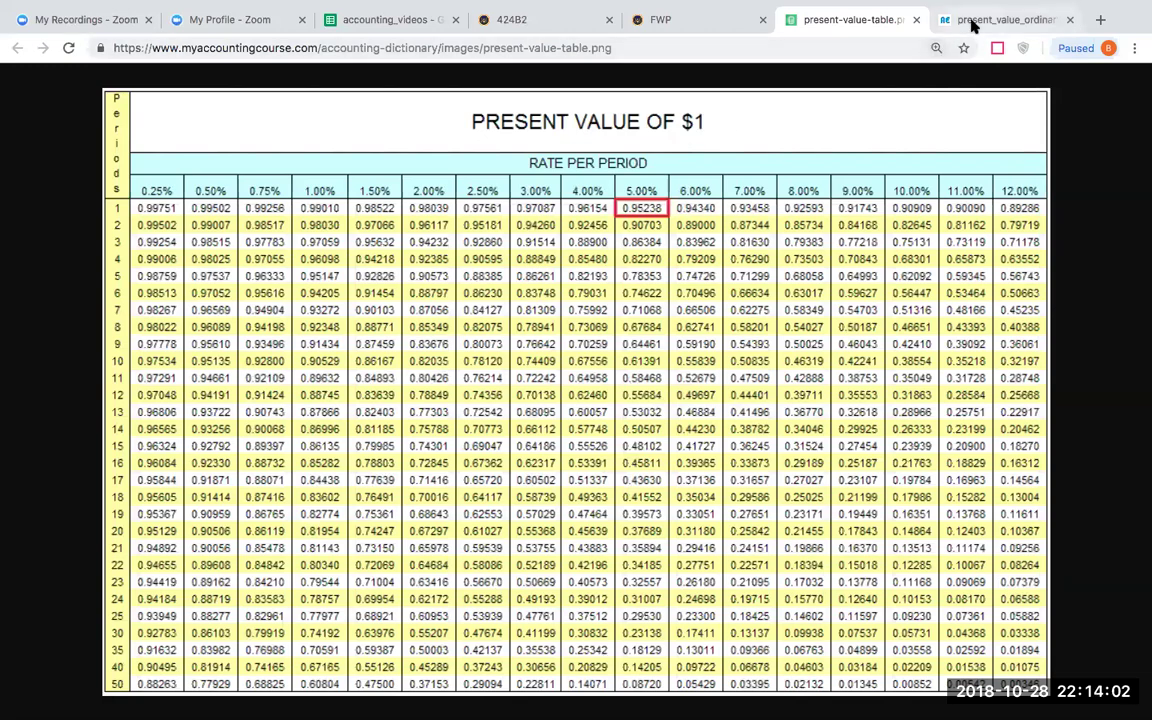
pyautogui.hotkey('ctrl', 'Tab')
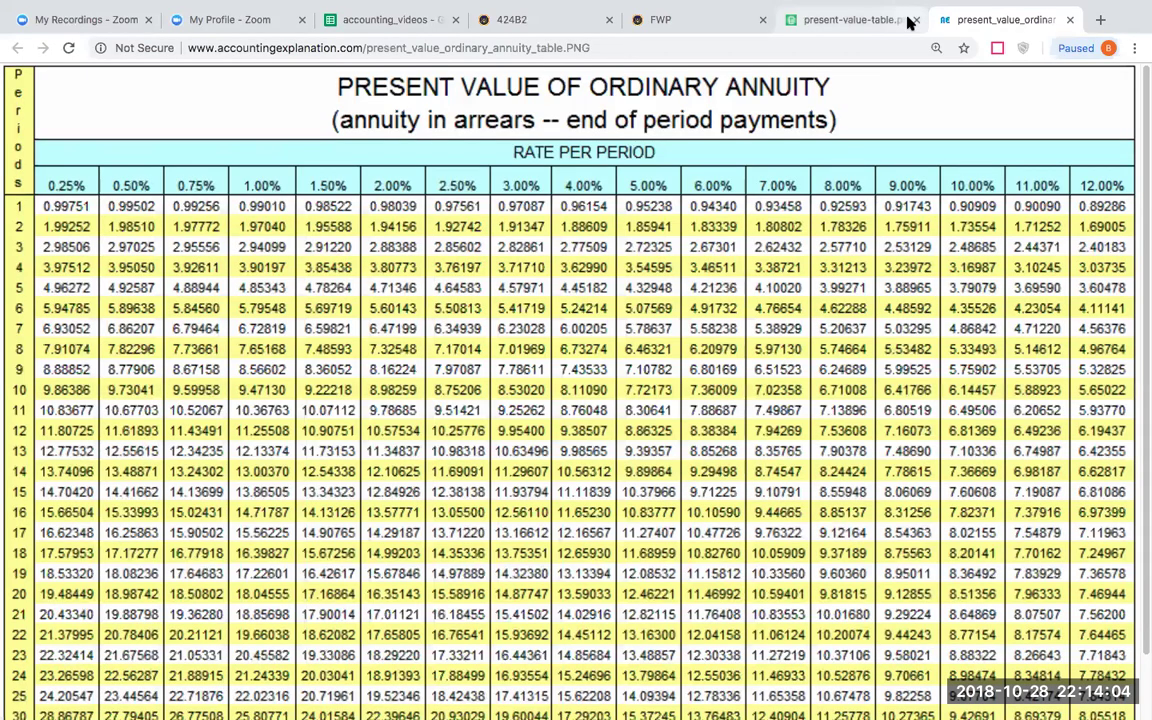
pyautogui.click(906, 20)
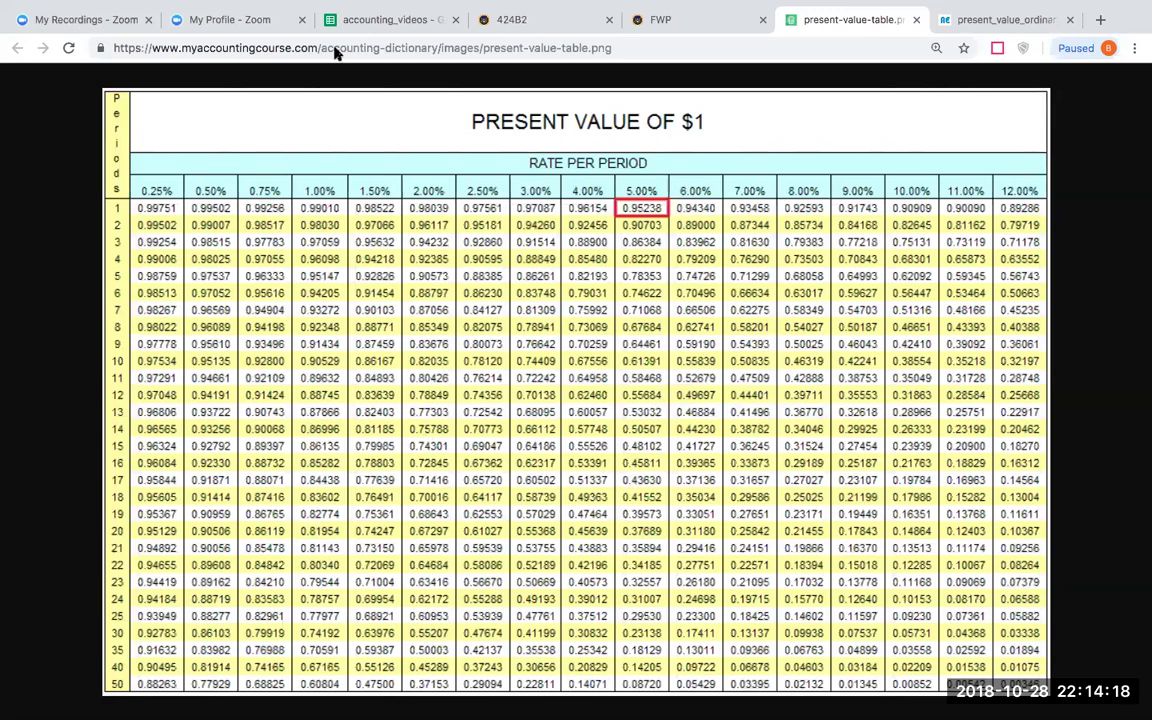
# Step: Return to the spreadsheet and check the PV of principal formula in G129 against the principal payment and factor above it
pyautogui.click(382, 19)
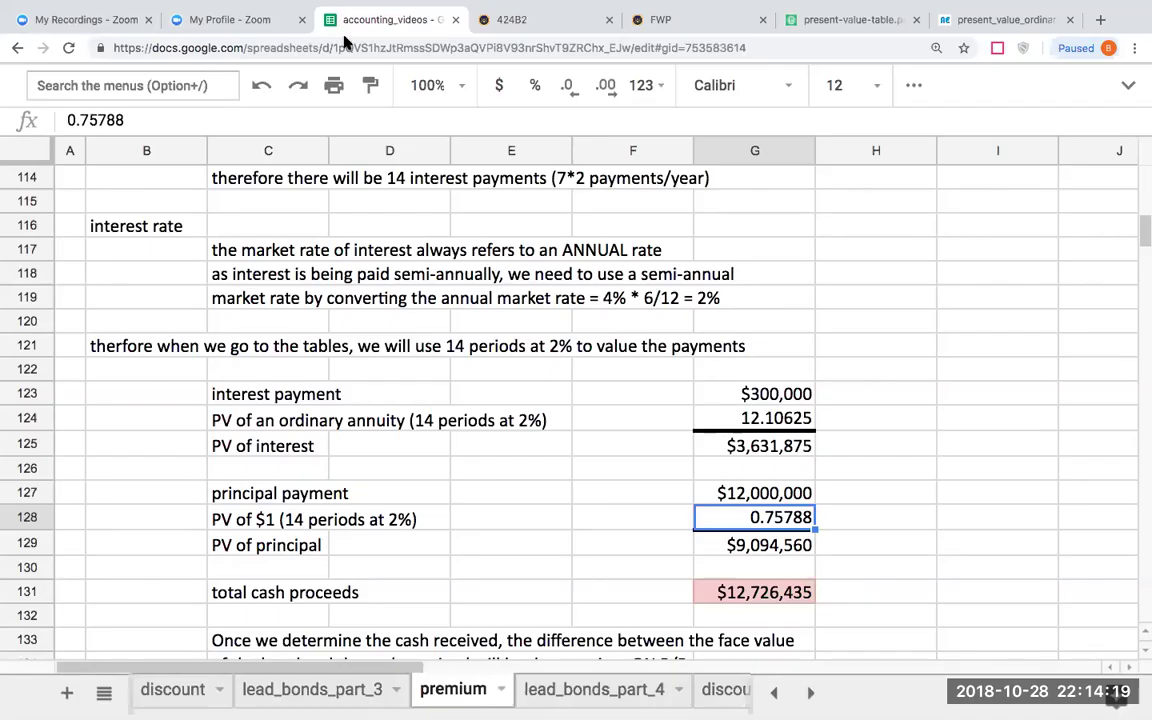
pyautogui.click(771, 491)
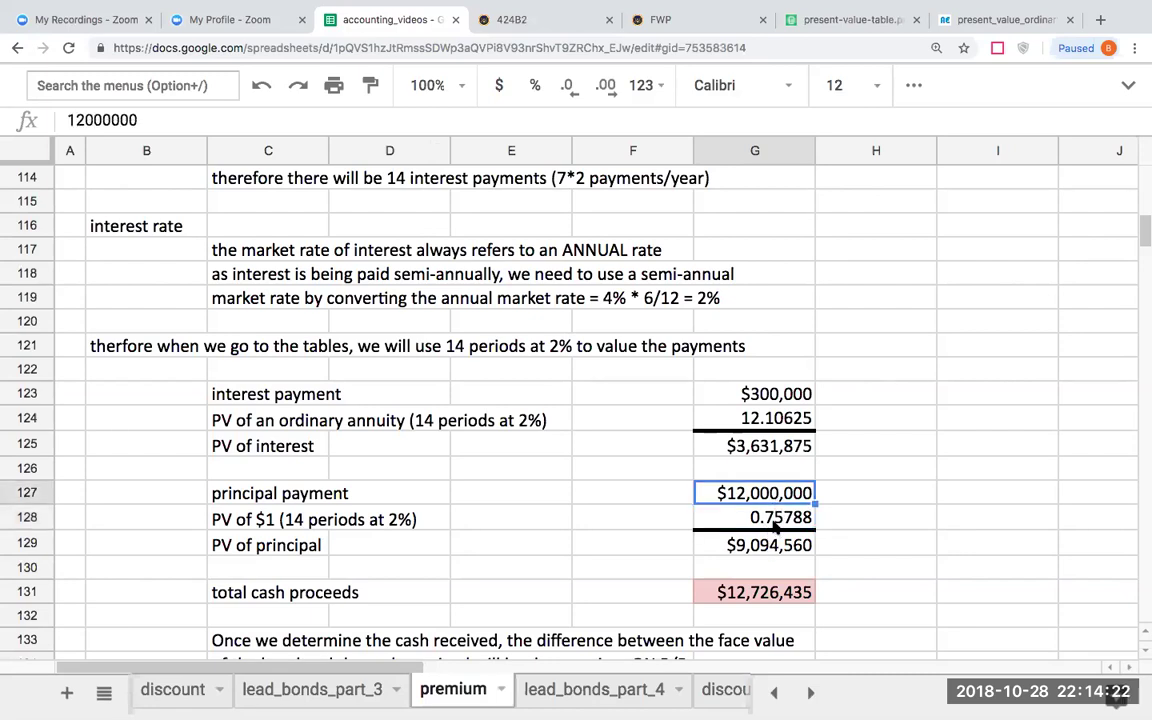
pyautogui.click(790, 520)
pyautogui.click(802, 545)
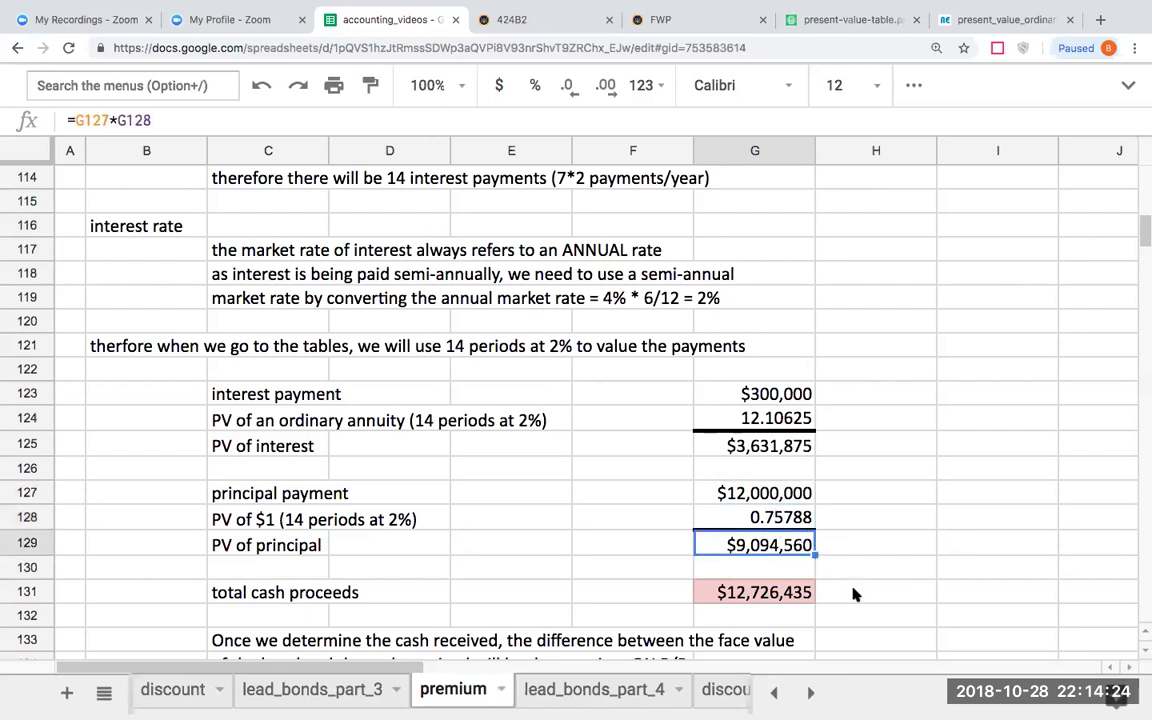
# Step: Enter the note 3631875+9094560 in H131 beside total cash proceeds and check it against the formula in G131
pyautogui.click(890, 600)
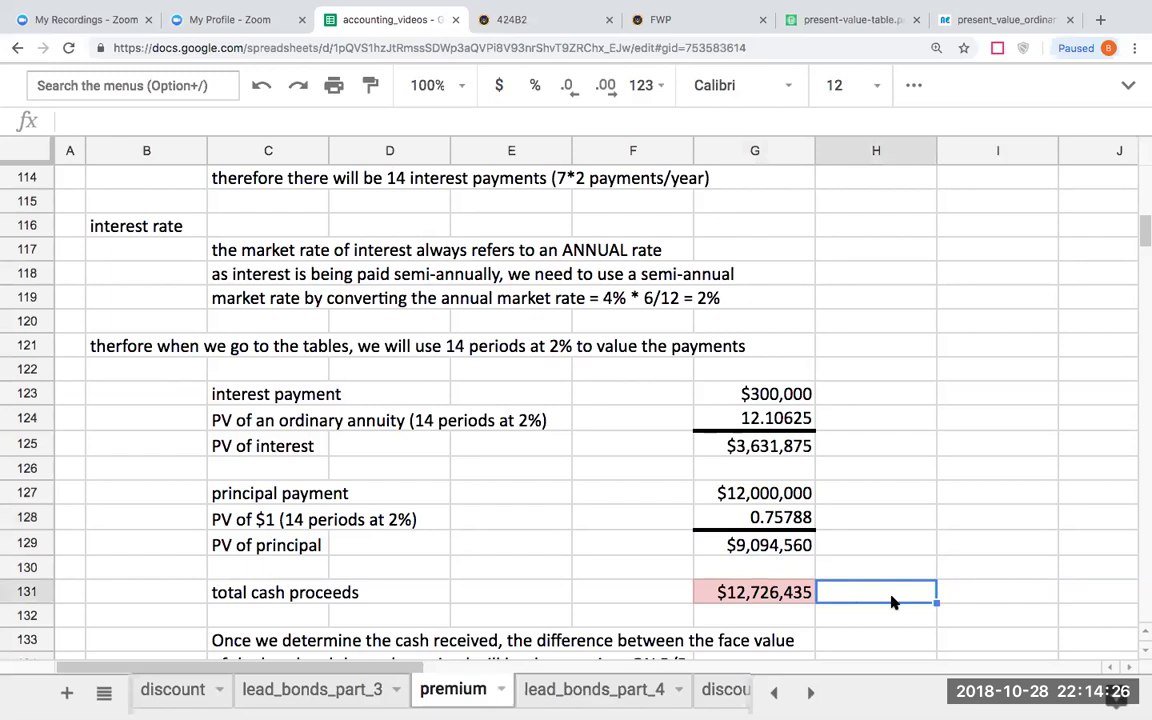
pyautogui.write('3')
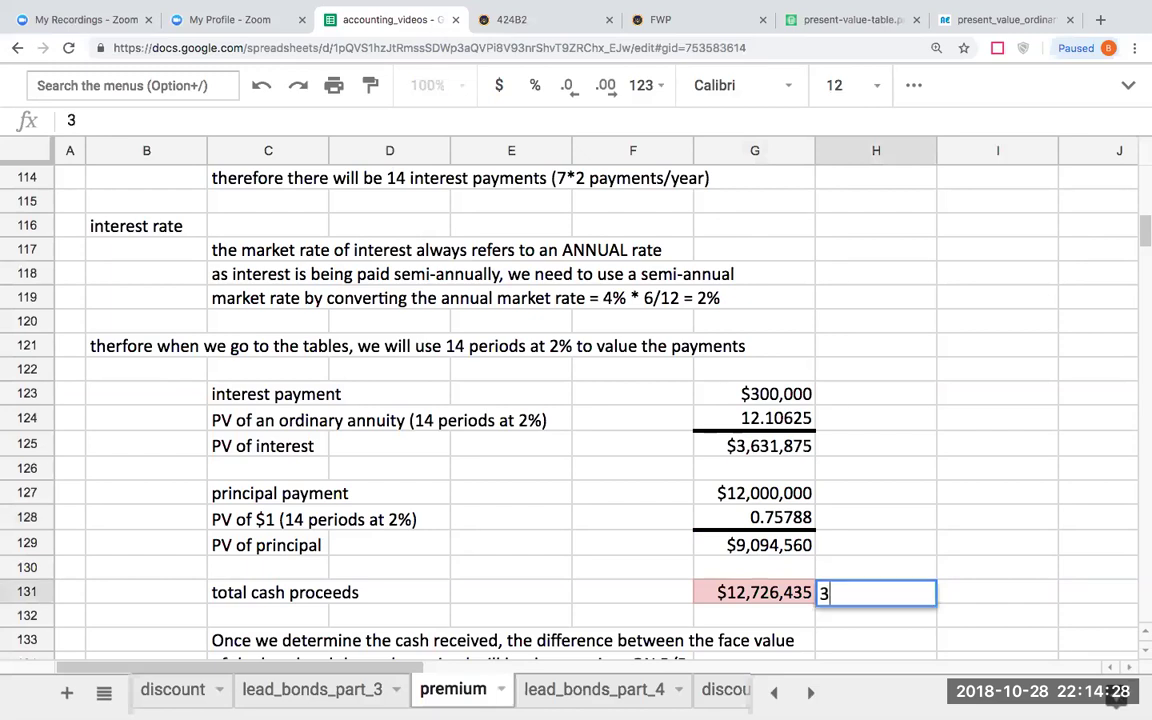
pyautogui.write('631875+')
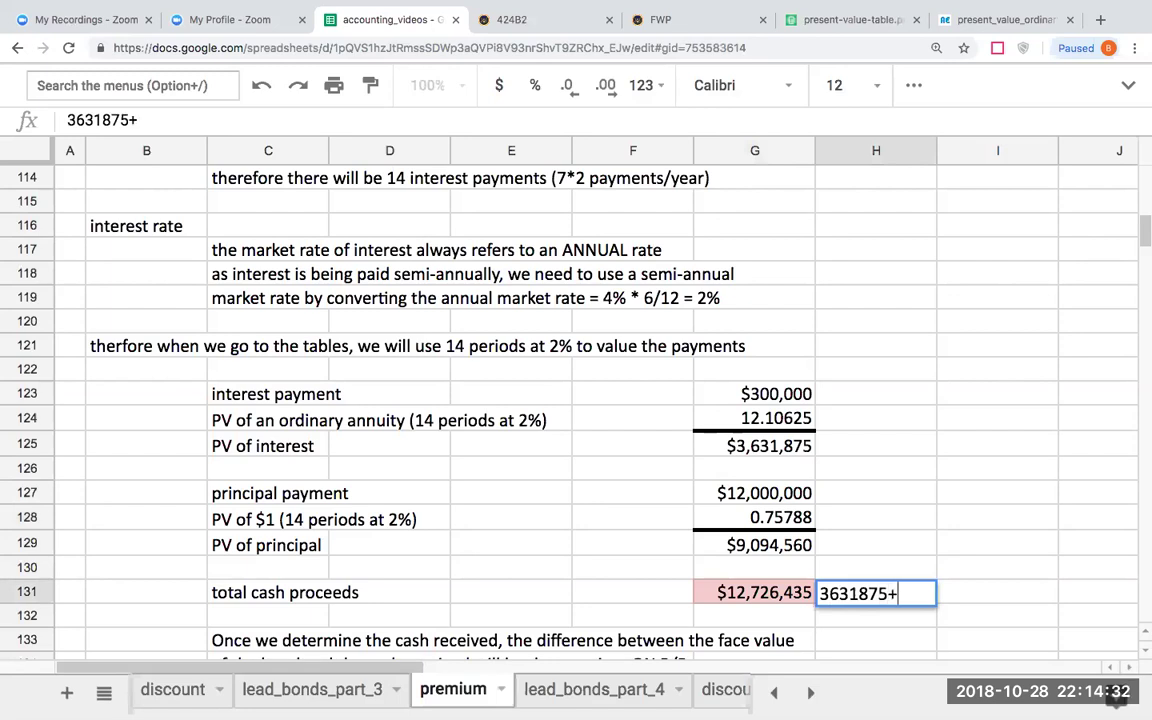
pyautogui.write('9094560')
pyautogui.press('Return')
pyautogui.click(754, 592)
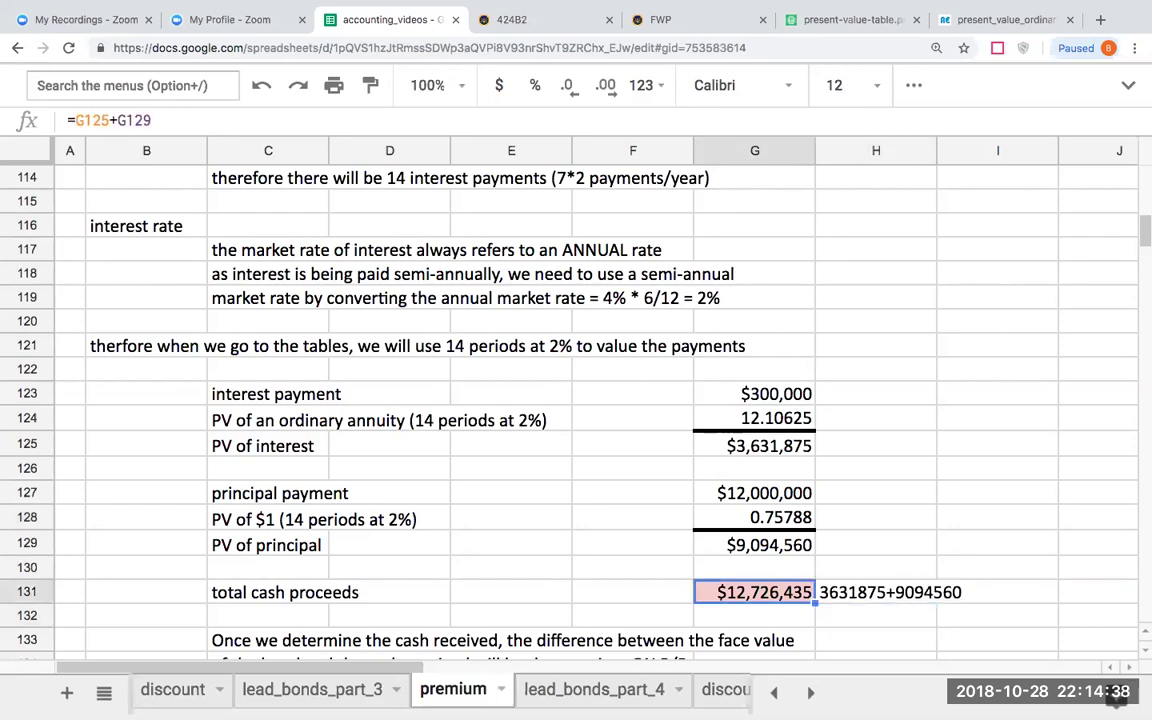
# Step: Examine how the premium on B/P is derived from cash received and face value in rows 133 to 138
pyautogui.click(535, 540)
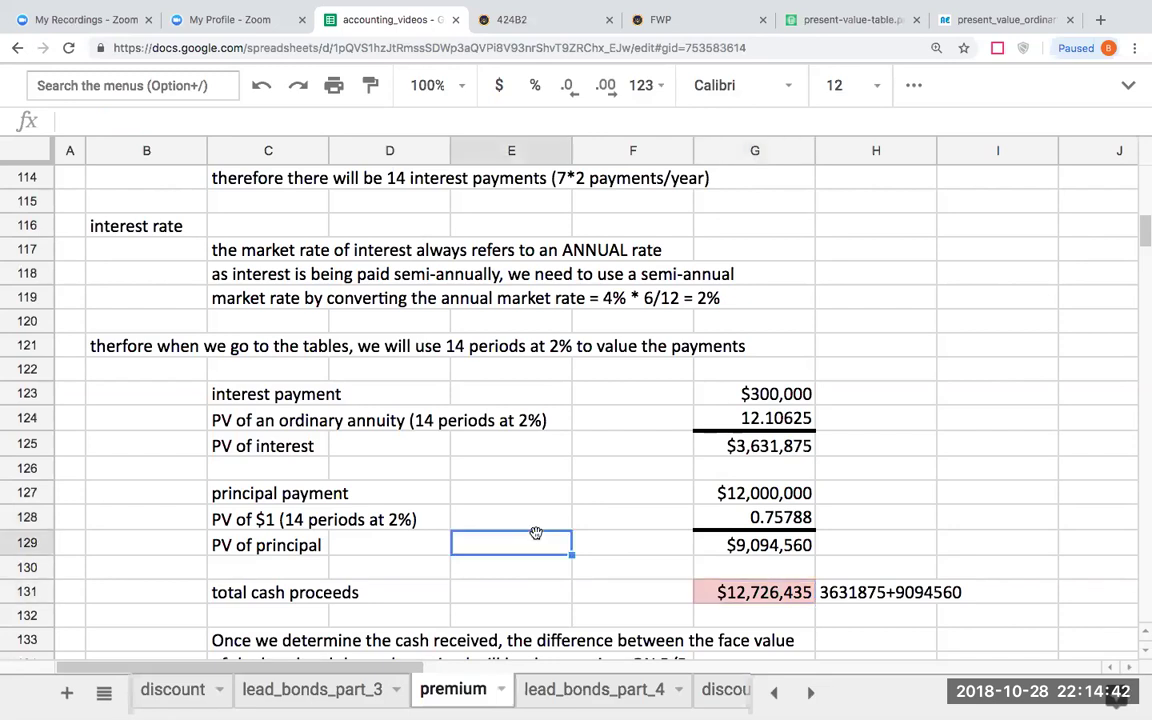
pyautogui.scroll(1, 535, 540)
pyautogui.scroll(-3, 535, 540)
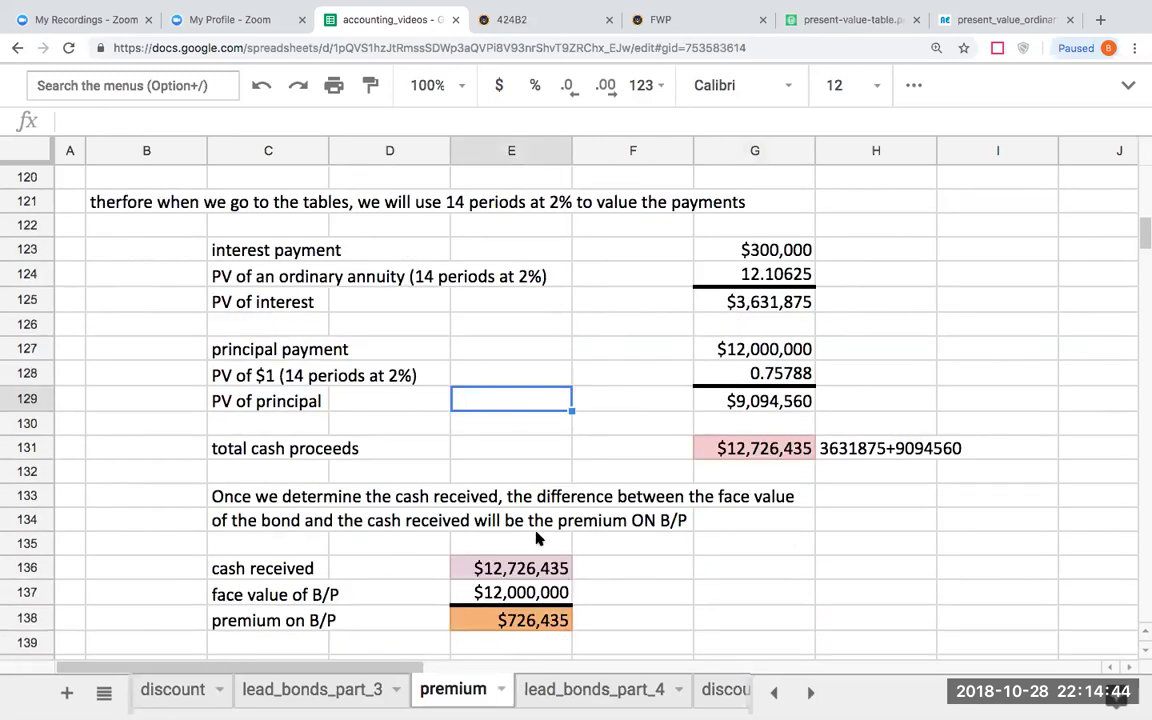
pyautogui.scroll(1, 548, 481)
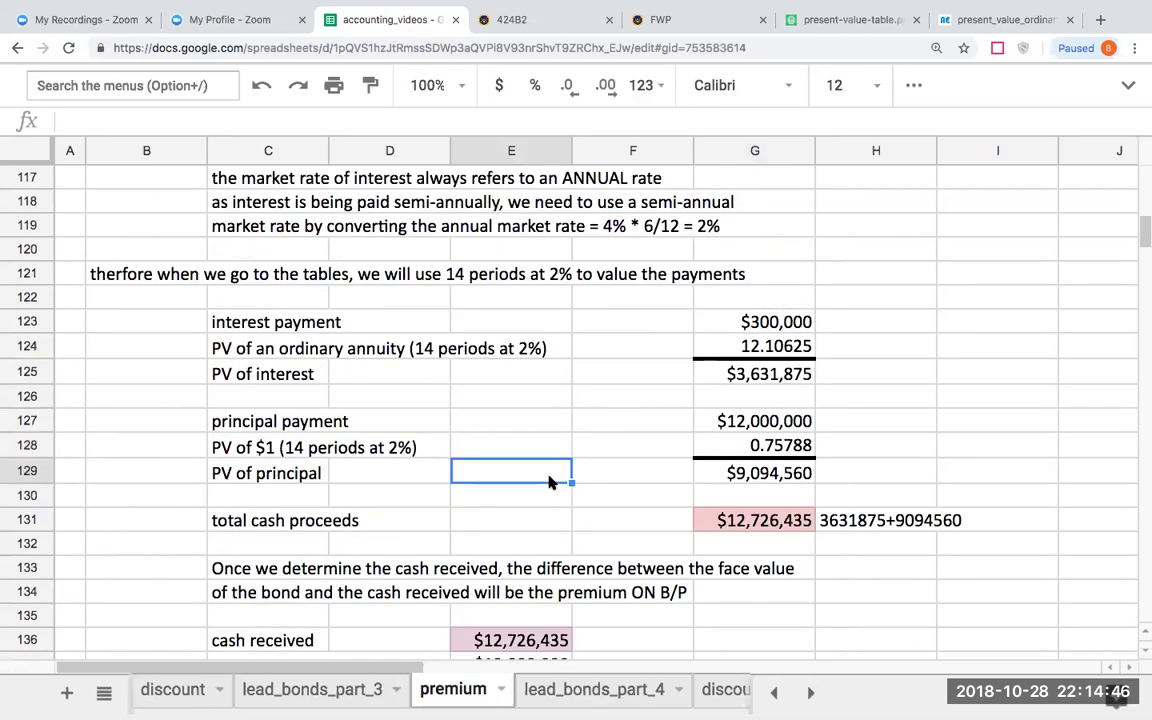
pyautogui.scroll(-1, 550, 485)
pyautogui.click(645, 583)
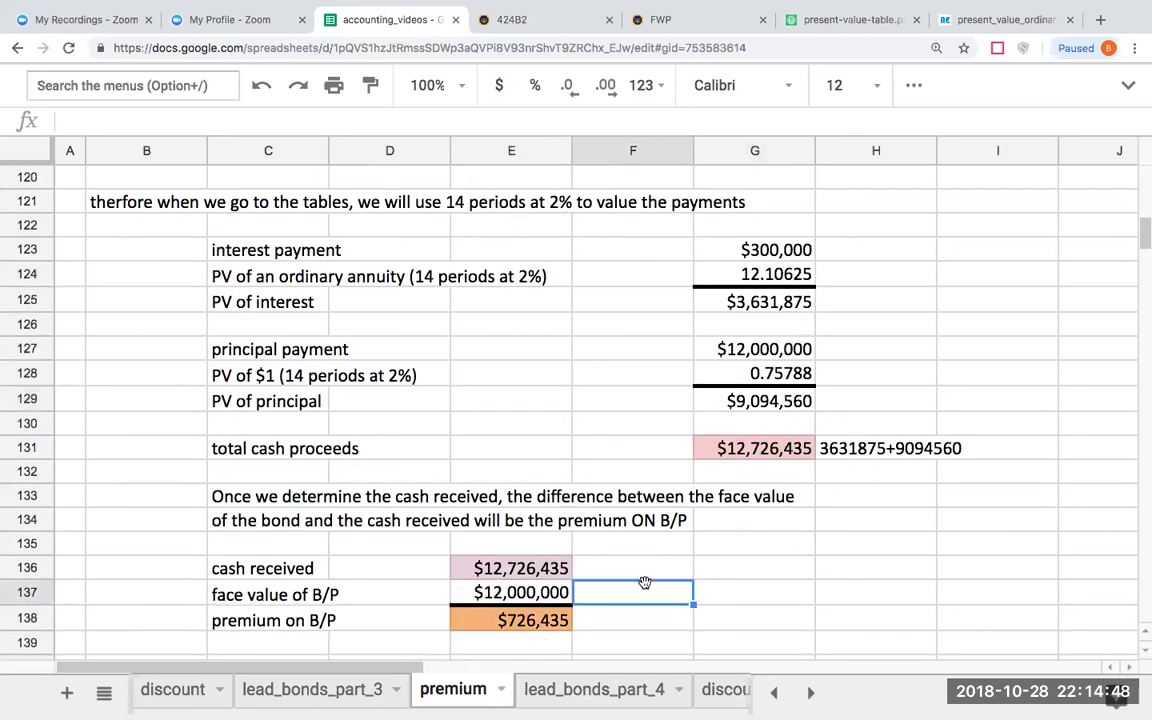
pyautogui.scroll(-2, 647, 586)
pyautogui.scroll(4, 645, 588)
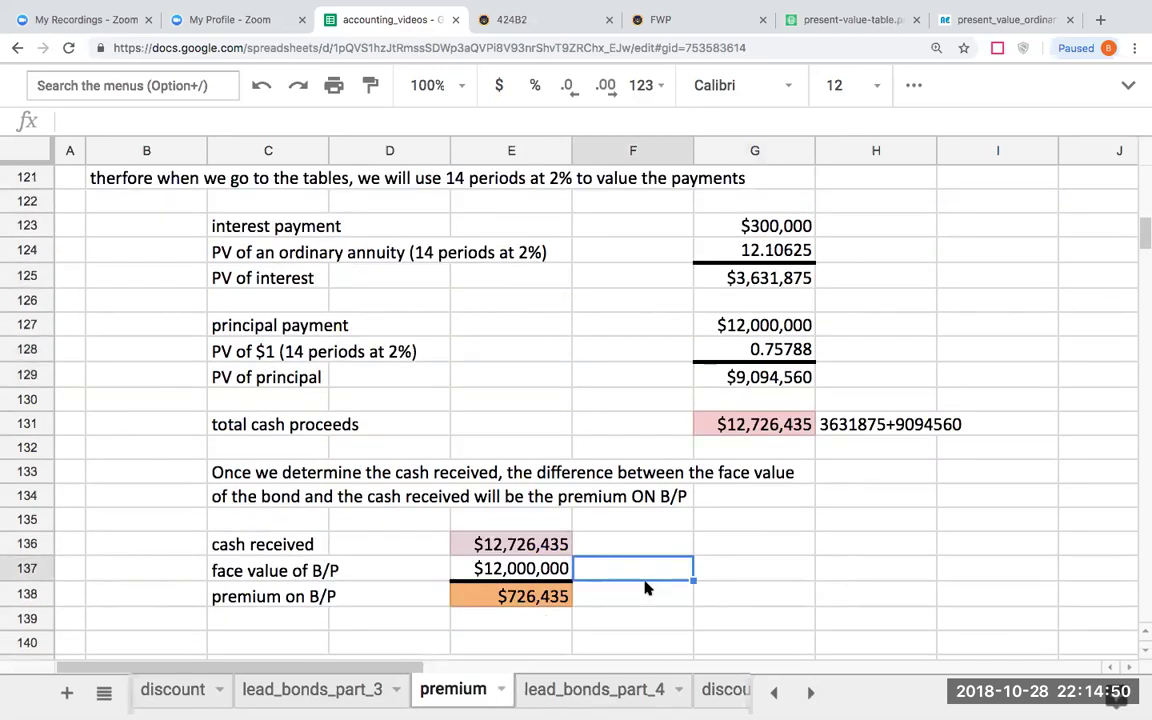
pyautogui.scroll(-3, 645, 586)
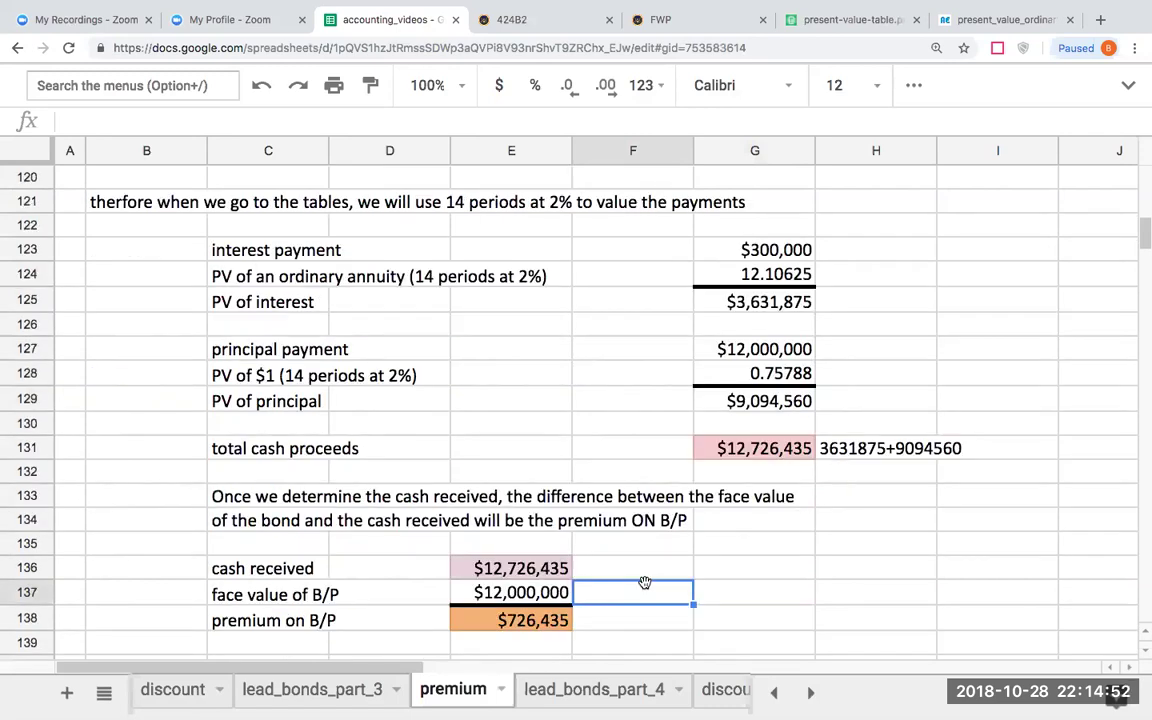
# Step: Link the CASH debit in F88 of the Example 2 journal entry to the cash received with the formula +e136
pyautogui.scroll(10, 645, 585)
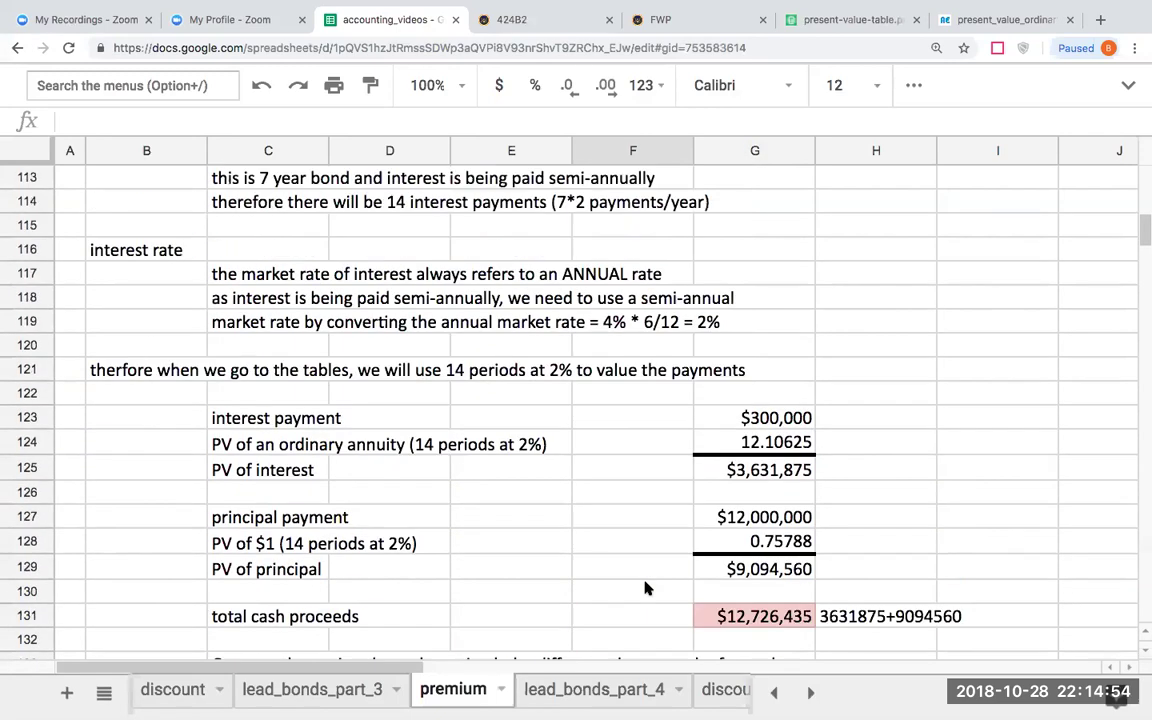
pyautogui.scroll(3, 645, 588)
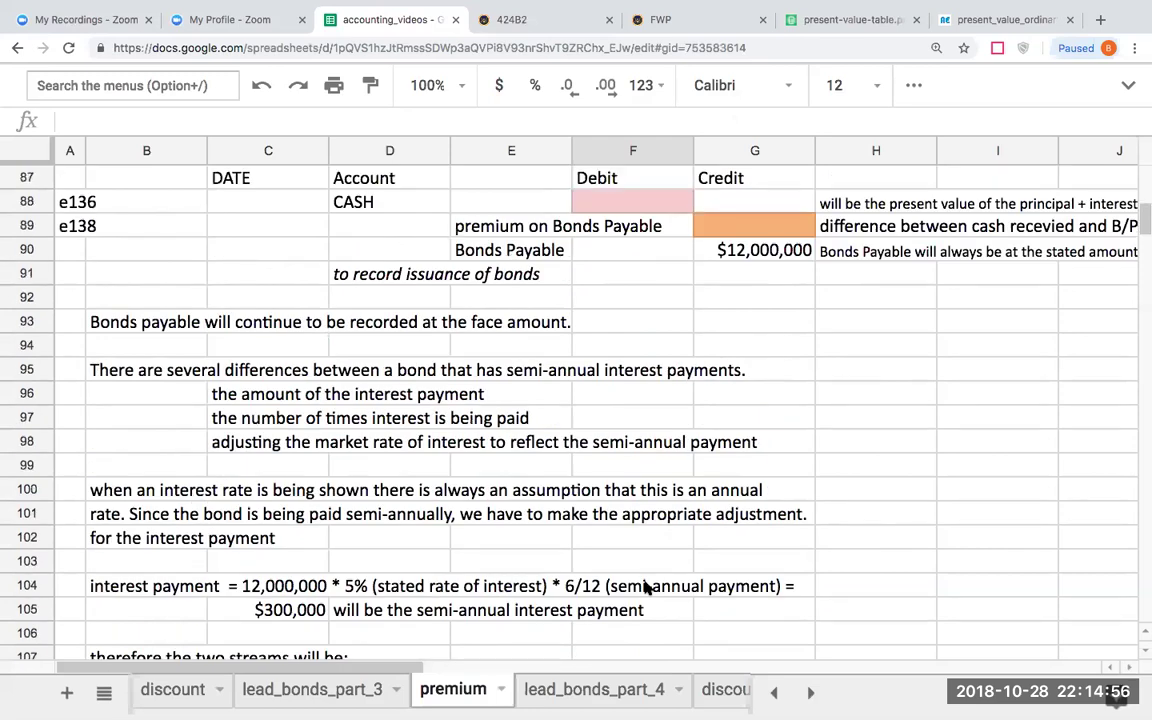
pyautogui.click(641, 344)
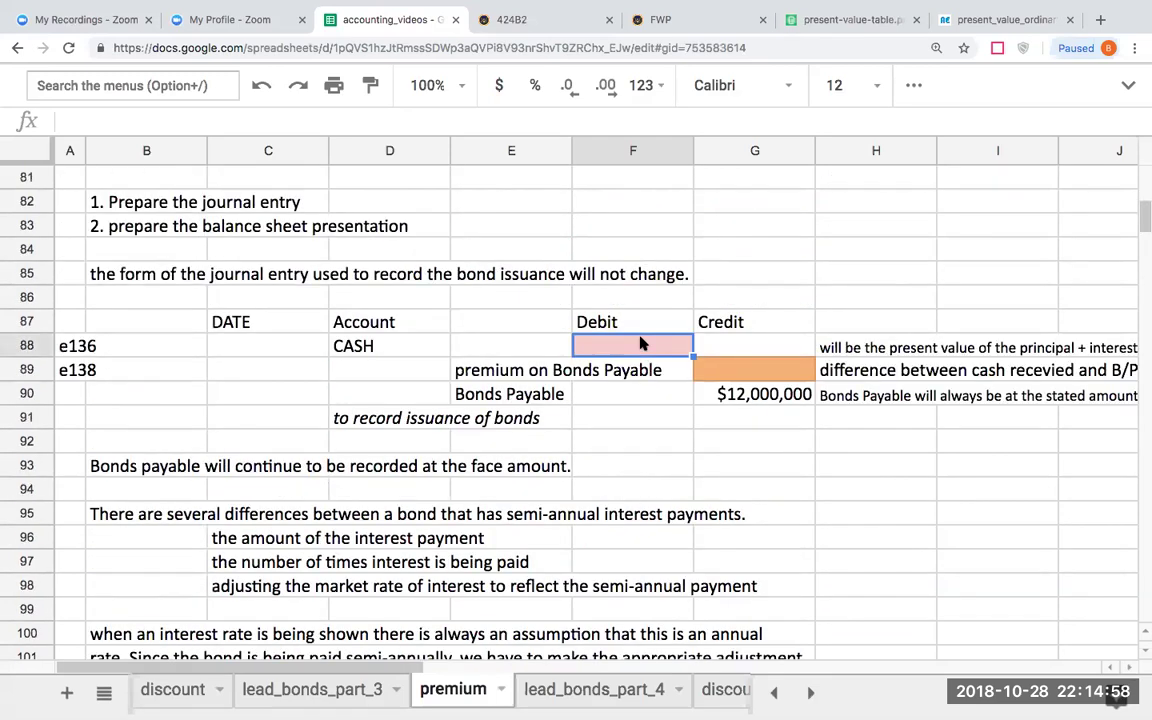
pyautogui.write('+e136')
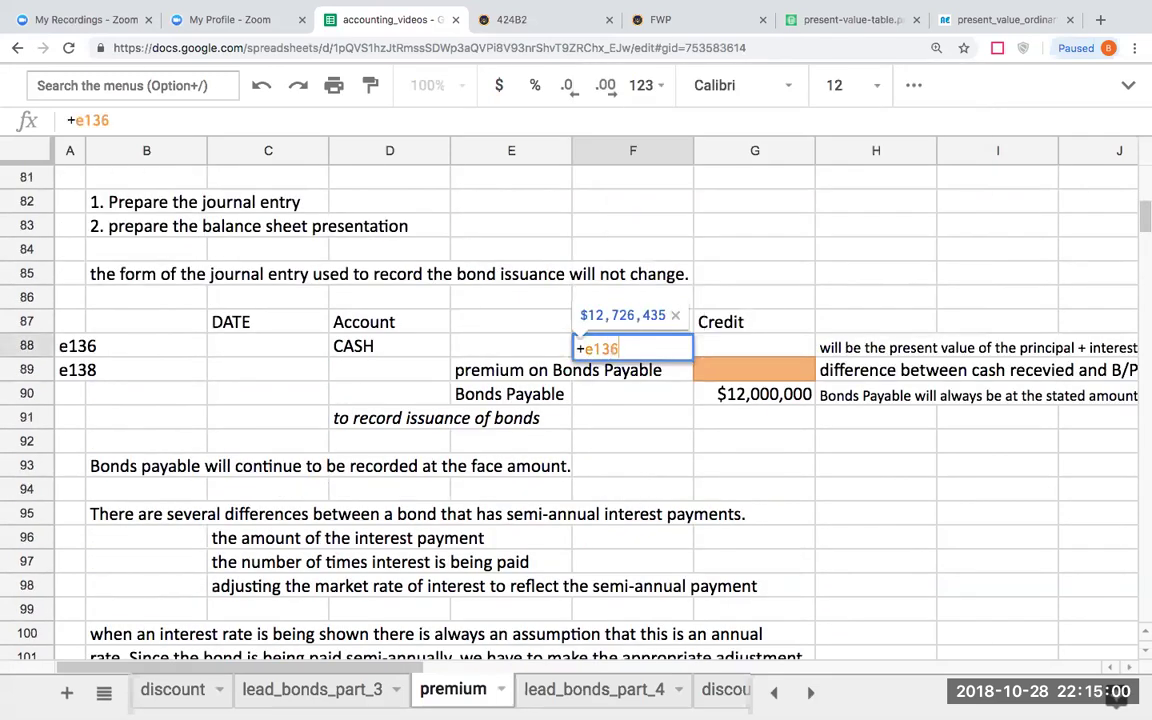
pyautogui.press('Return')
pyautogui.press('Up')
pyautogui.press('Right')
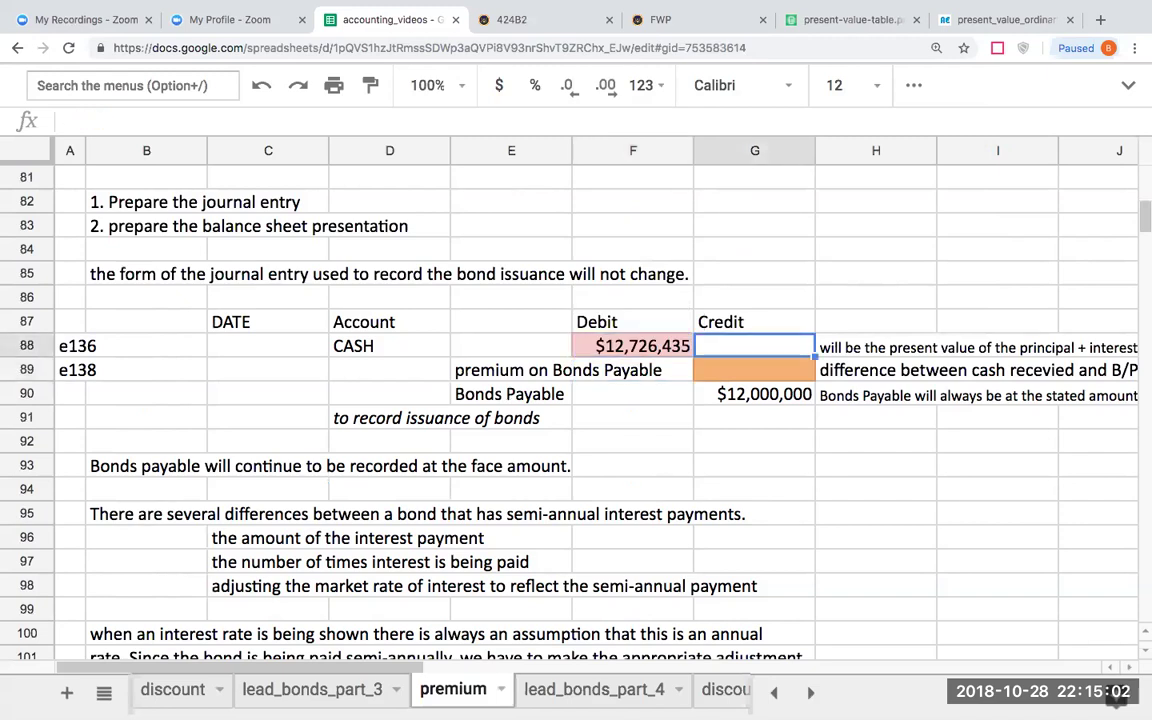
# Step: Calculate the premium on Bonds Payable credit in G89 as cash less bonds payable with the formula +F88-G90
pyautogui.click(754, 370)
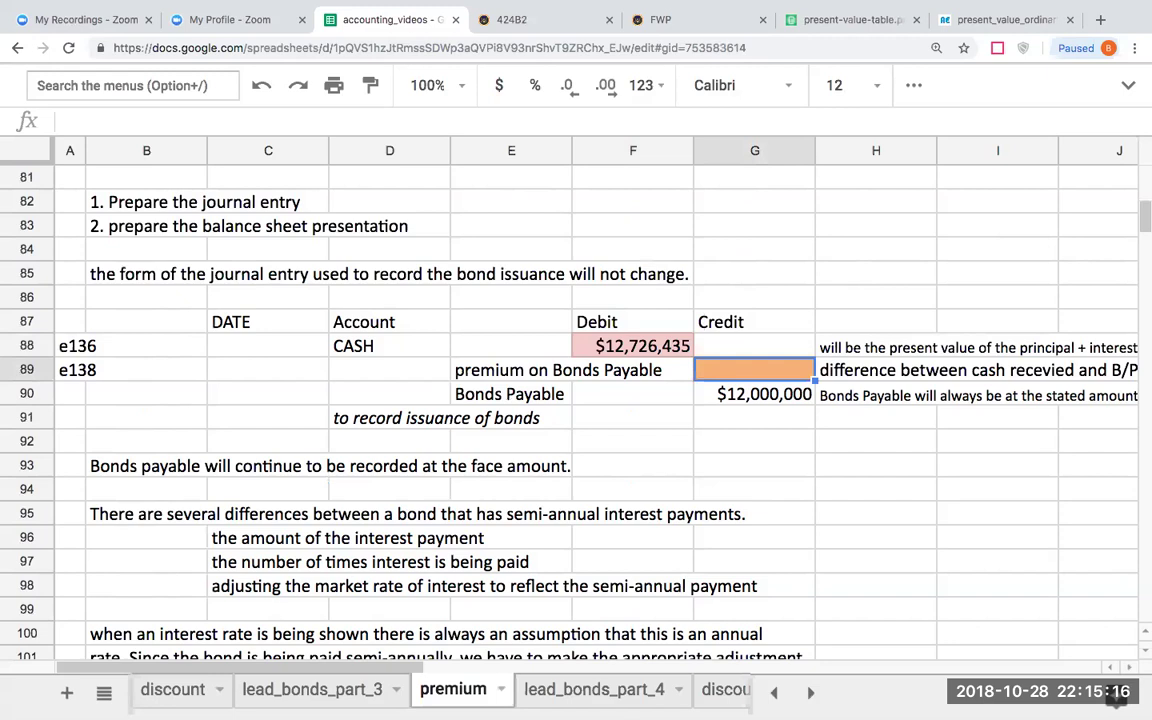
pyautogui.write('+F88-')
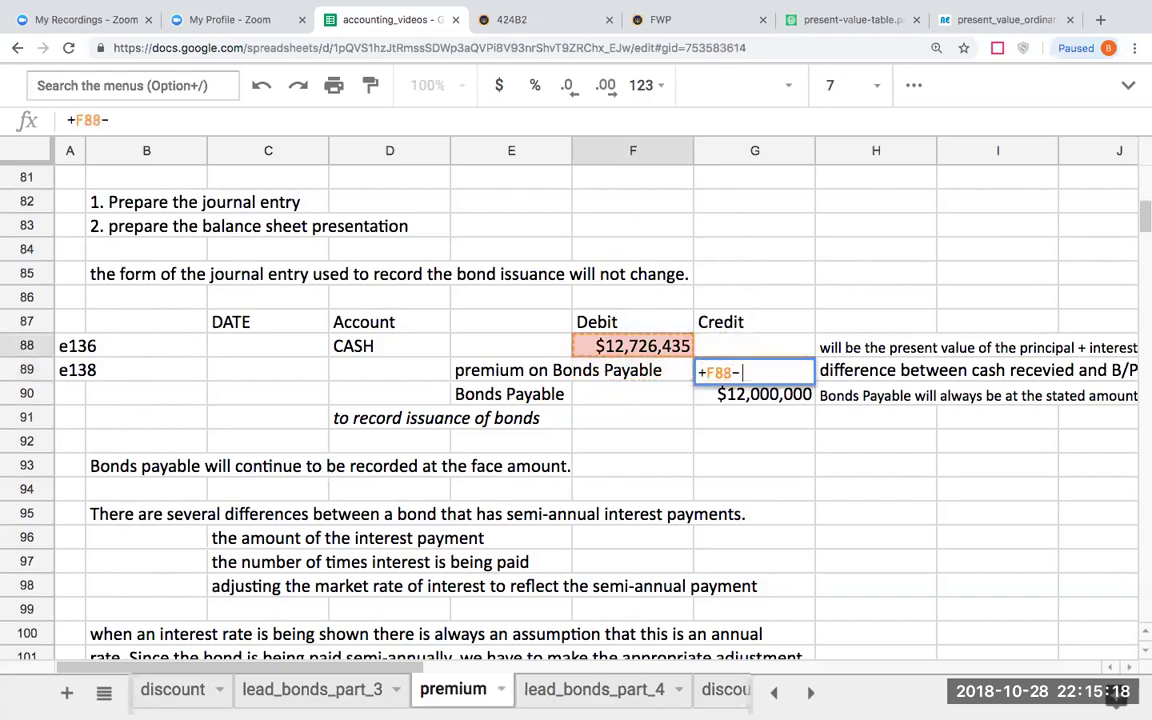
pyautogui.write('G90')
pyautogui.press('Return')
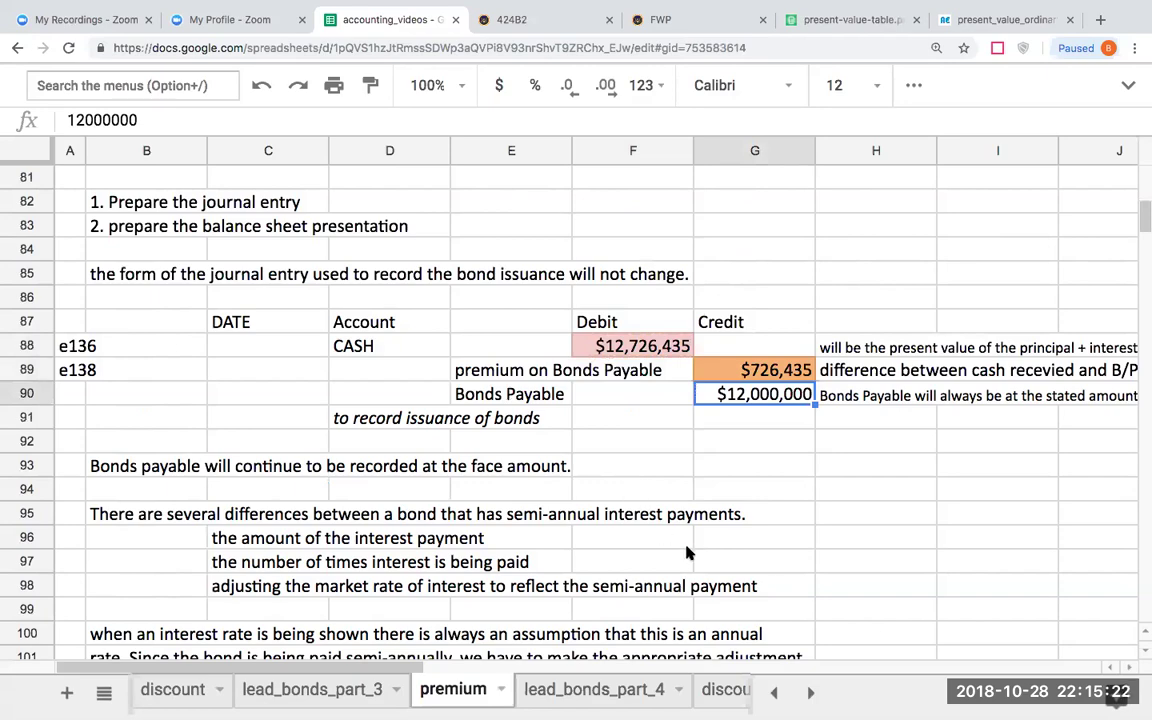
# Step: Add the date heading "as of 1/1/18" in E142 above the Example 2 balance sheet presentation amounts
pyautogui.scroll(-1, 687, 550)
pyautogui.scroll(-12, 687, 552)
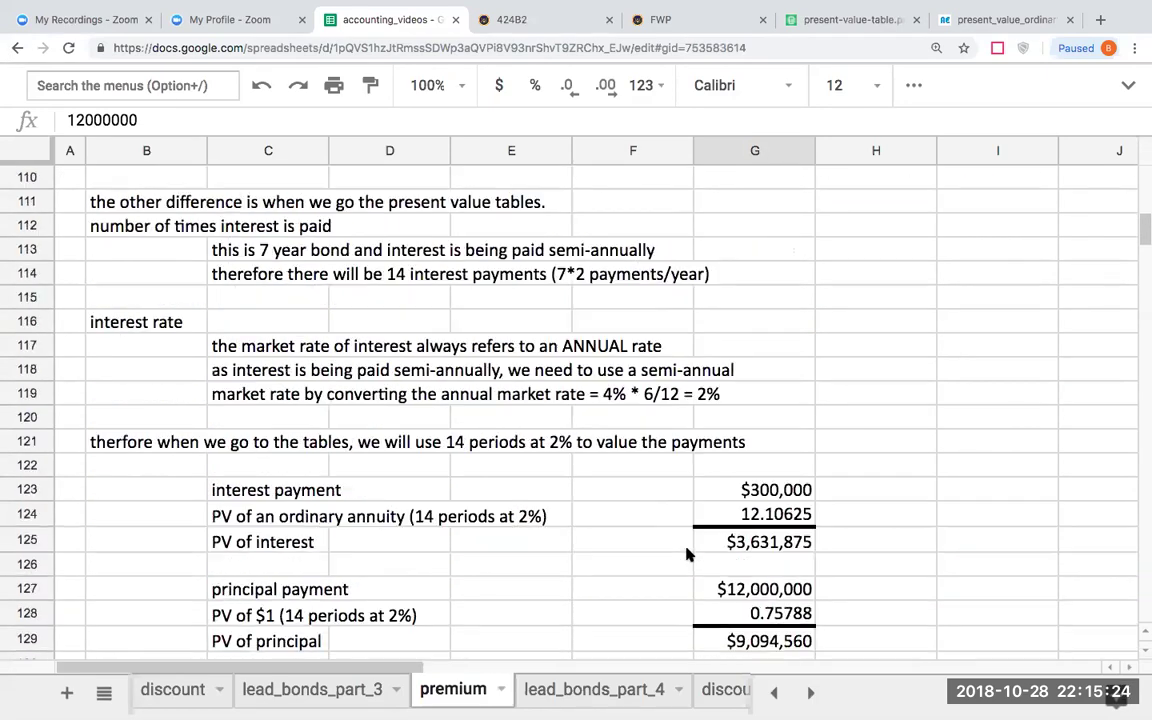
pyautogui.scroll(-3, 687, 553)
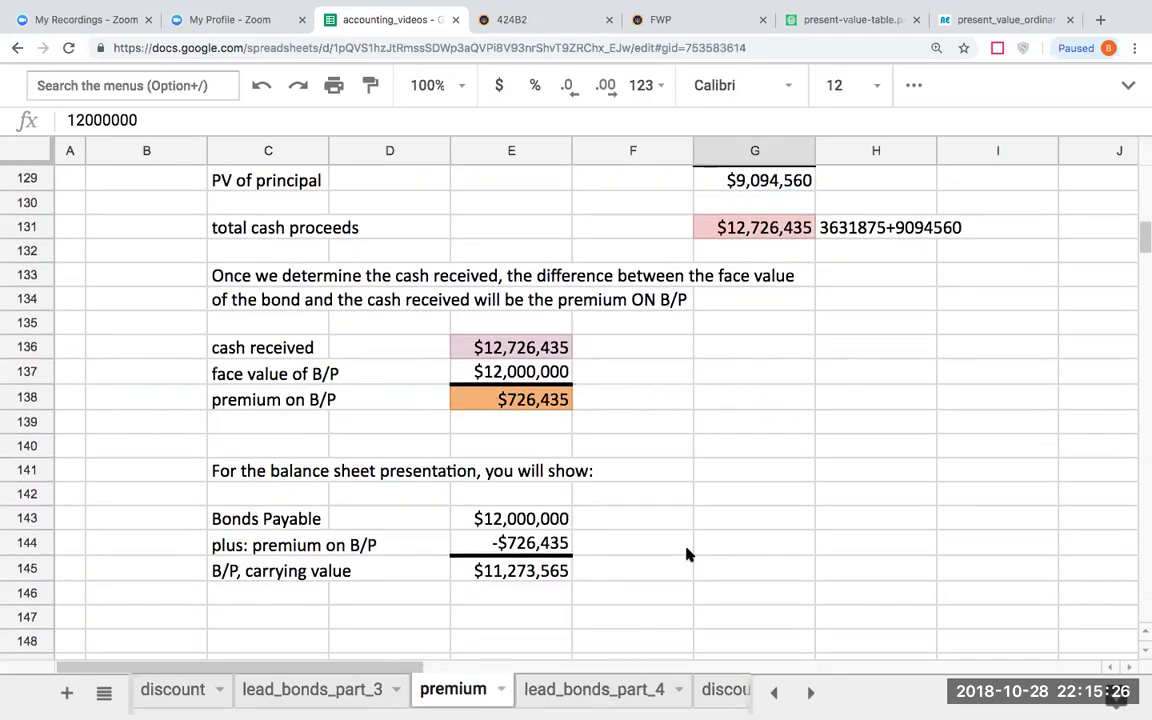
pyautogui.scroll(19, 687, 553)
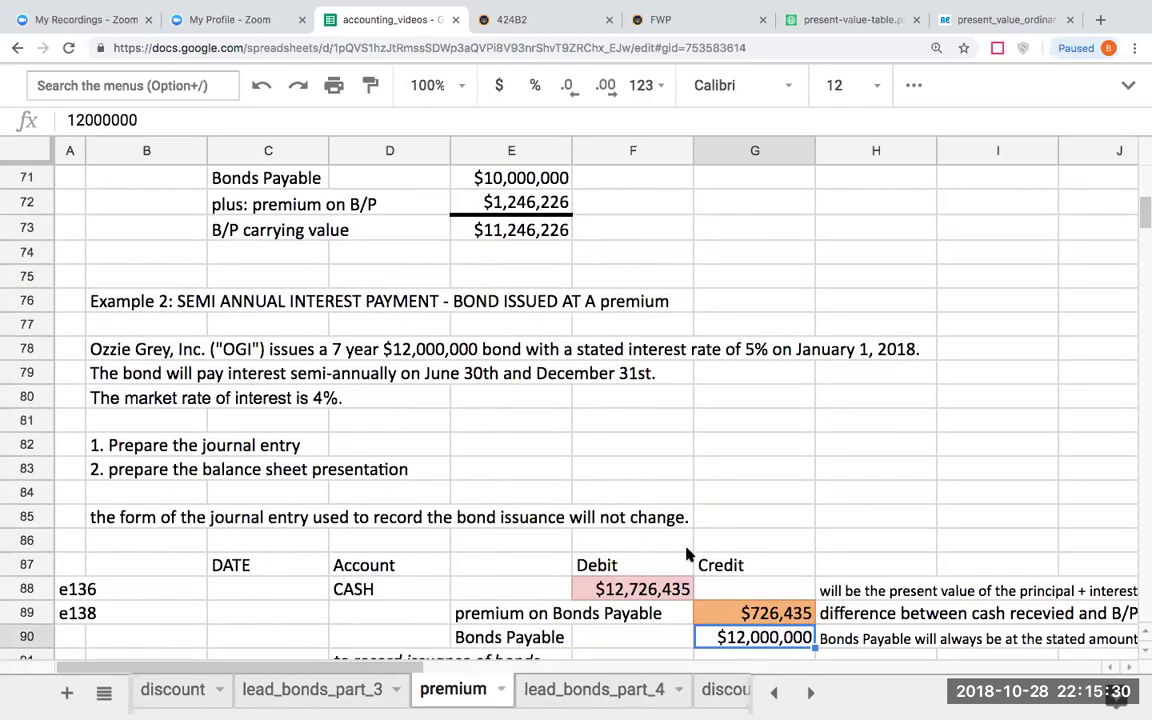
pyautogui.scroll(-14, 687, 553)
pyautogui.scroll(-5, 687, 553)
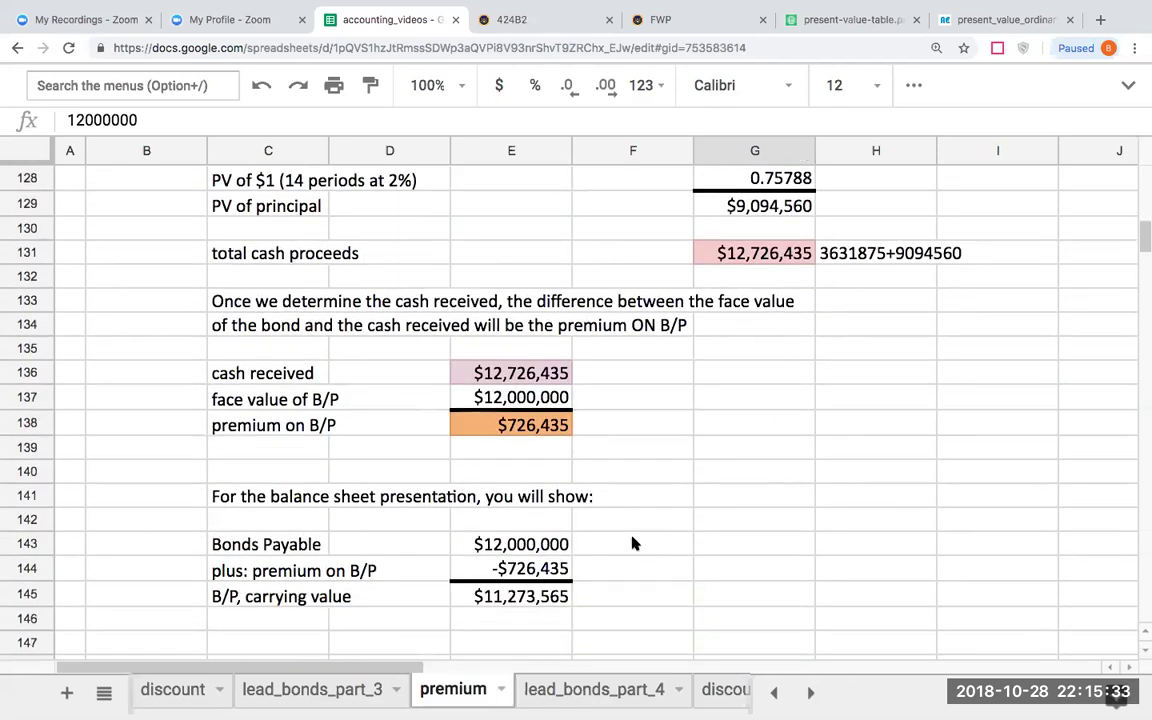
pyautogui.click(563, 521)
pyautogui.write('as of 12/')
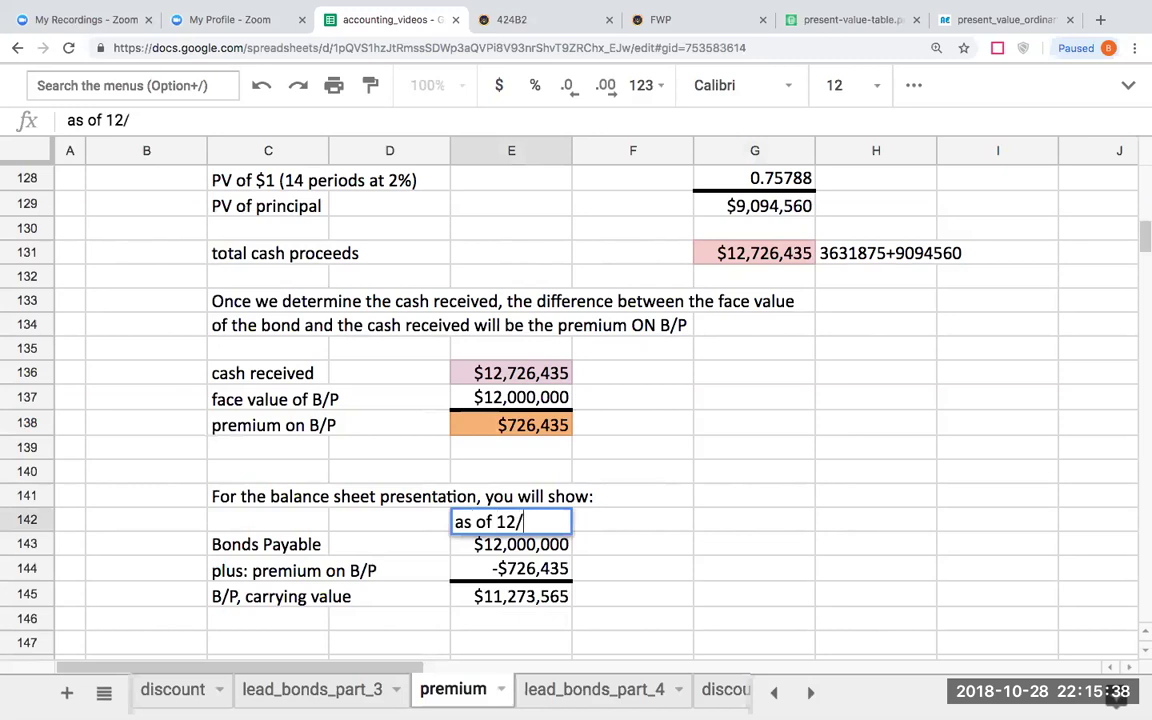
pyautogui.press('BackSpace')
pyautogui.press('BackSpace')
pyautogui.press('BackSpace')
pyautogui.write('1/1/18')
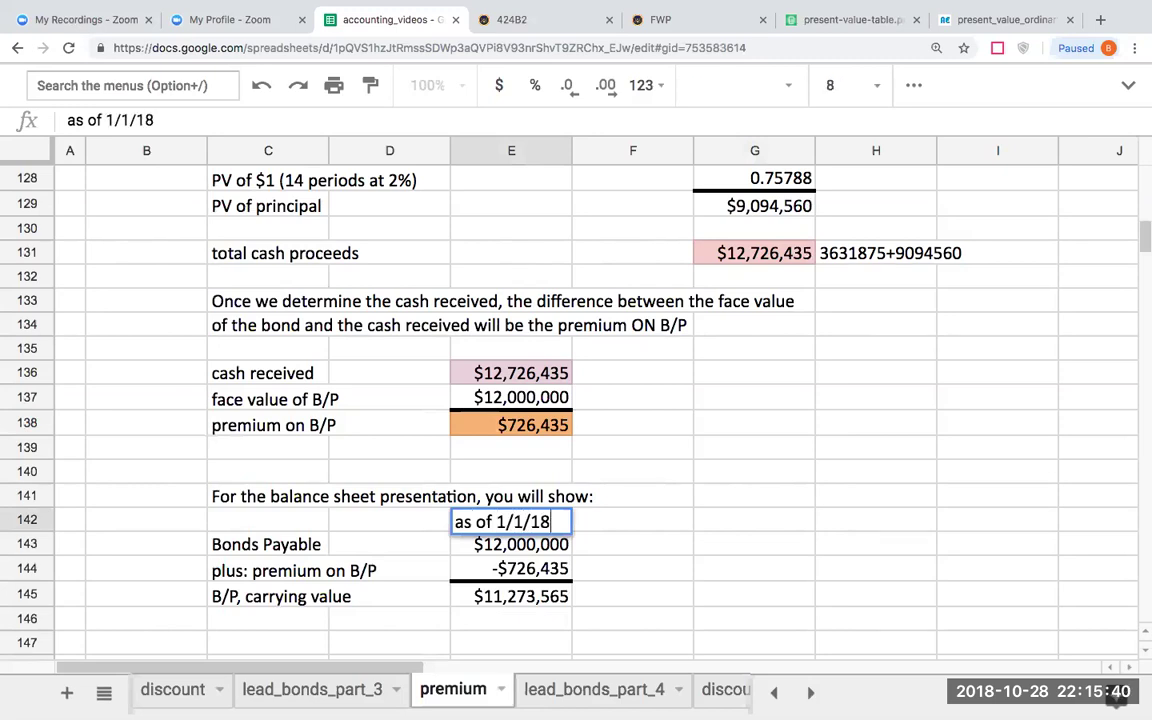
pyautogui.press('Return')
# Step: Replace the premium on B/P formula in E144 with a positive reference to E138 so the premium is added to bonds payable
pyautogui.press('Return')
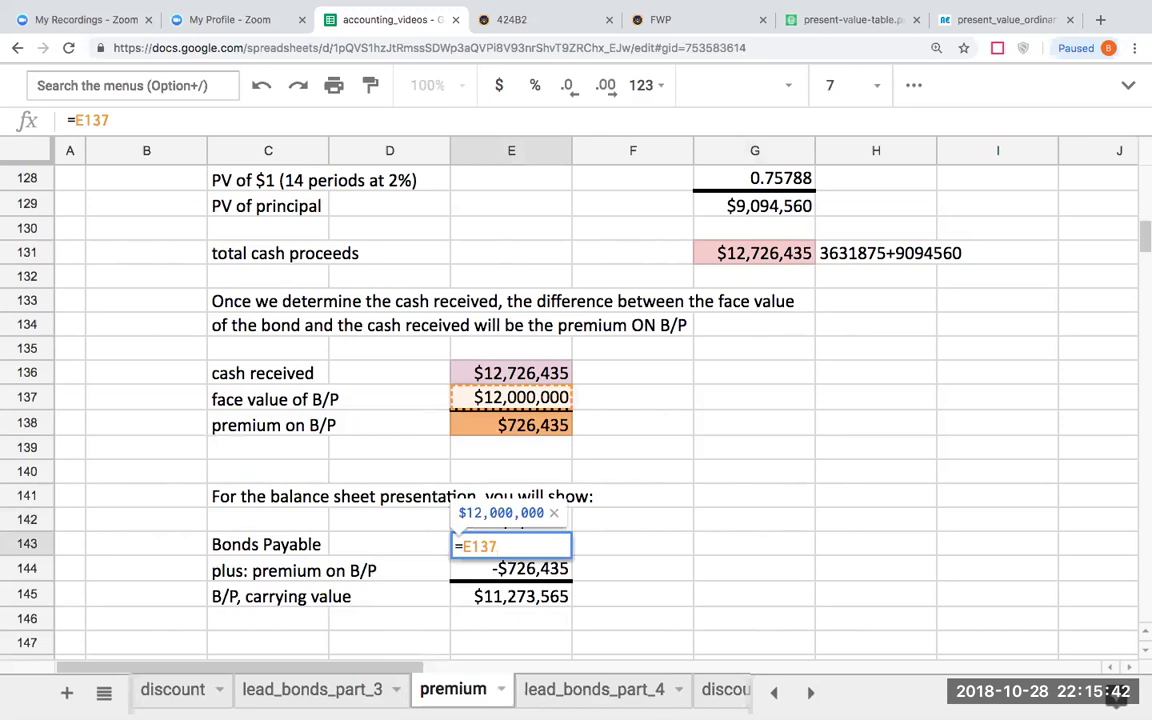
pyautogui.press('Return')
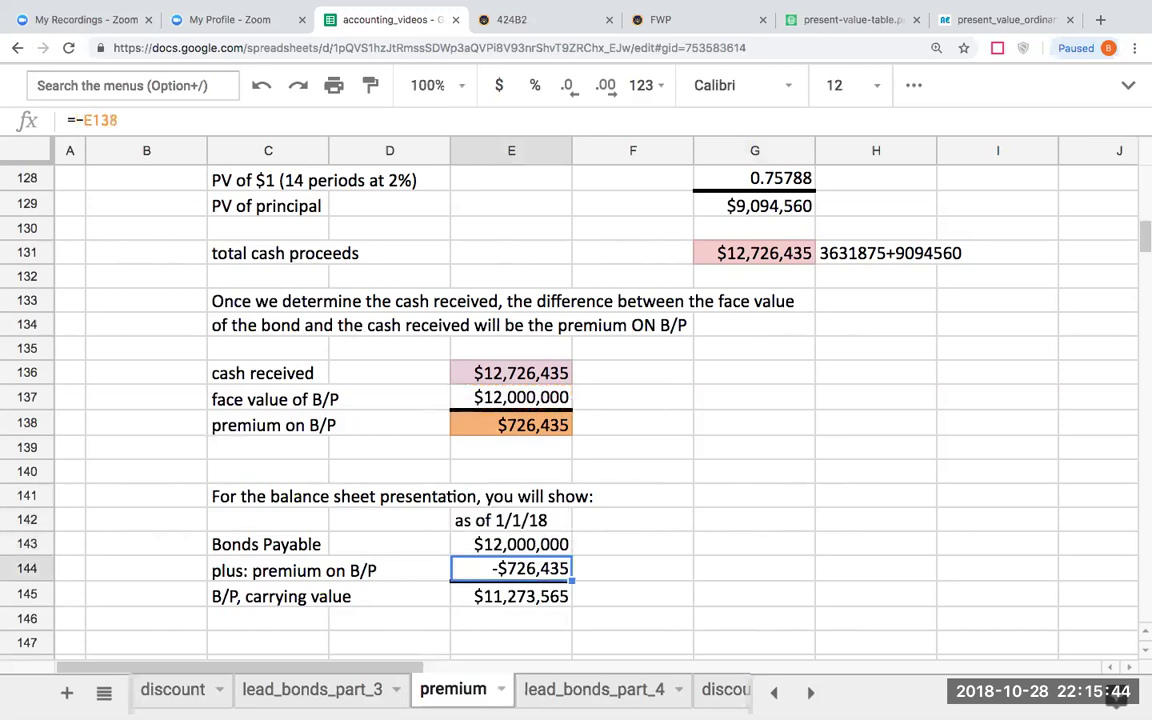
pyautogui.write('+')
pyautogui.press('Up')
pyautogui.press('Up')
pyautogui.press('Up')
pyautogui.press('Up')
pyautogui.press('Up')
pyautogui.press('Up')
pyautogui.press('Return')
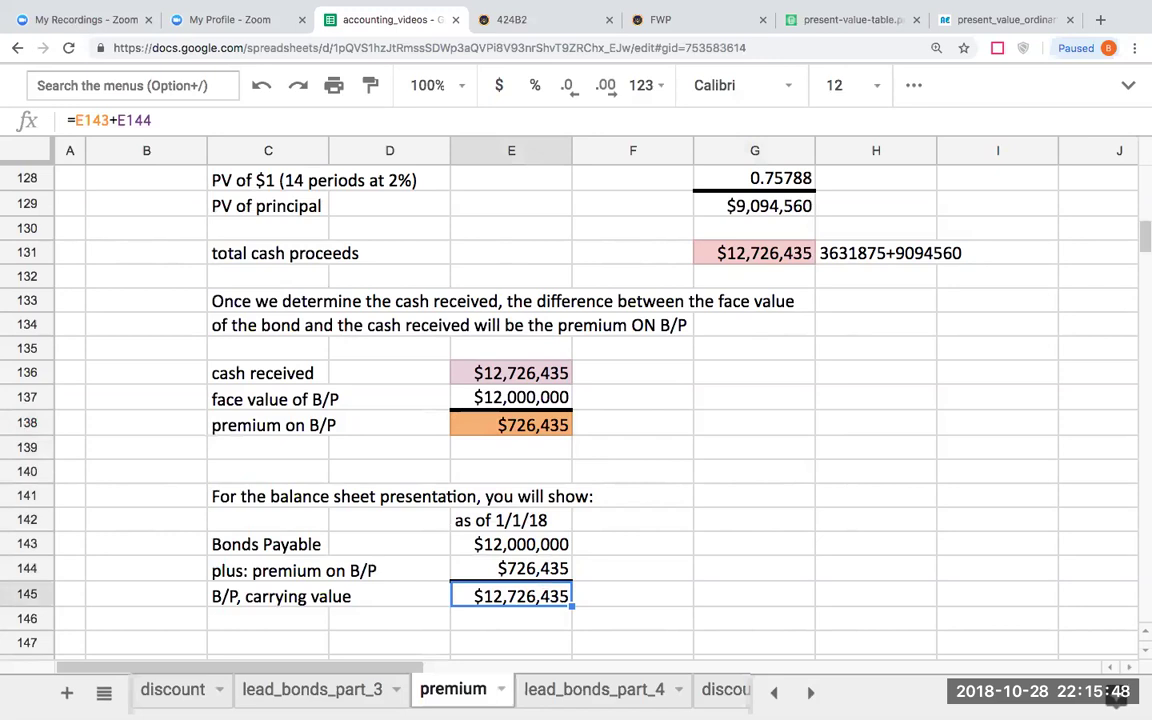
# Step: Check the B/P carrying value formula in E145, and review the bonds payable credit in G90 of the journal entry
pyautogui.press('Down')
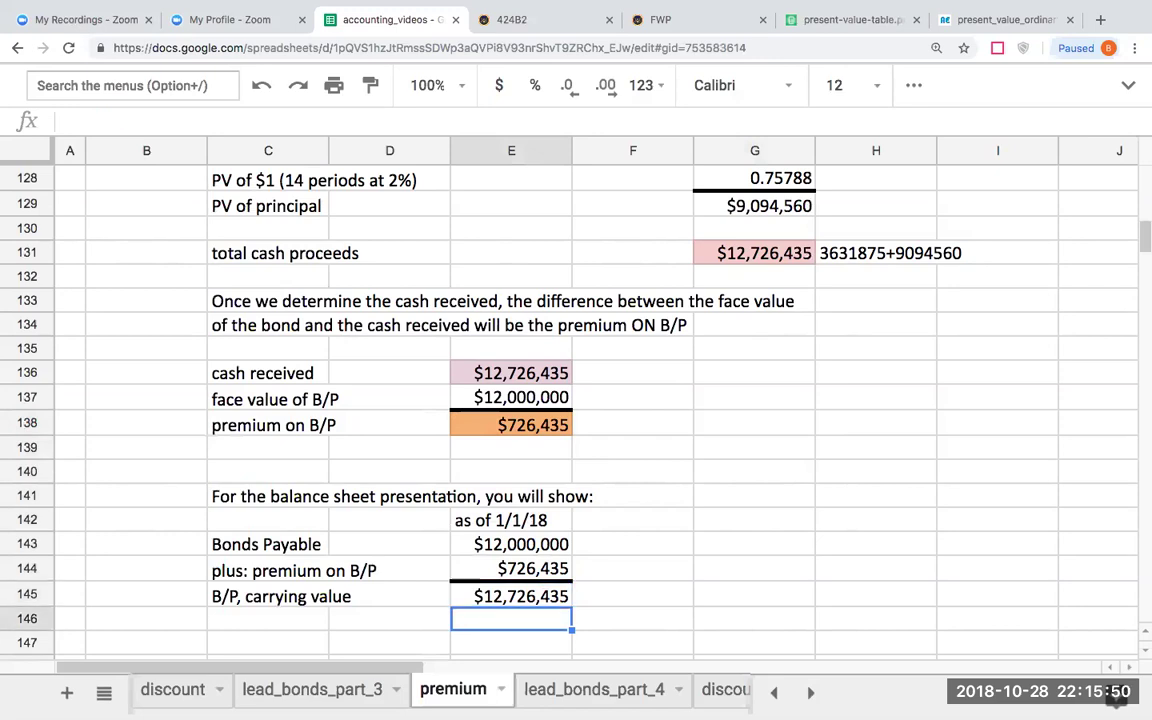
pyautogui.press('Up')
pyautogui.press('Left')
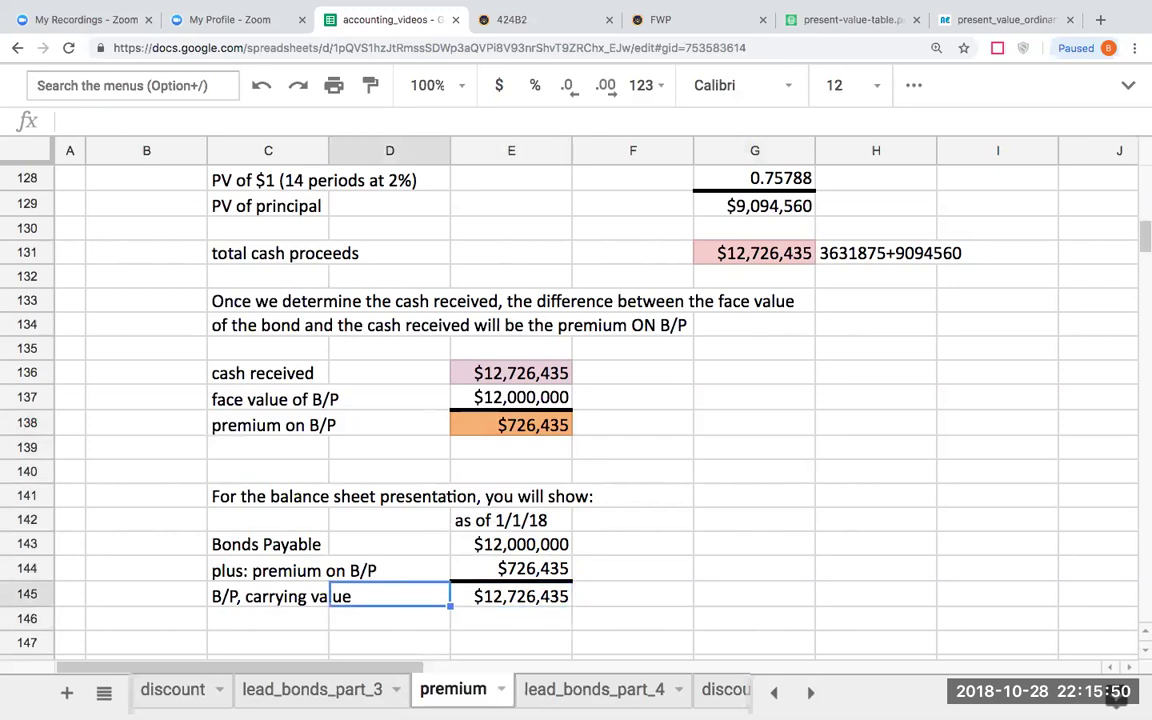
pyautogui.click(535, 592)
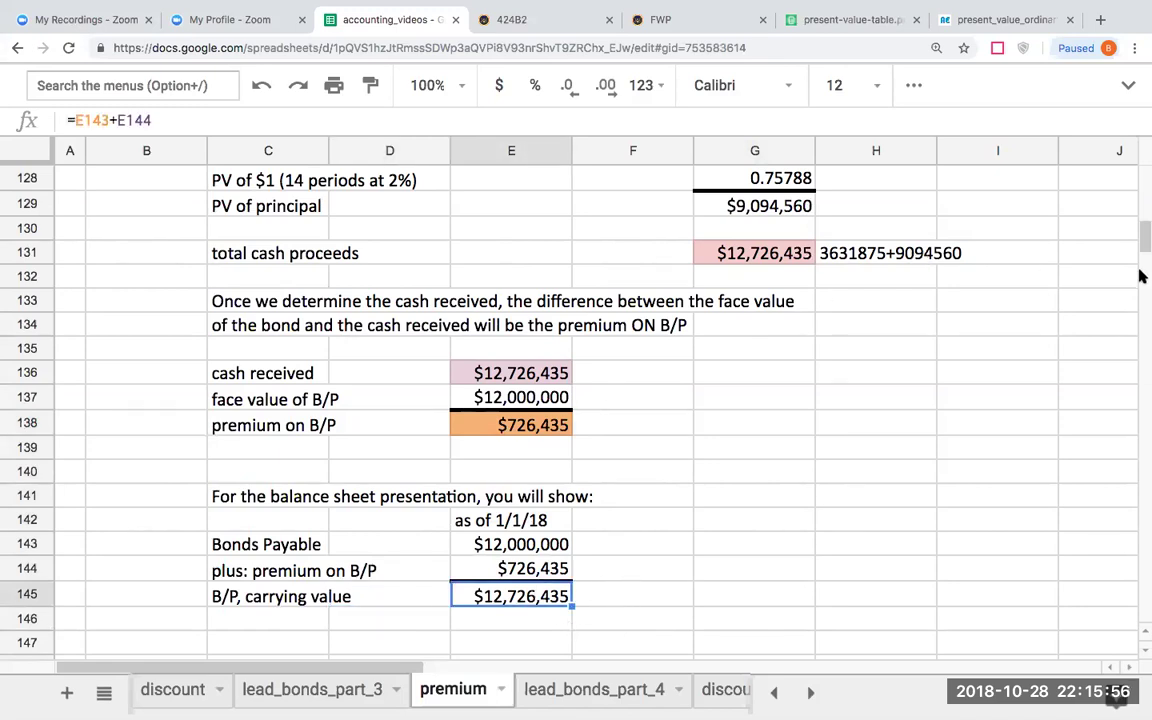
pyautogui.moveTo(1139, 237); pyautogui.dragTo(1142, 221)
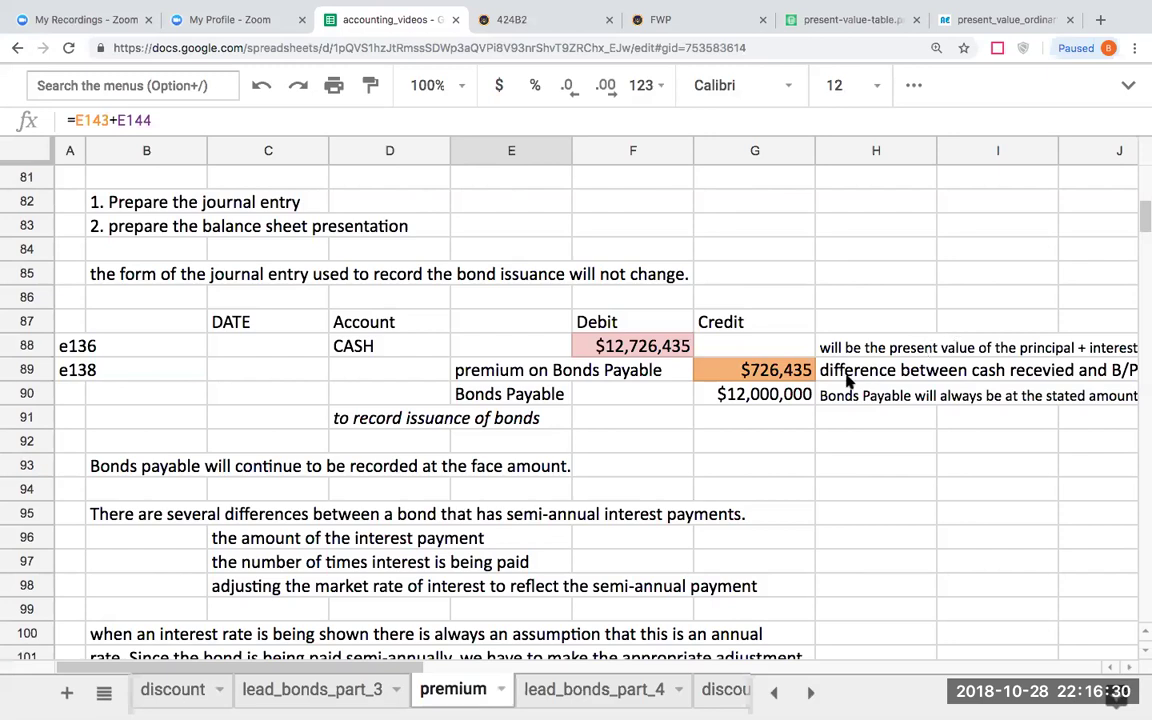
pyautogui.click(803, 395)
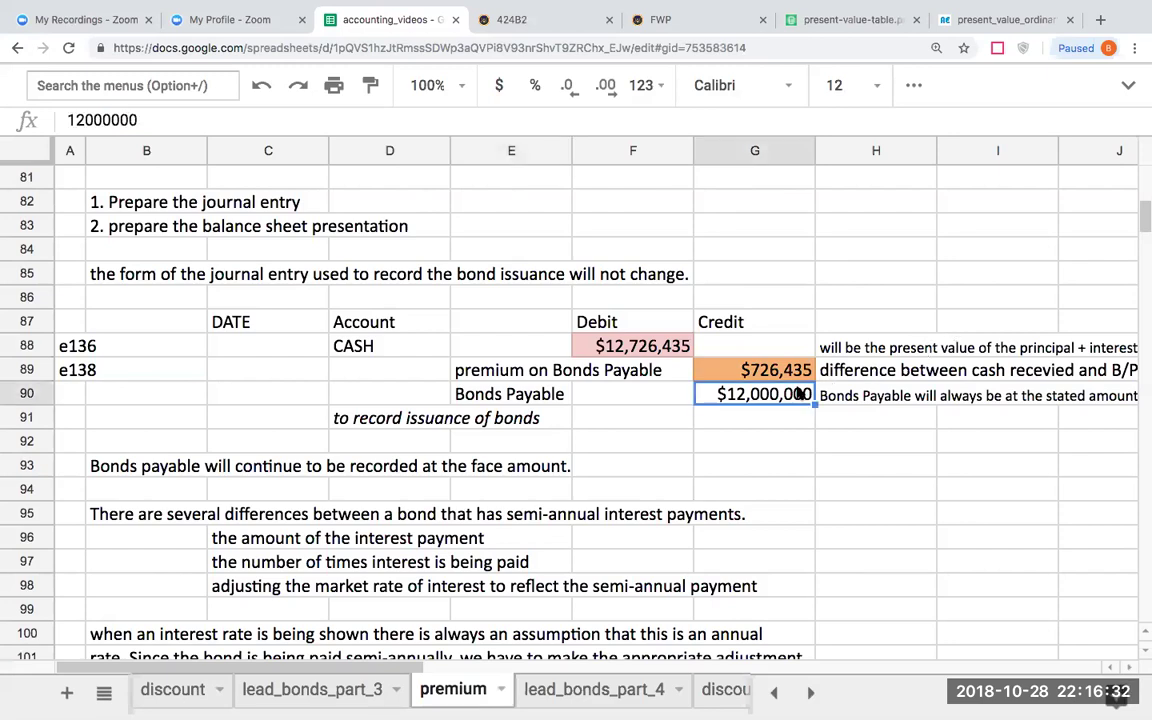